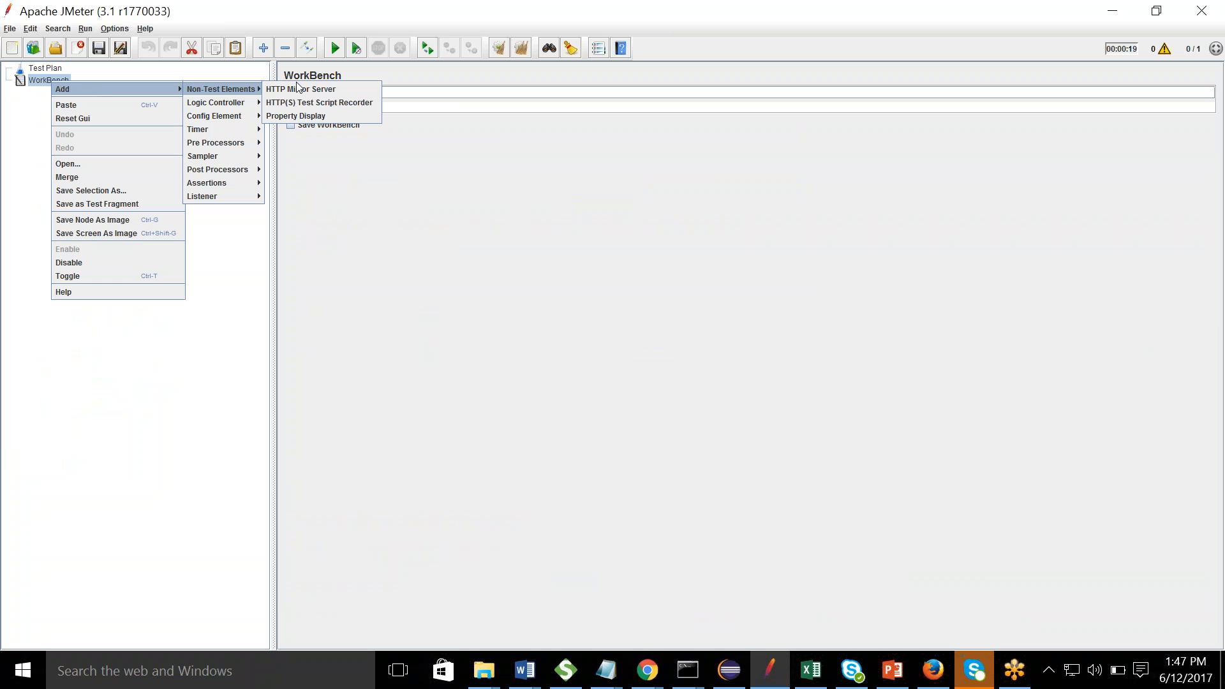
- Select the HTTP(S) Test Script Recorder and change its port from 8888 to 7070
click(304, 103)
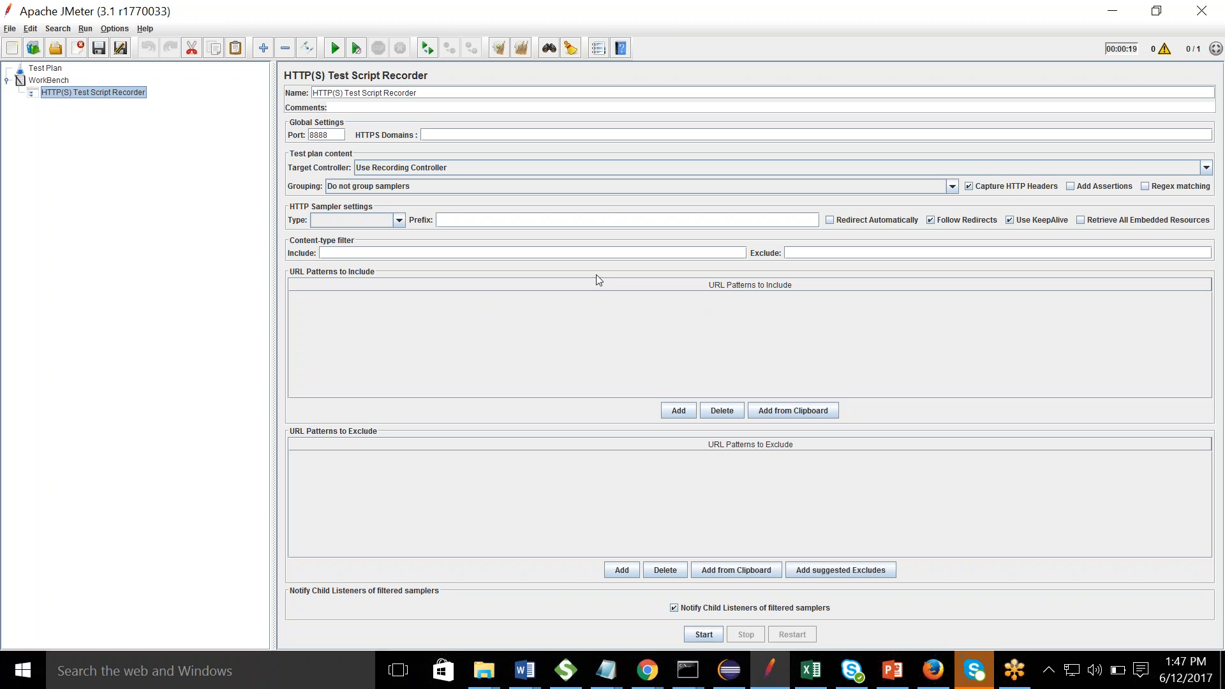
click(338, 135)
drag(336, 134, 311, 134)
click(1203, 405)
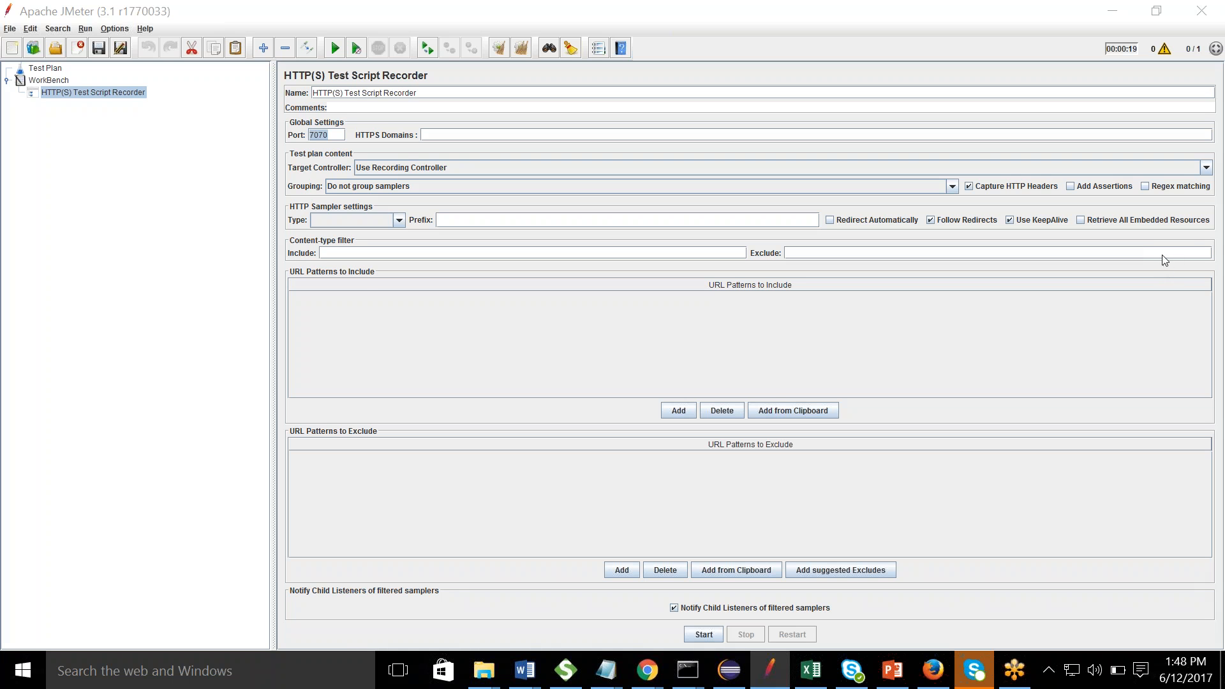
mouse_move(46, 336)
mouse_down()
mouse_move(54, 329)
mouse_move(55, 378)
mouse_move(81, 338)
mouse_move(80, 370)
mouse_move(93, 356)
mouse_up()
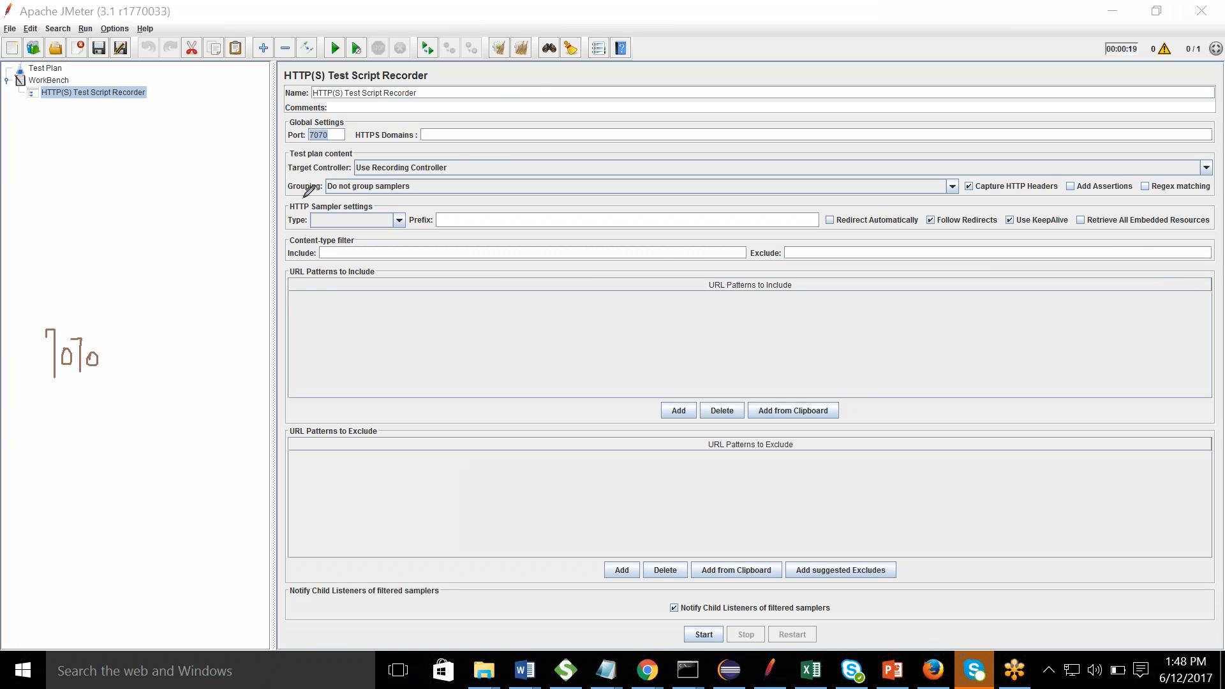
mouse_move(60, 267)
mouse_down()
mouse_move(60, 283)
mouse_move(60, 263)
mouse_move(76, 283)
mouse_move(97, 278)
mouse_move(98, 258)
mouse_move(141, 319)
mouse_move(143, 273)
mouse_up()
mouse_move(131, 354)
mouse_down()
mouse_move(164, 347)
mouse_move(165, 367)
mouse_up()
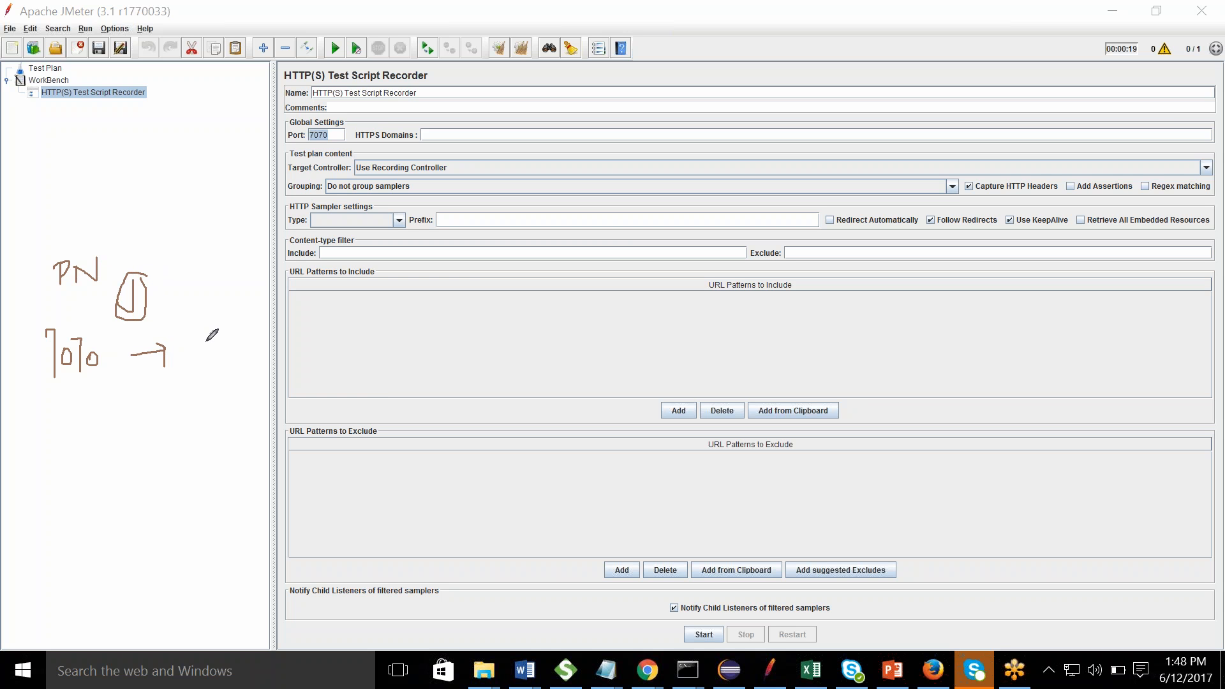
mouse_move(204, 315)
mouse_down()
mouse_move(209, 357)
mouse_move(202, 317)
mouse_move(219, 333)
mouse_up()
mouse_move(43, 550)
mouse_down()
mouse_move(44, 571)
mouse_move(42, 540)
mouse_move(53, 542)
mouse_move(43, 571)
mouse_move(76, 553)
mouse_move(68, 561)
mouse_move(96, 564)
mouse_move(89, 552)
mouse_move(104, 569)
mouse_move(121, 554)
mouse_move(136, 557)
mouse_move(129, 568)
mouse_move(163, 571)
mouse_move(164, 560)
mouse_move(171, 576)
mouse_move(183, 555)
mouse_move(174, 562)
mouse_move(188, 573)
mouse_up()
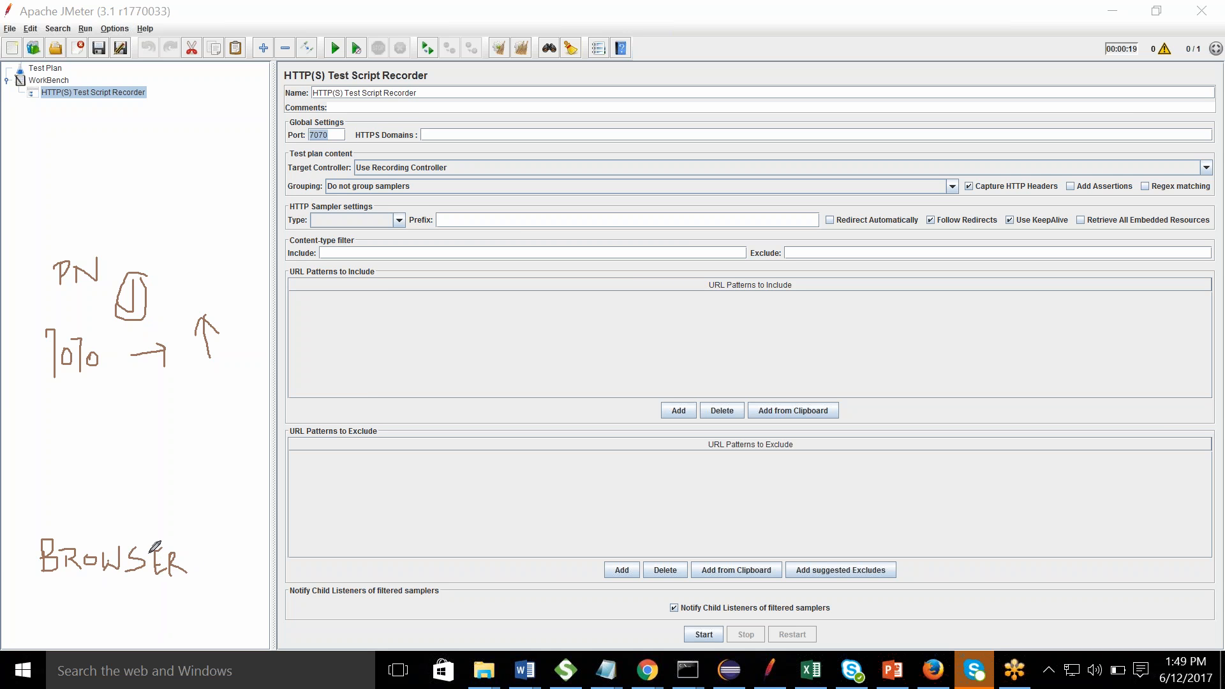
mouse_move(100, 495)
mouse_down()
mouse_move(102, 522)
mouse_move(109, 489)
mouse_move(102, 504)
mouse_move(118, 521)
mouse_move(140, 494)
mouse_up()
mouse_move(78, 377)
mouse_down()
mouse_move(123, 459)
mouse_move(123, 472)
mouse_move(108, 470)
mouse_move(132, 474)
mouse_up()
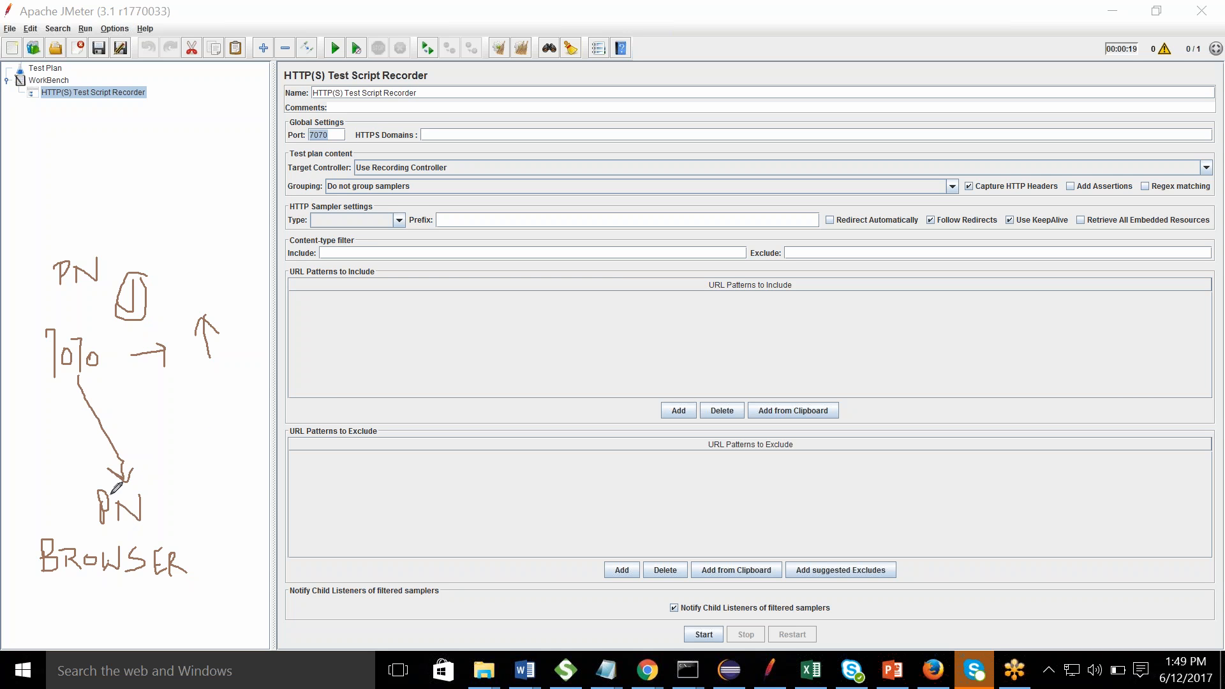
mouse_move(215, 451)
mouse_down()
mouse_move(218, 470)
mouse_move(234, 470)
mouse_move(239, 542)
mouse_move(251, 521)
mouse_move(262, 547)
mouse_move(250, 577)
mouse_move(266, 586)
mouse_up()
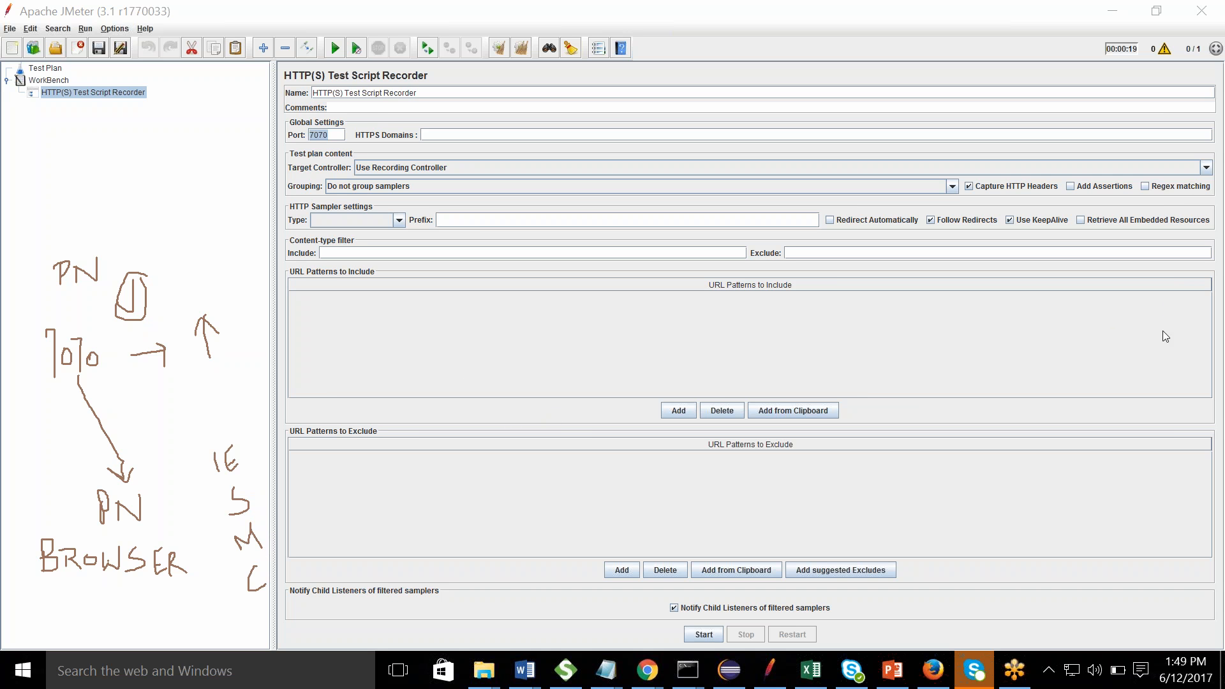
click(1161, 375)
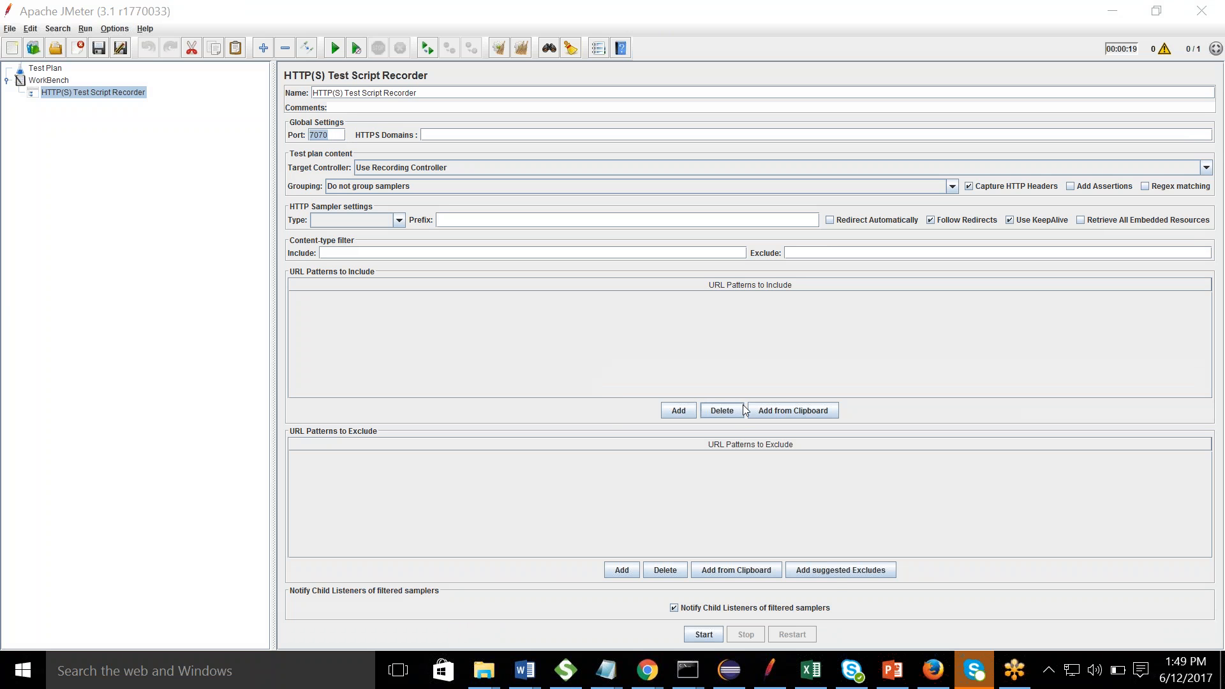
- Add the suggested static-file excludes and keep Target Controller on Use Recording Controller
click(832, 570)
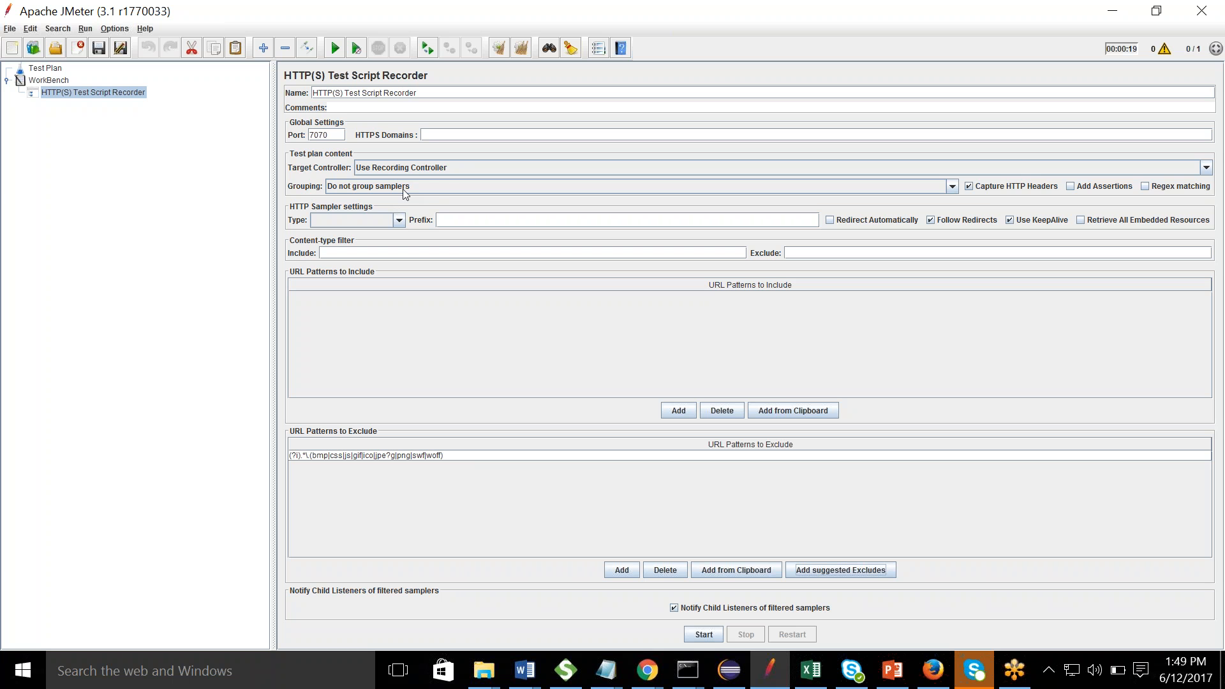
click(430, 167)
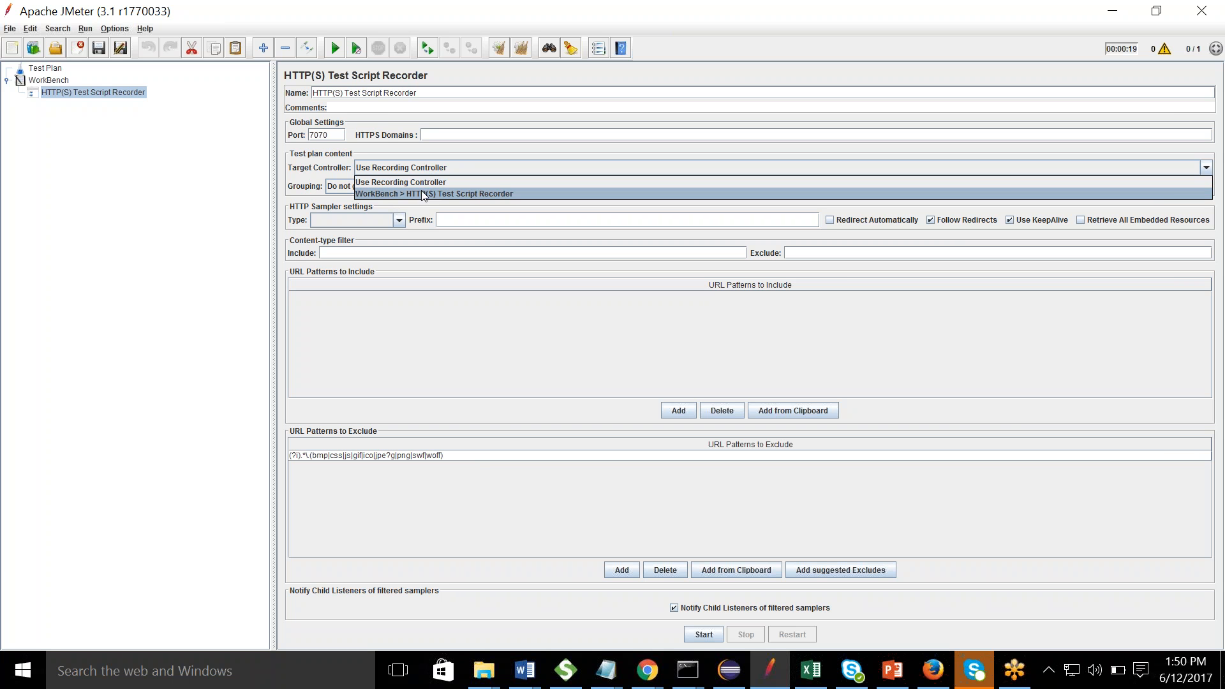
click(183, 235)
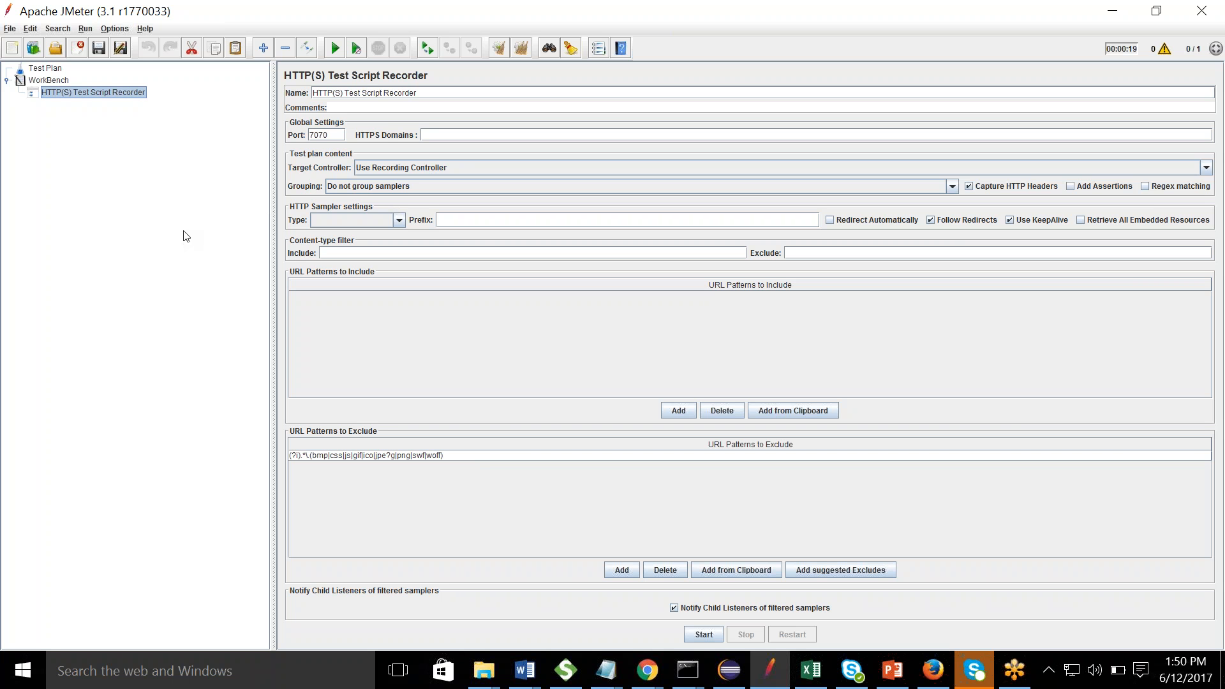
click(397, 170)
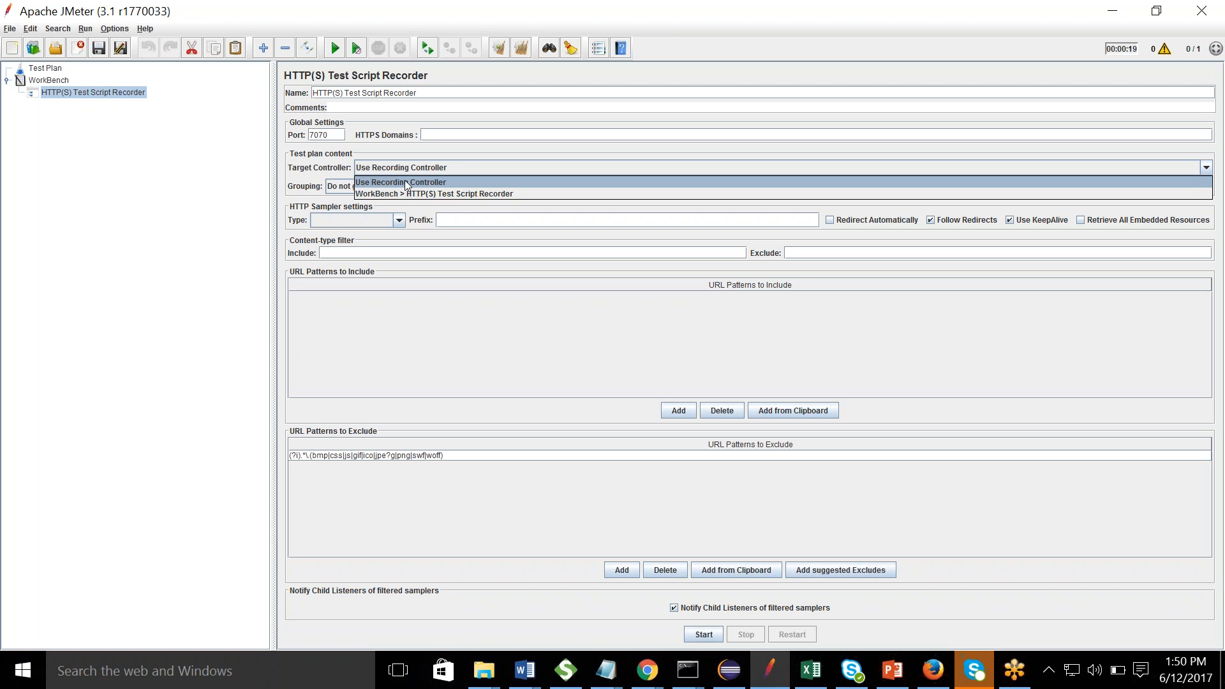
click(485, 194)
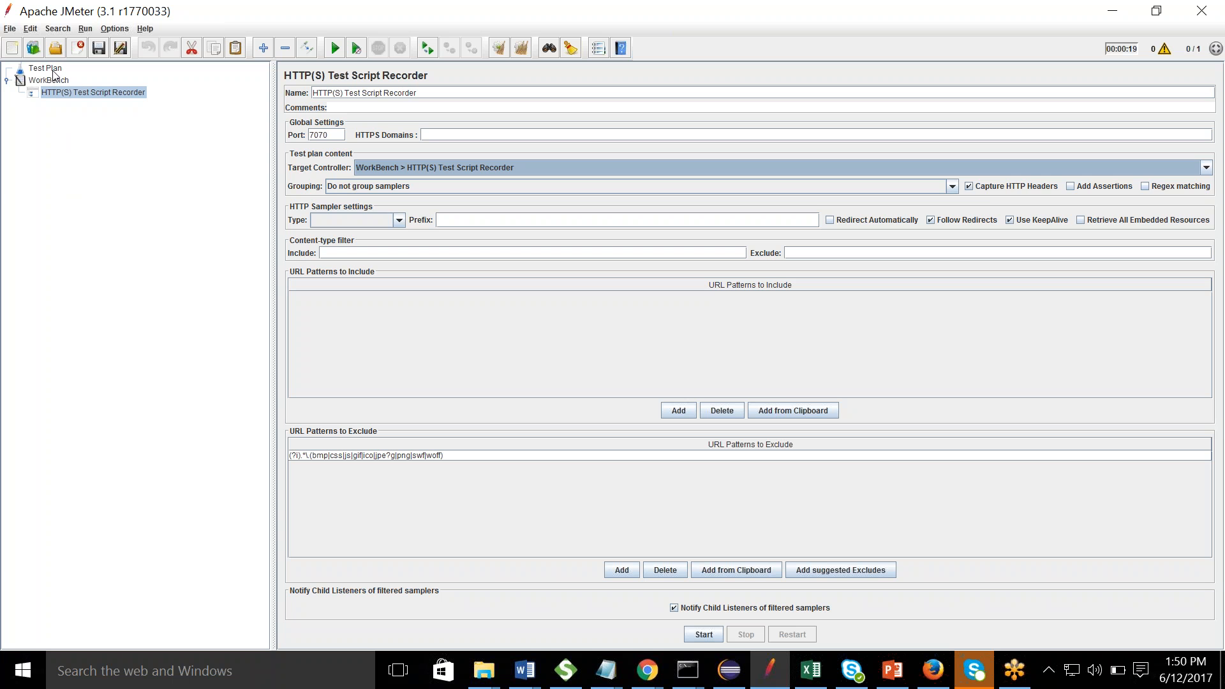
click(398, 168)
click(401, 182)
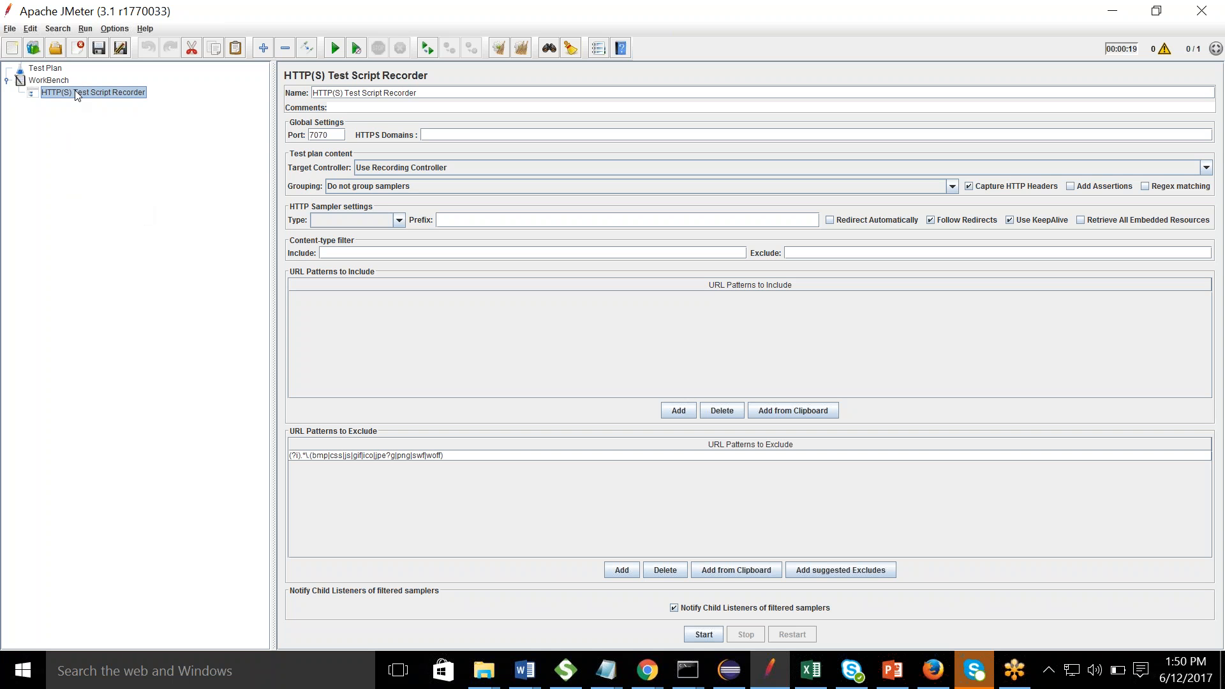
- Add a Thread Group to the Test Plan
right_click(53, 69)
mouse_move(61, 76)
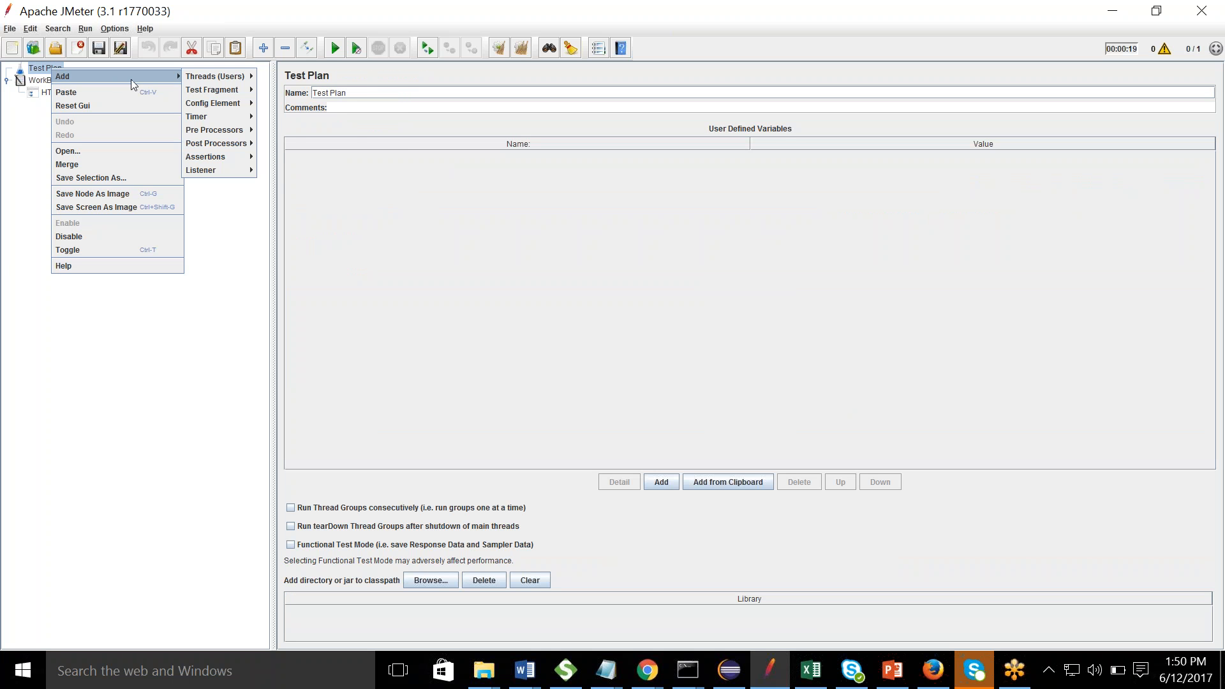
mouse_move(206, 77)
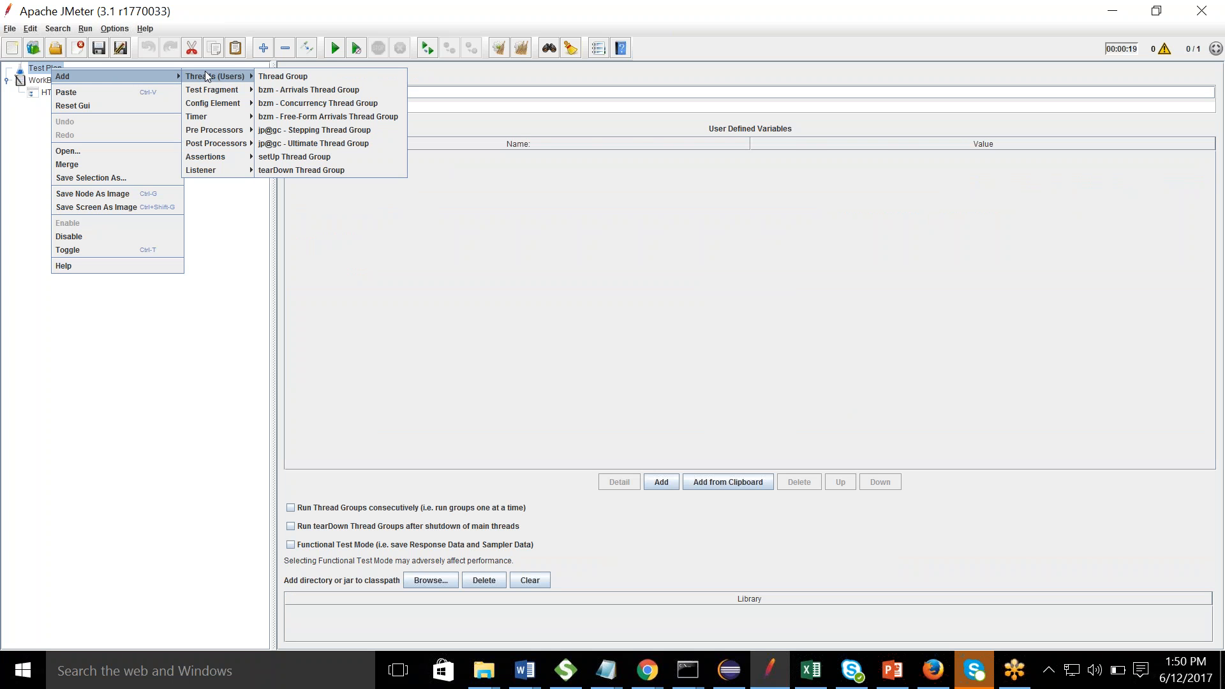
click(281, 77)
- Put a Recording Controller inside the Thread Group and return to the recorder settings
right_click(80, 83)
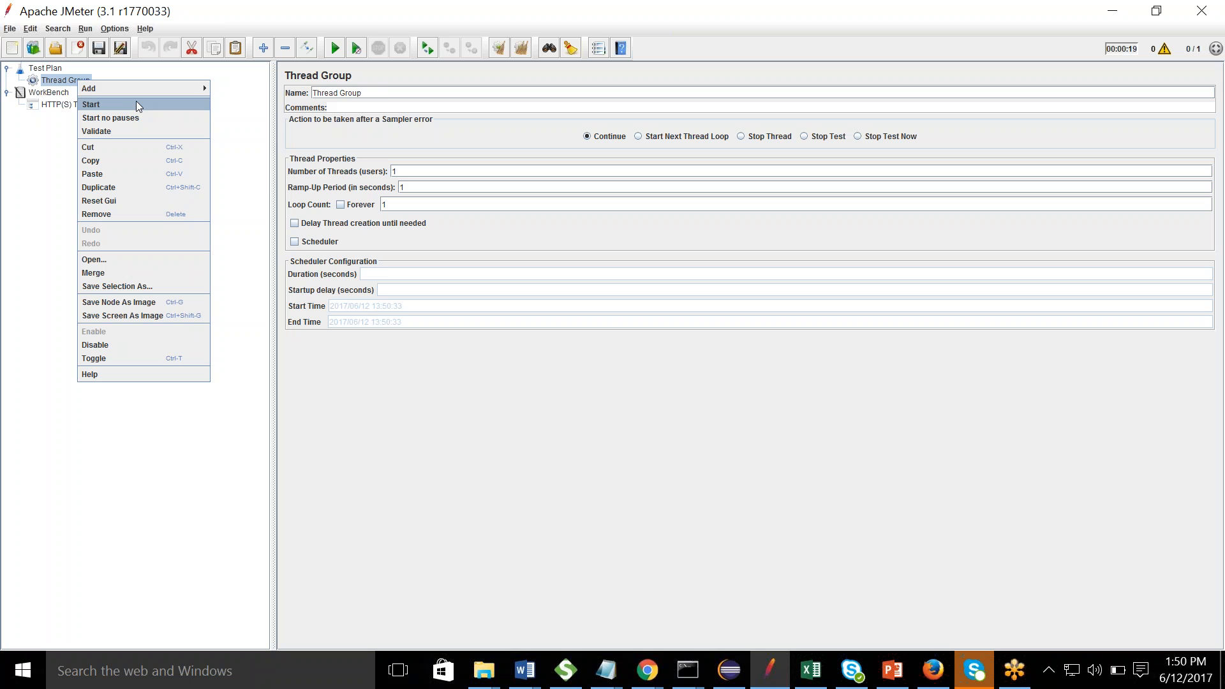
mouse_move(158, 90)
mouse_move(255, 89)
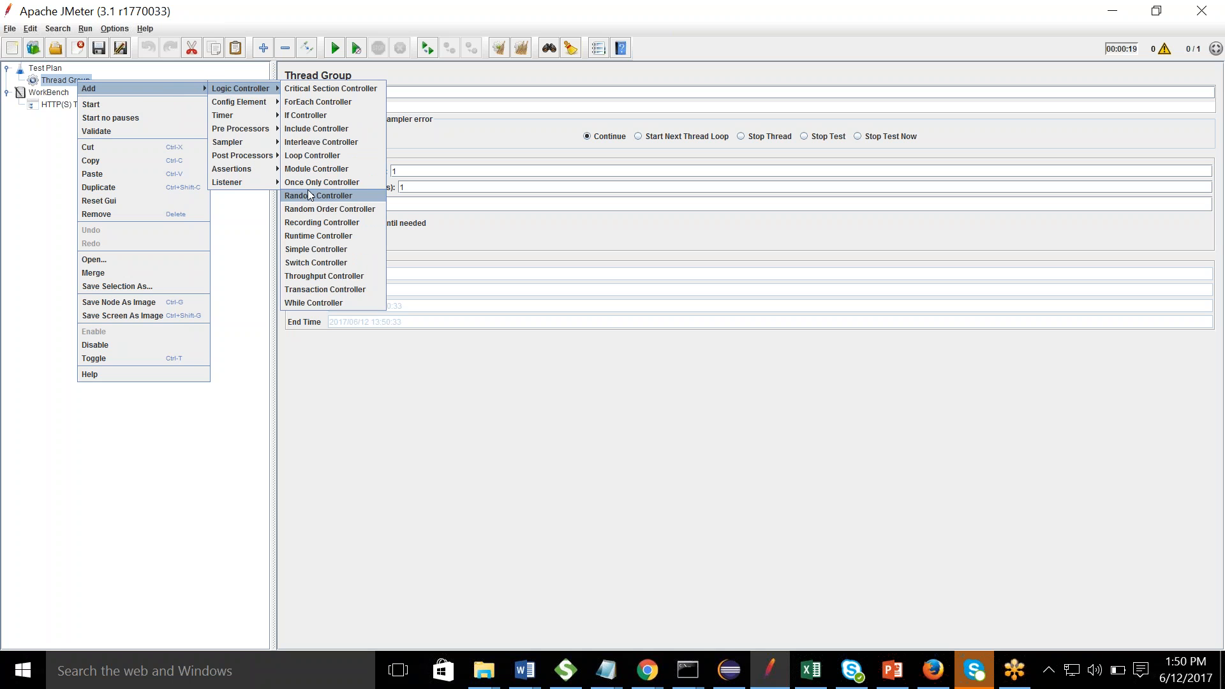
click(315, 223)
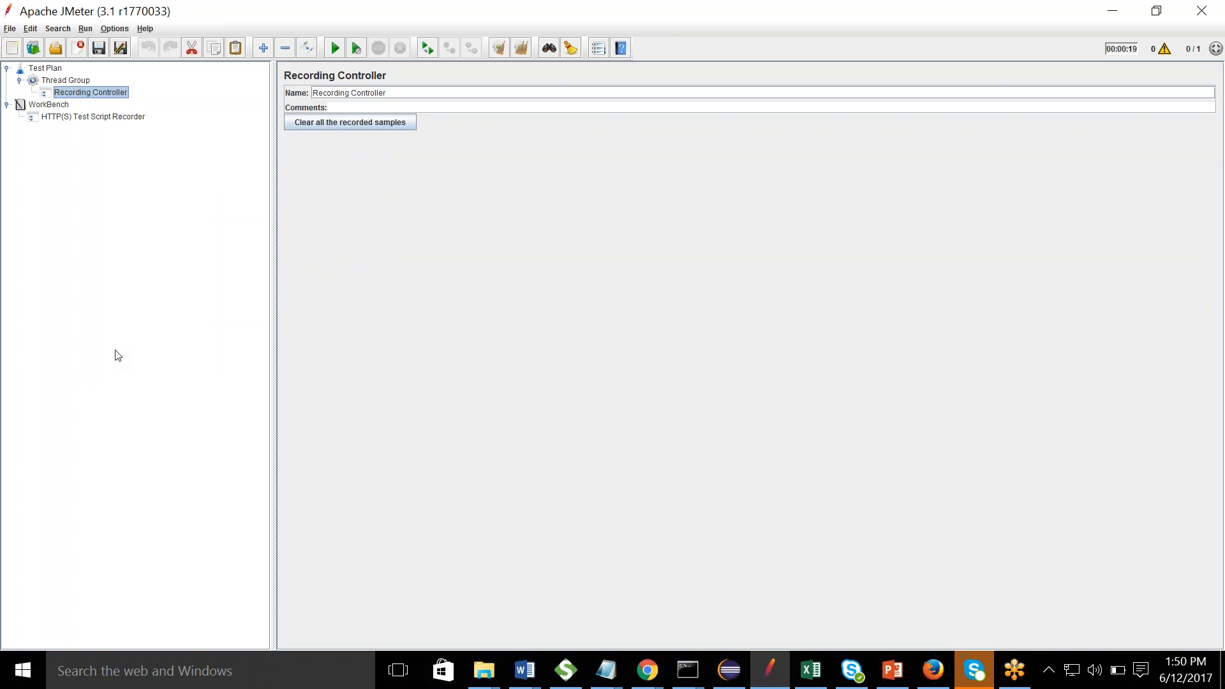
click(84, 116)
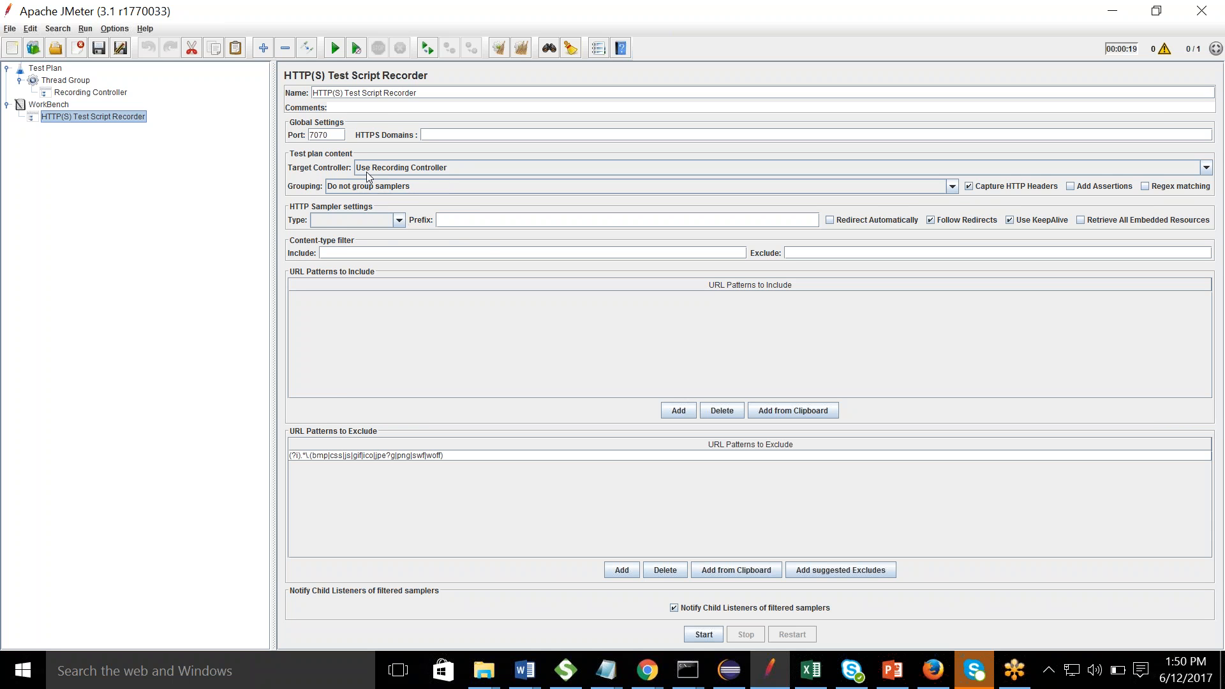
- Leave samplers ungrouped, start the recorder, and dismiss the Root CA certificate notice
click(382, 190)
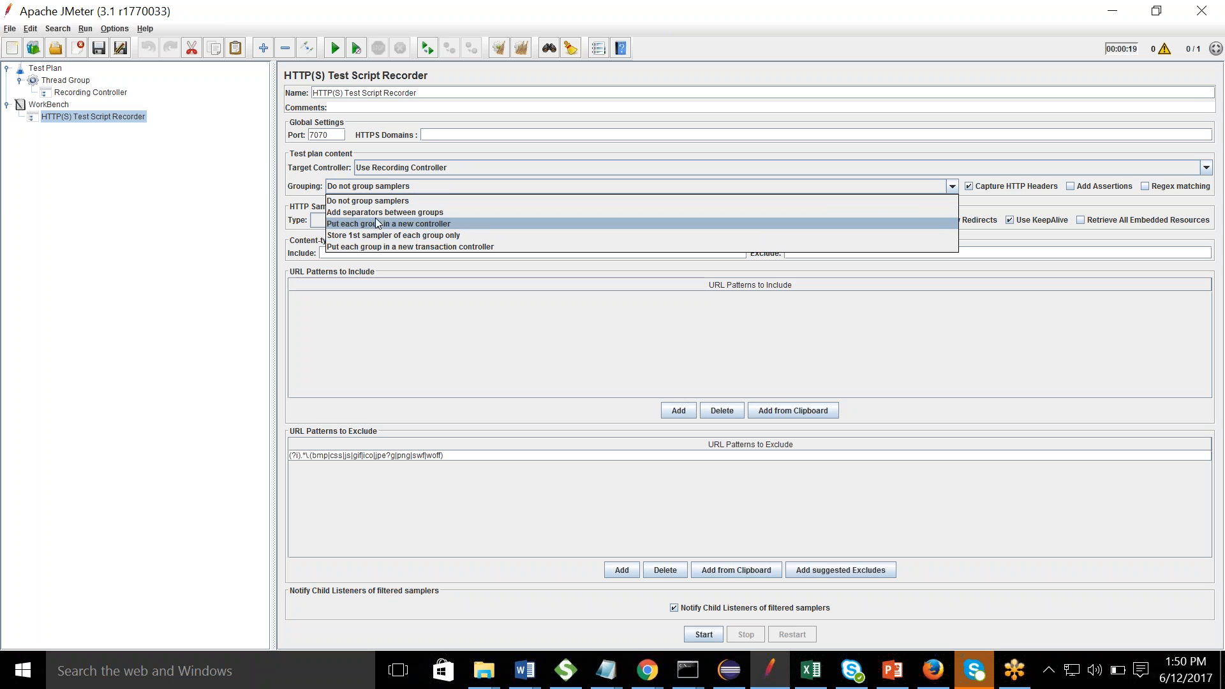
click(203, 219)
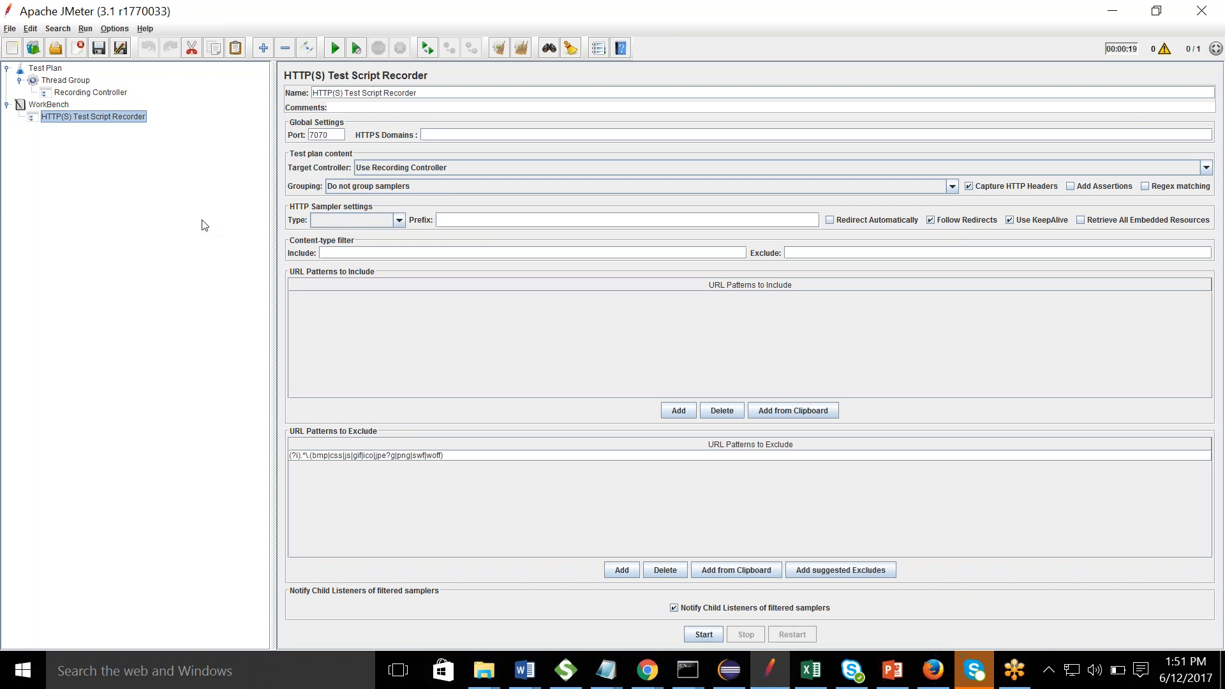
click(705, 635)
click(751, 410)
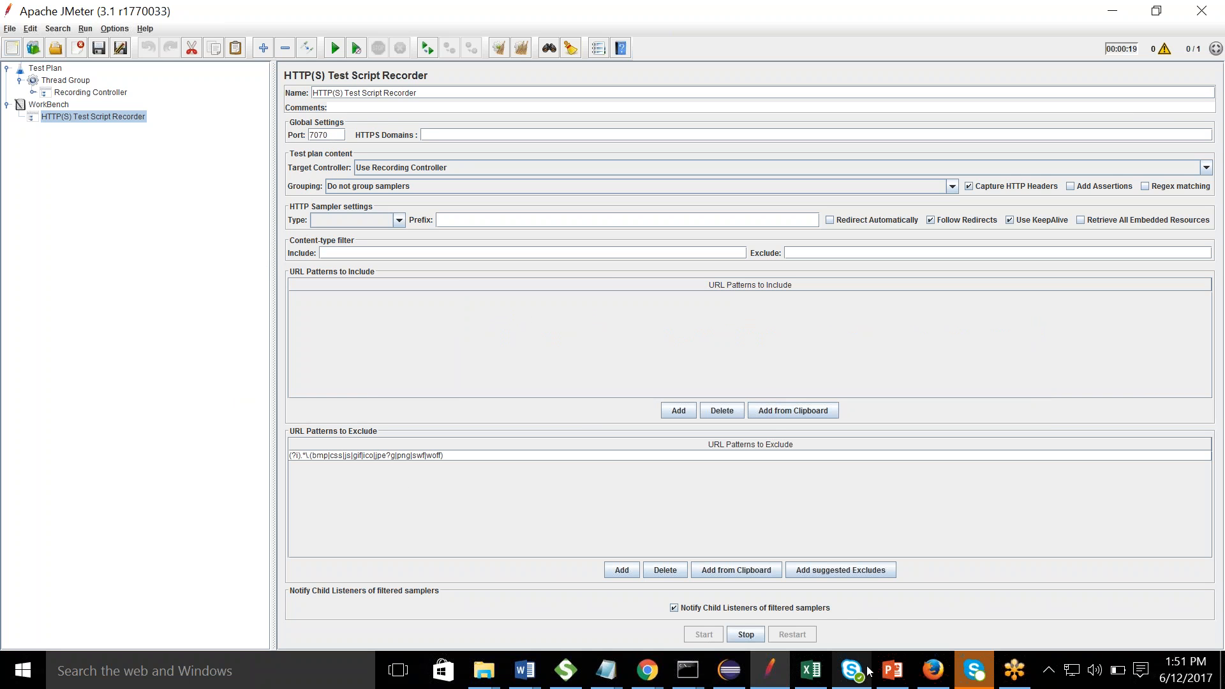
click(933, 670)
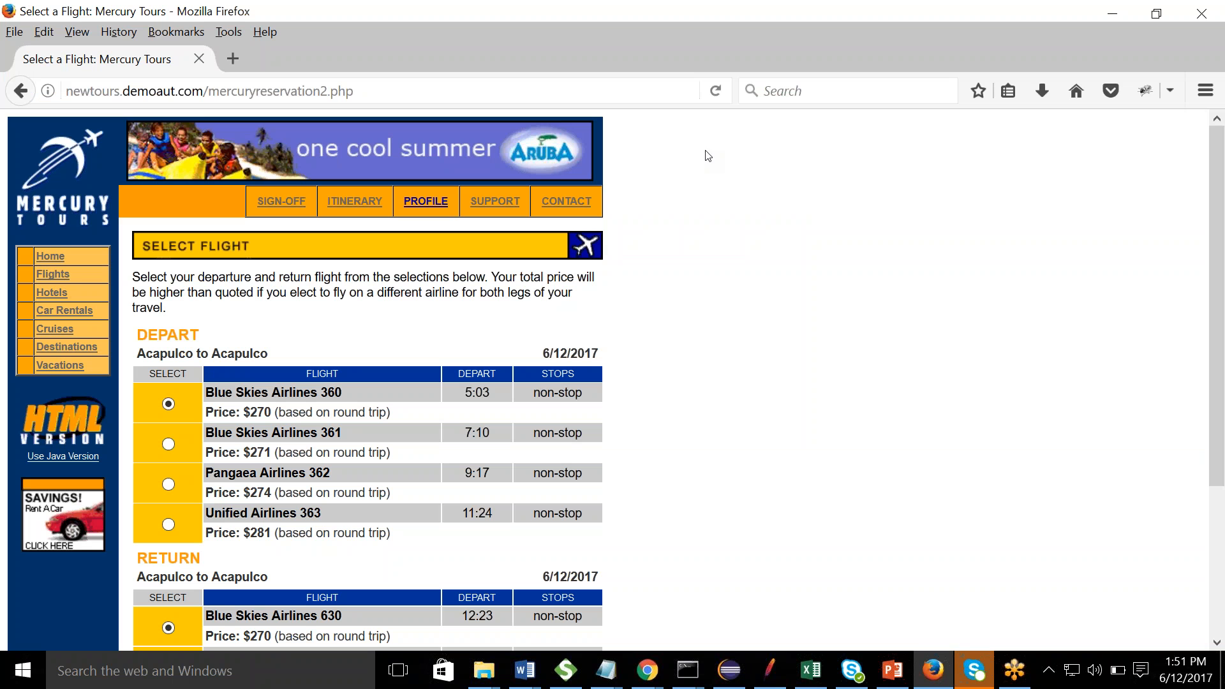
- Set Firefox's manual proxy to localhost port 7070, then reload the Mercury Tours page
click(1205, 90)
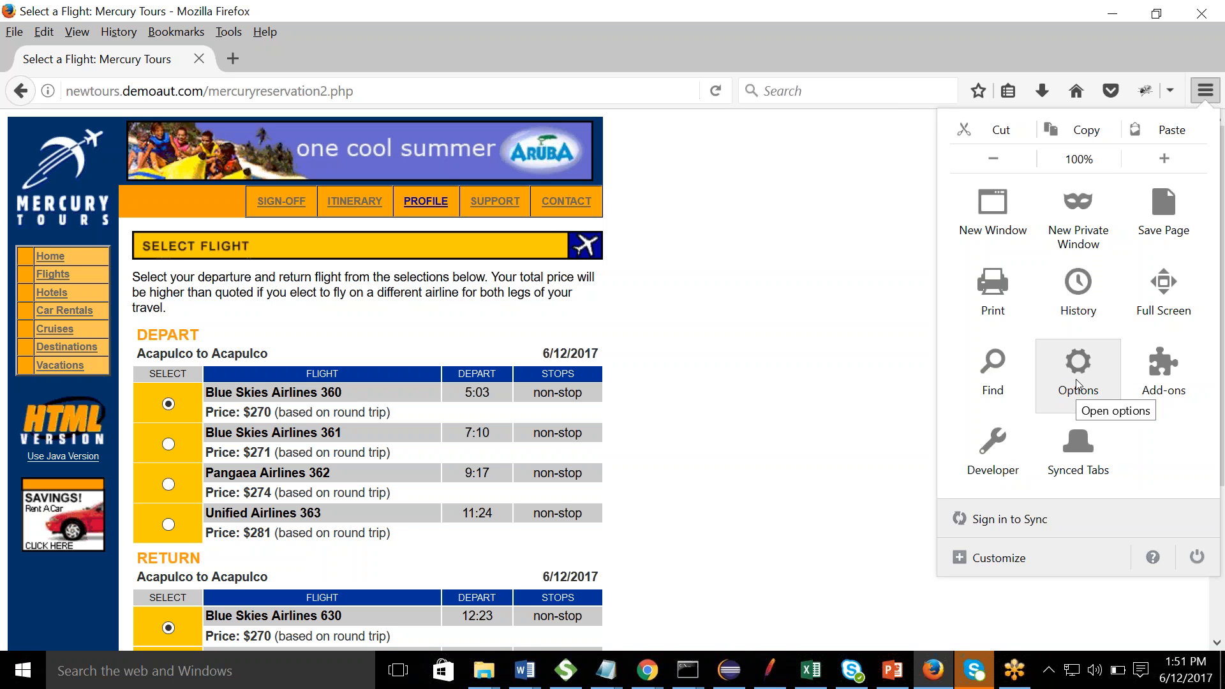
key(ctrl+l)
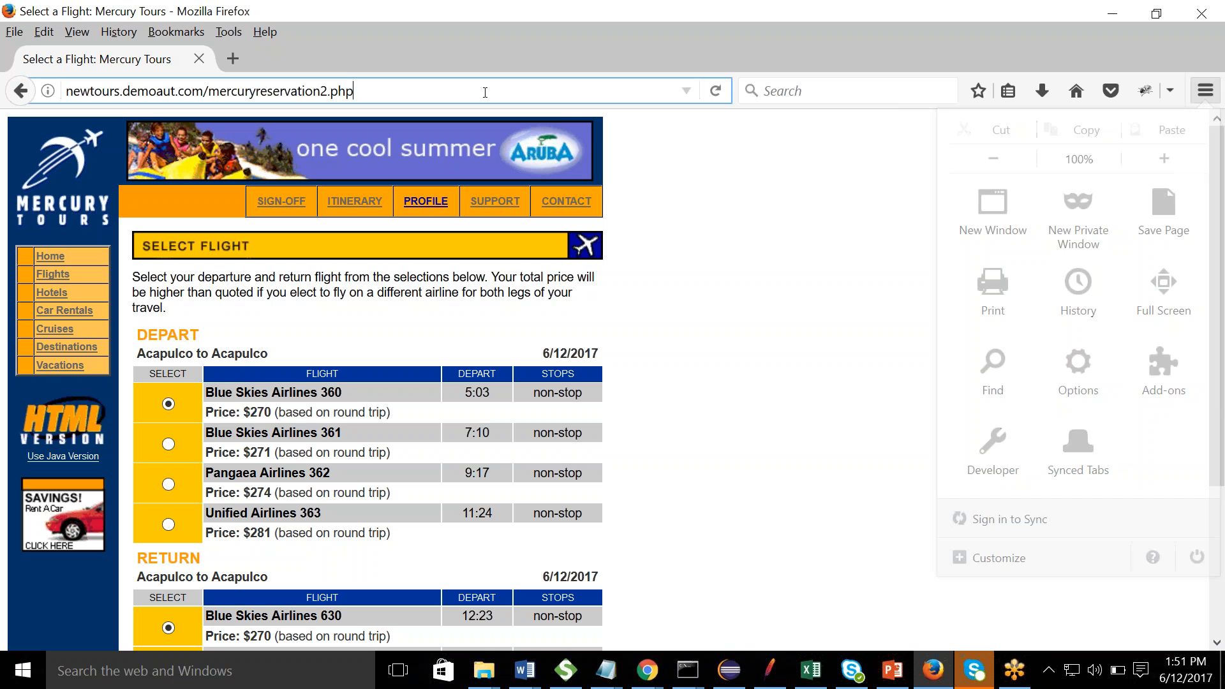
click(1205, 90)
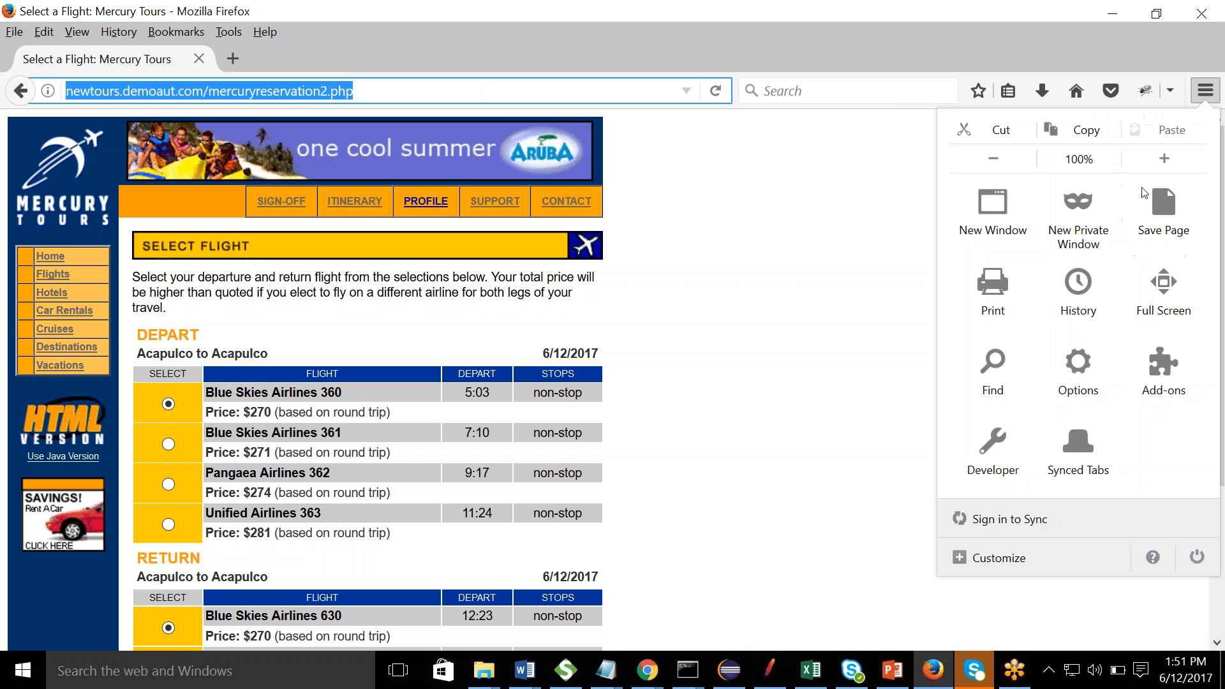
click(1078, 383)
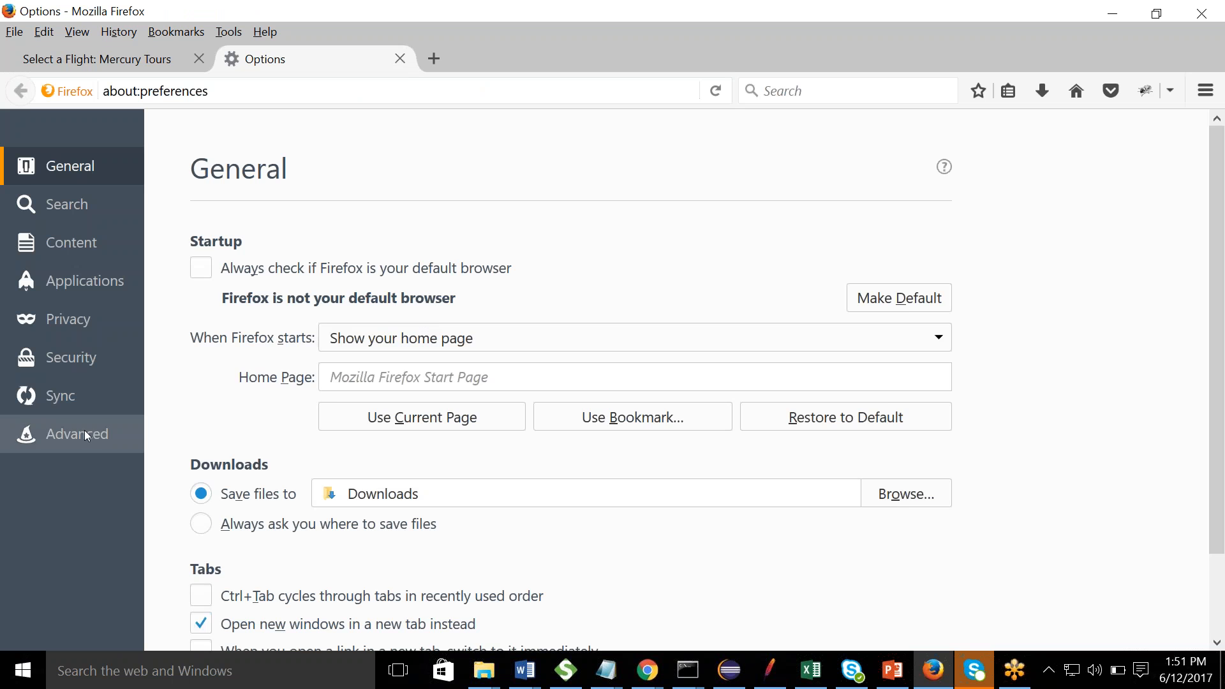
click(84, 433)
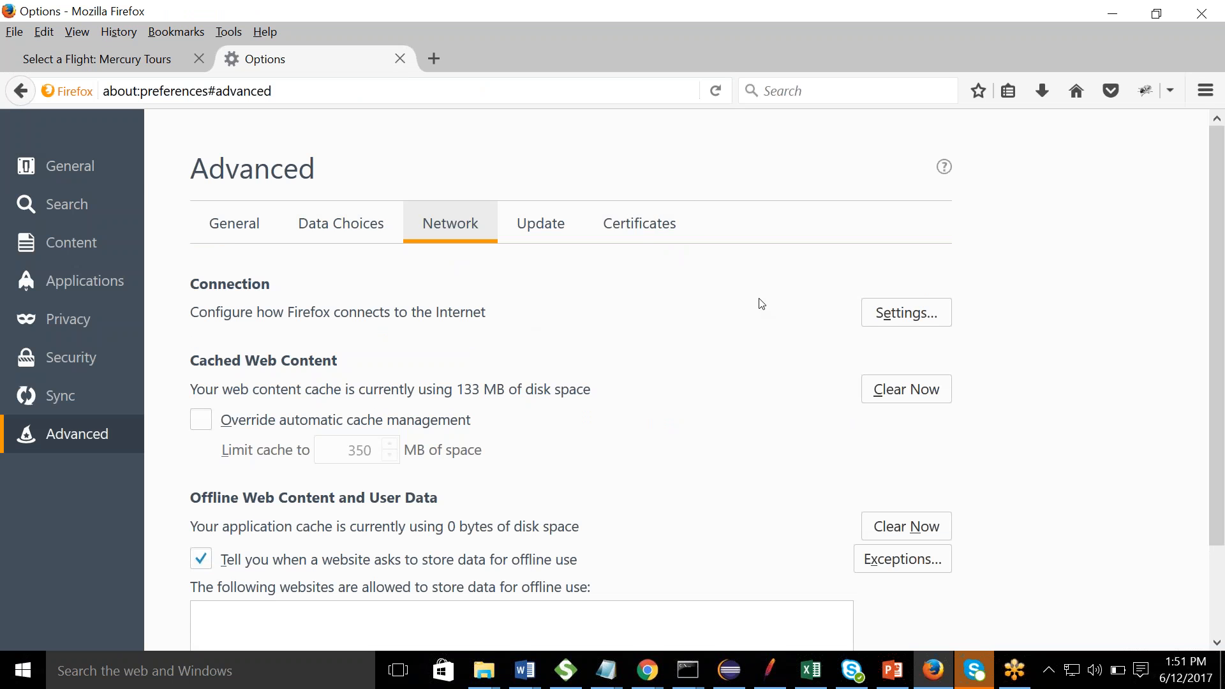
click(903, 320)
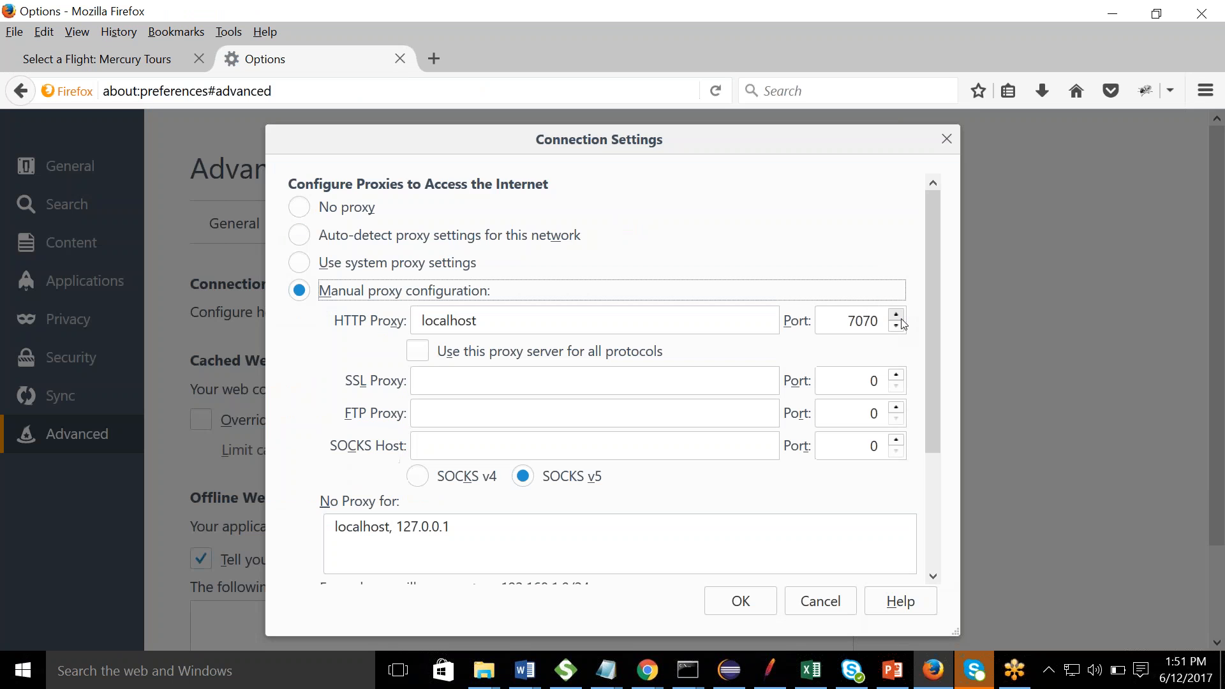
click(299, 207)
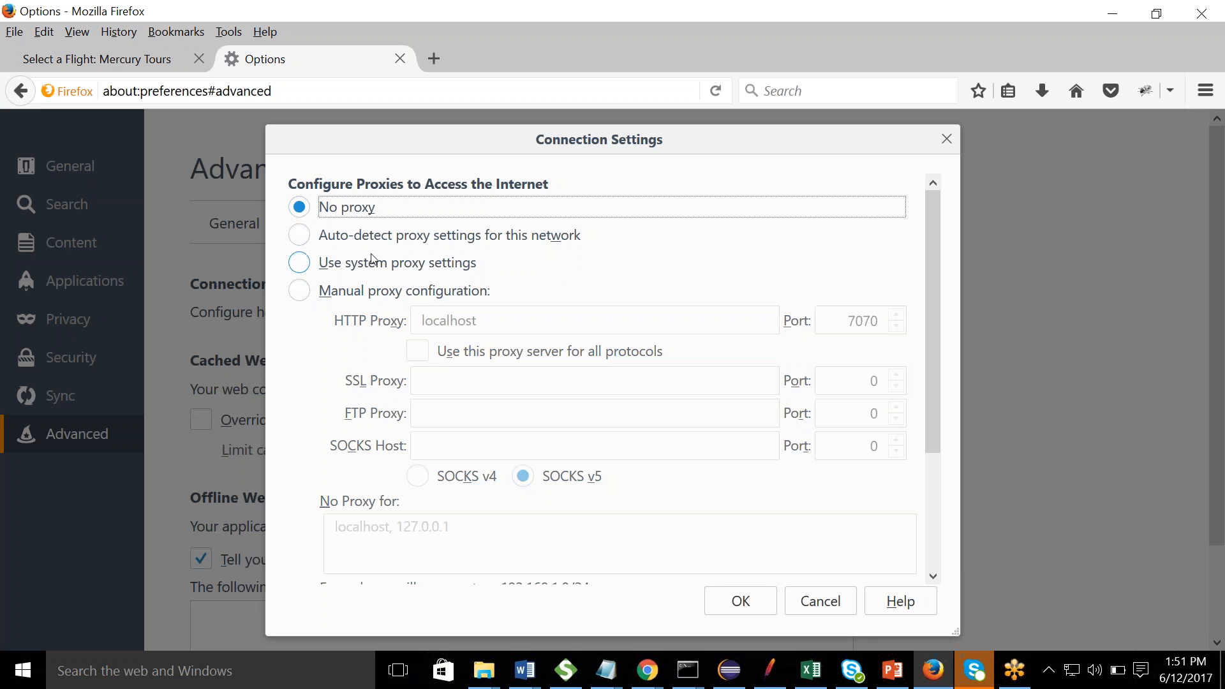
click(303, 295)
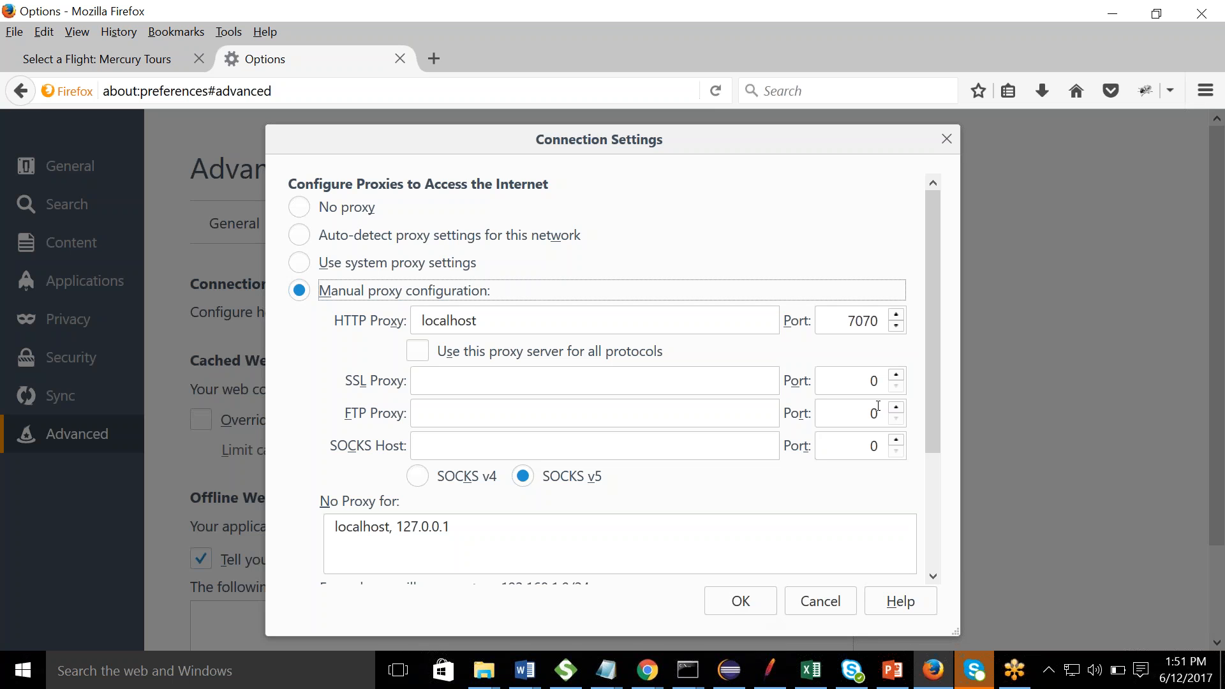
click(738, 600)
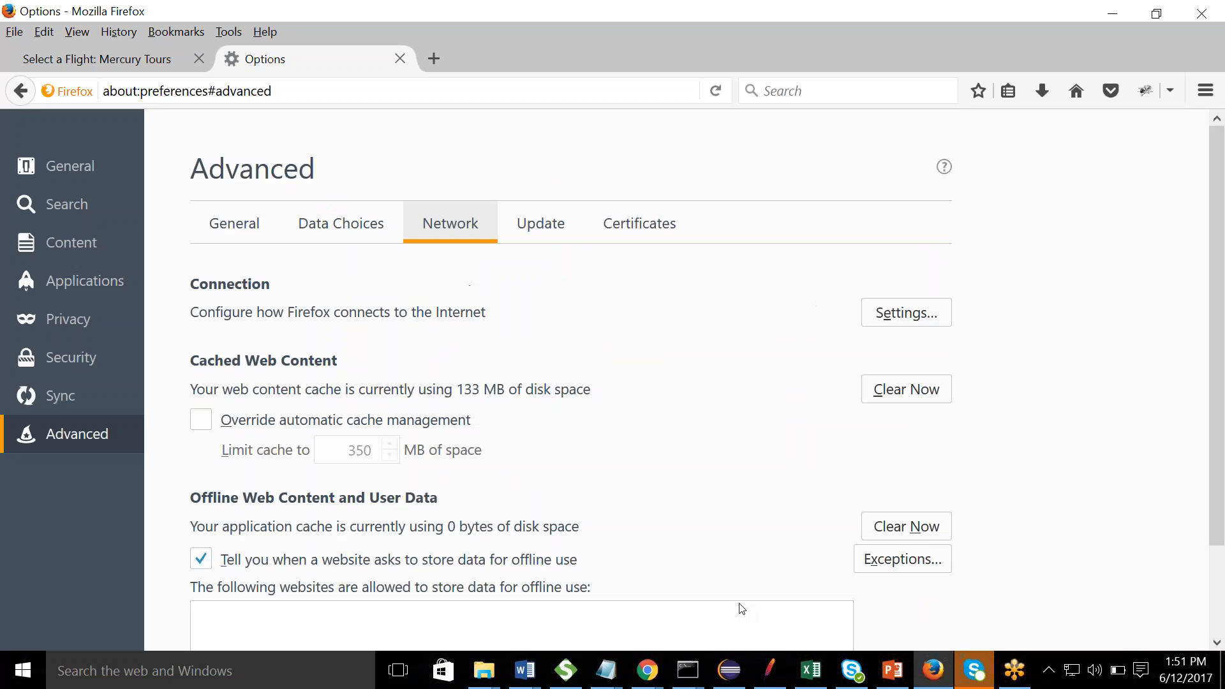
click(400, 58)
key(Return)
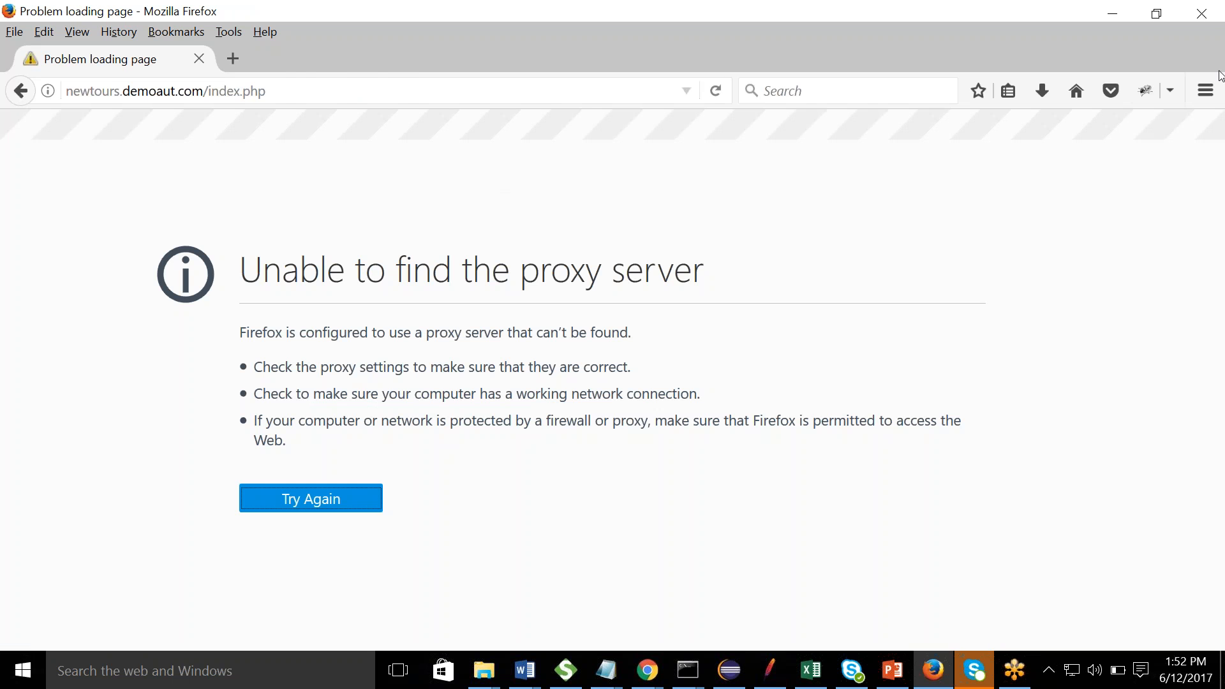
- Restart Firefox, load newtours.demoaut.com, and switch back to JMeter
click(1201, 12)
click(224, 681)
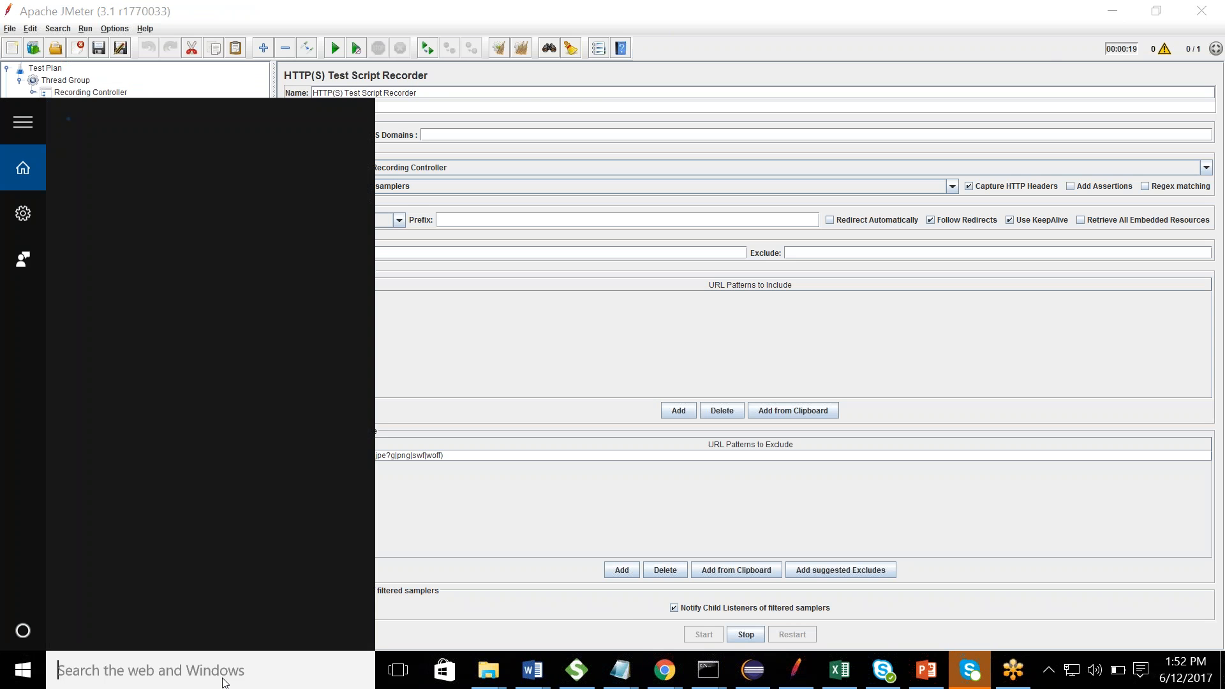
text(mozilla)
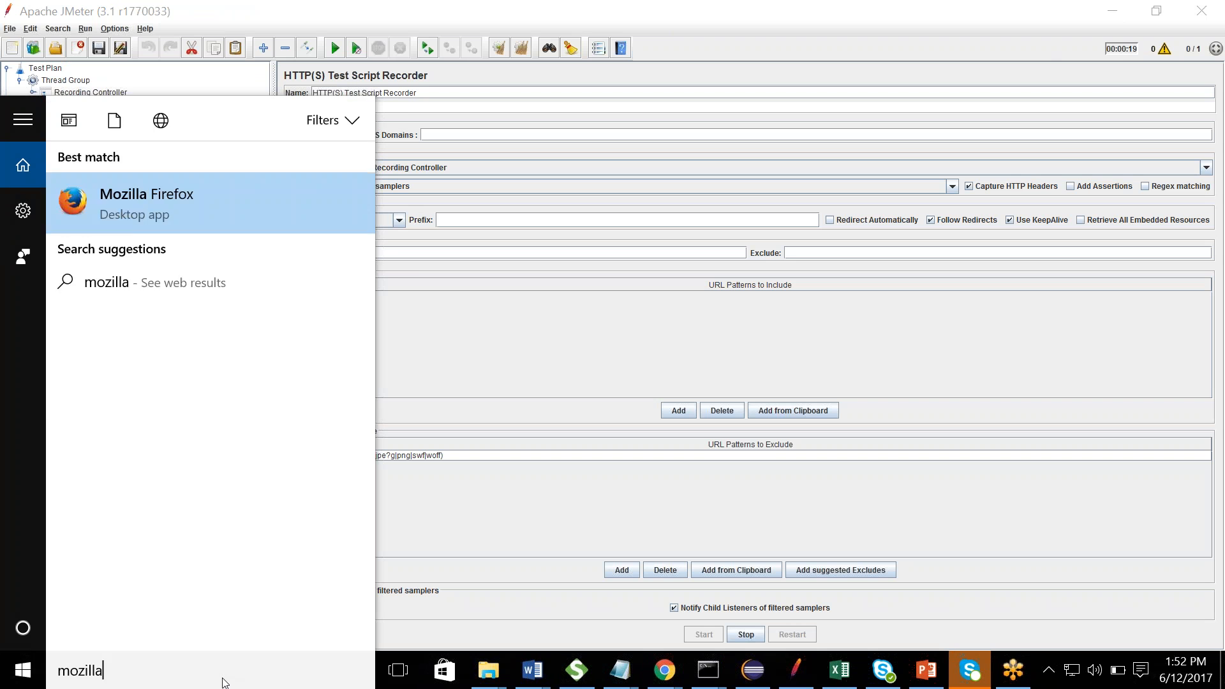
key(Return)
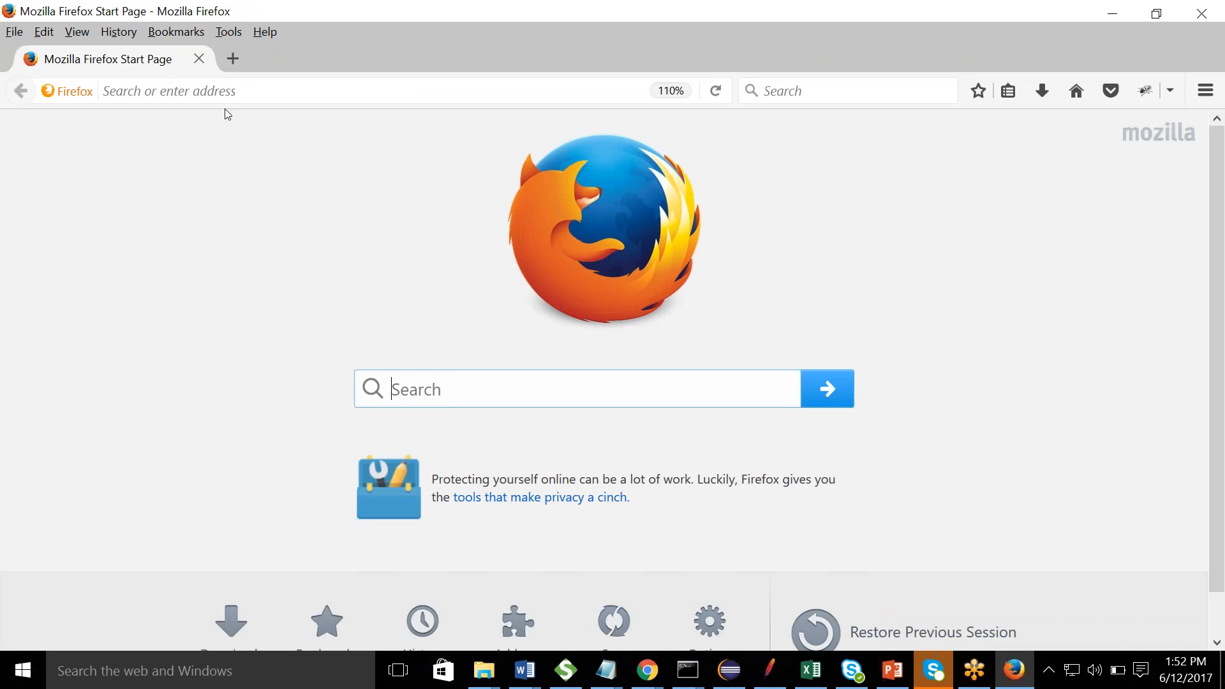
click(220, 91)
text(n)
key(Return)
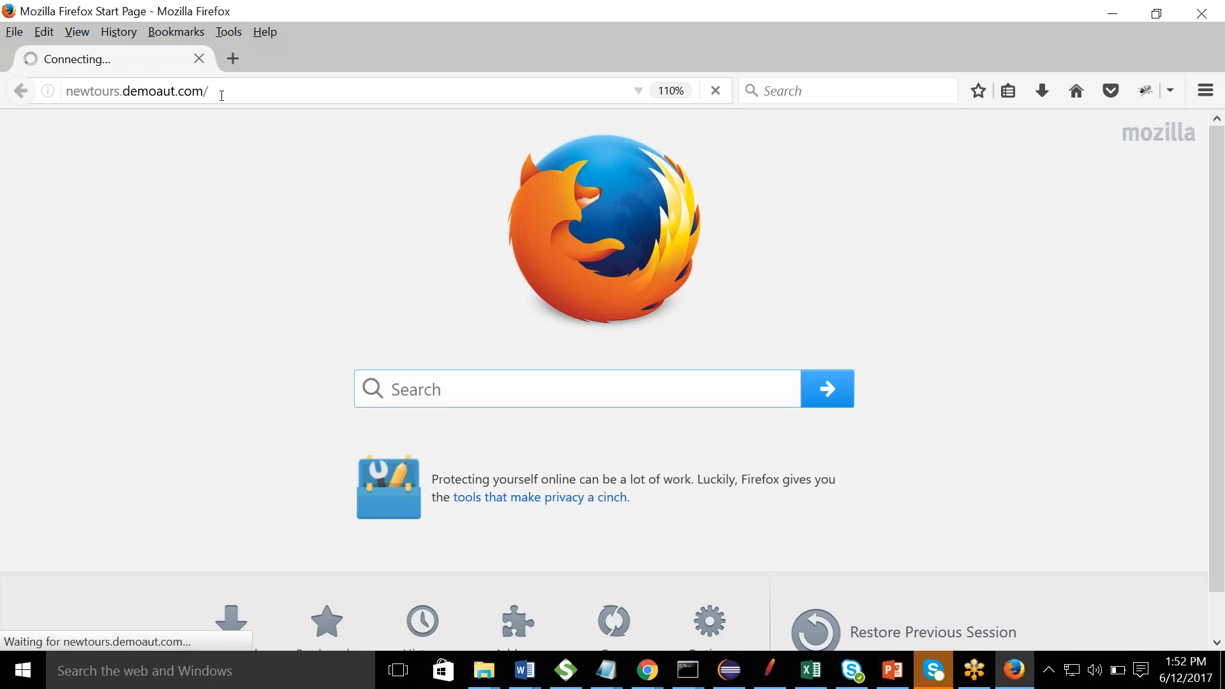
key(alt+Tab)
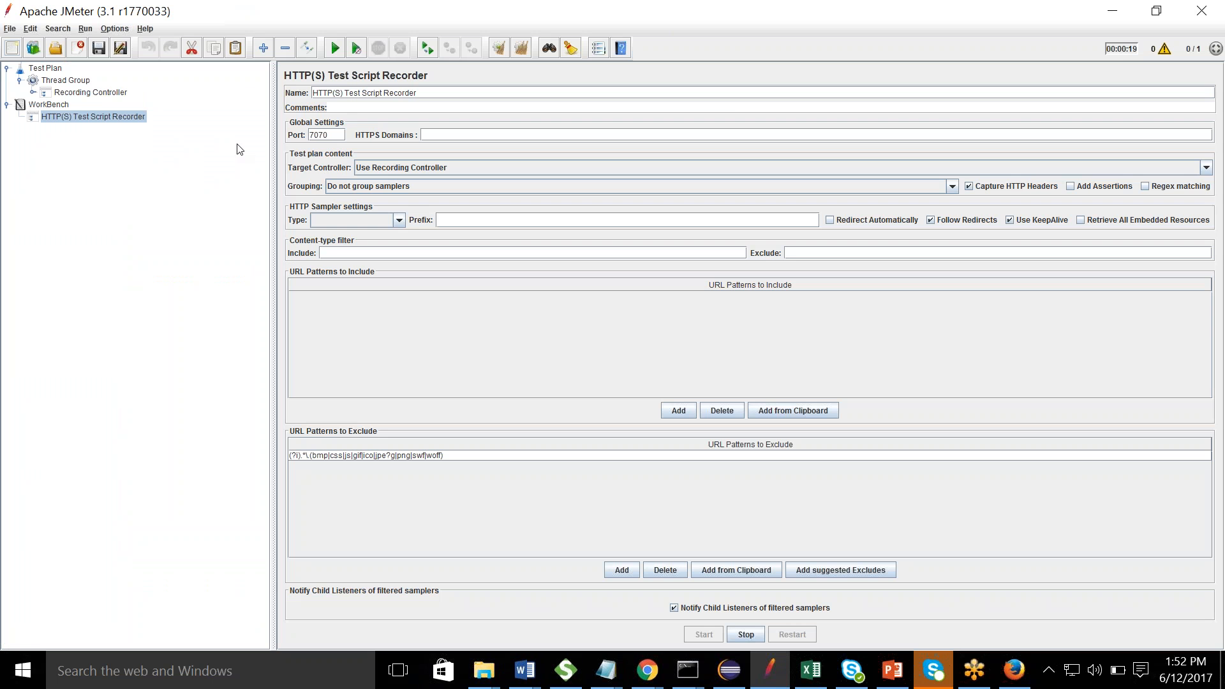
- Expand the Recording Controller to see samplers 252–260, then return to Firefox
click(34, 92)
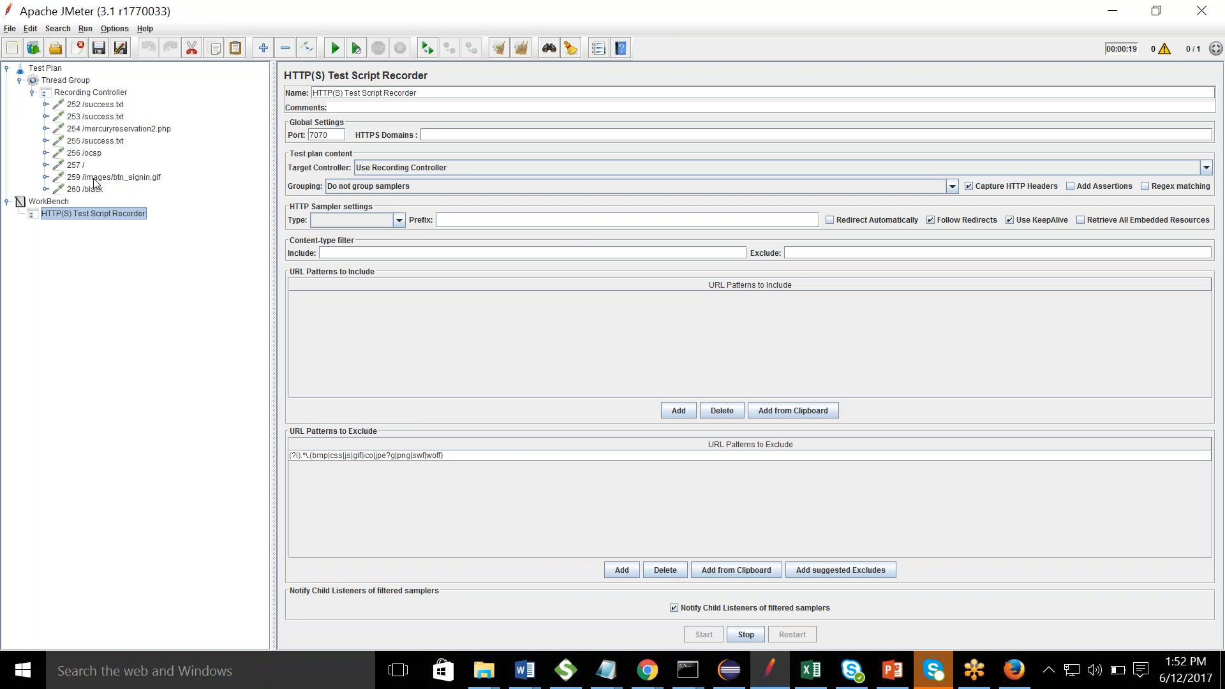
key(alt+Tab)
key(alt+Tab)
key(alt+Tab)
key(alt+Tab)
key(alt+Tab)
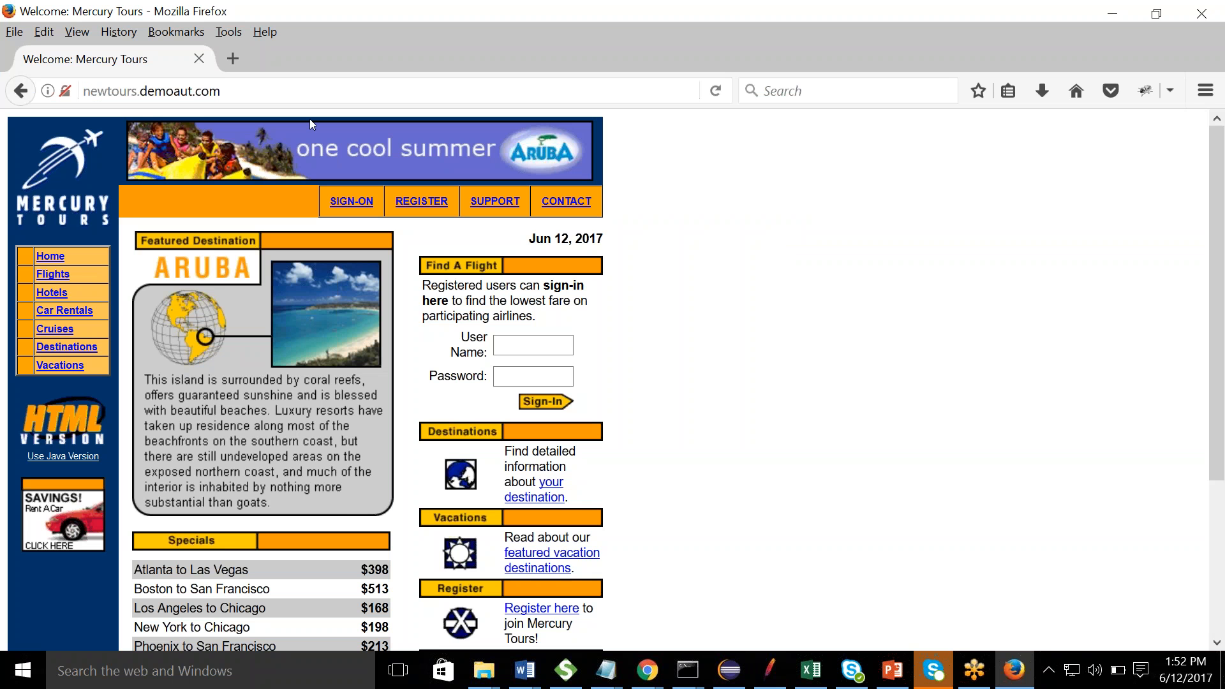
- Sign in to Mercury Tours with the account user name and password, then switch to JMeter
click(544, 347)
text(hasneet2)
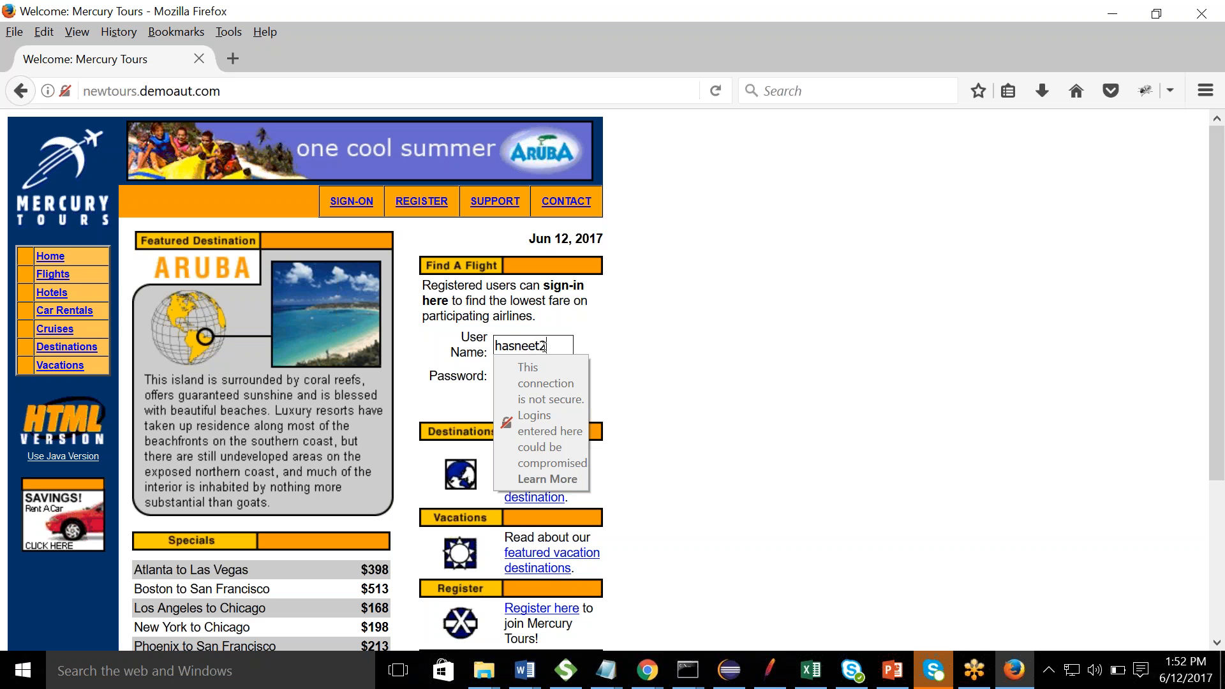
text(70489)
key(Tab)
text(********)
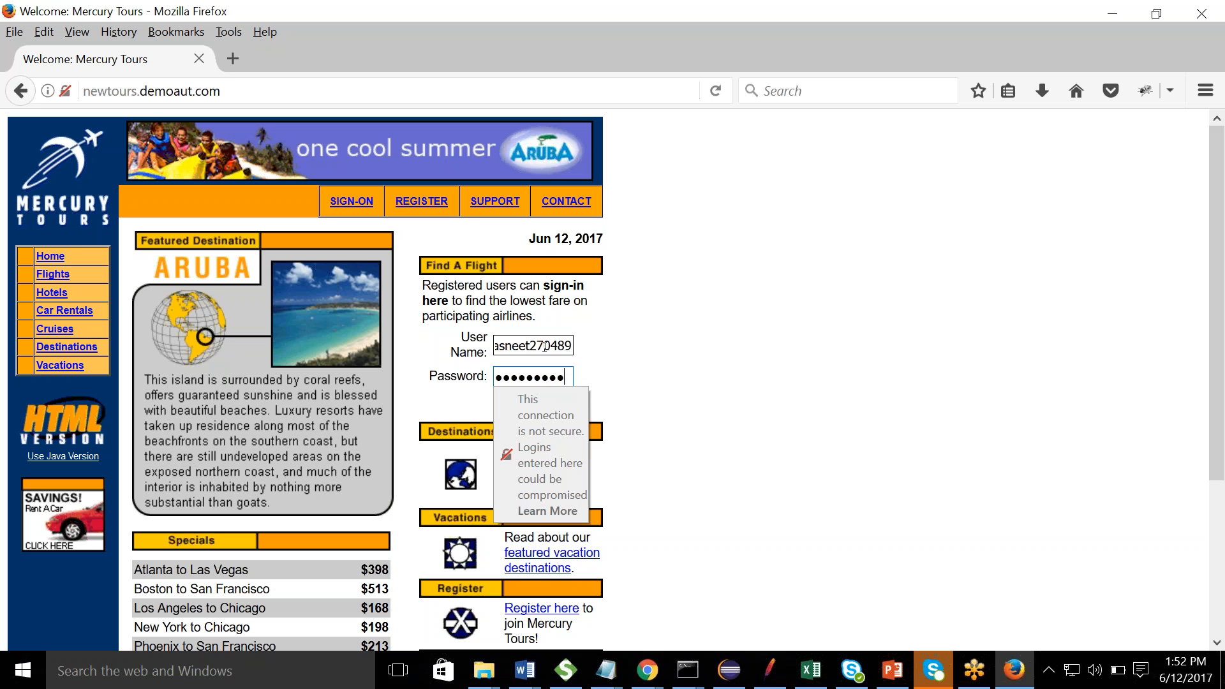
key(BackSpace)
key(BackSpace)
key(BackSpace)
key(BackSpace)
key(BackSpace)
key(BackSpace)
key(BackSpace)
key(BackSpace)
text(**********)
key(Return)
key(alt+Tab)
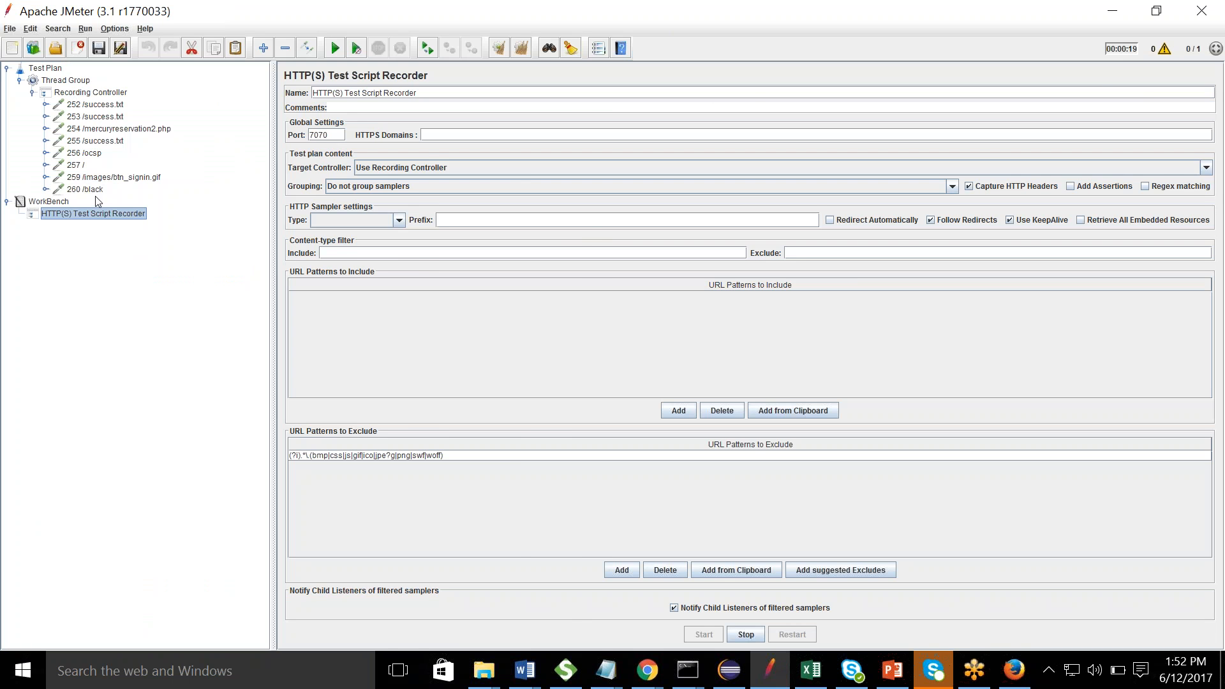
- Wait for the login to be recorded, then open the 262 /login.php sampler
key(alt+Tab)
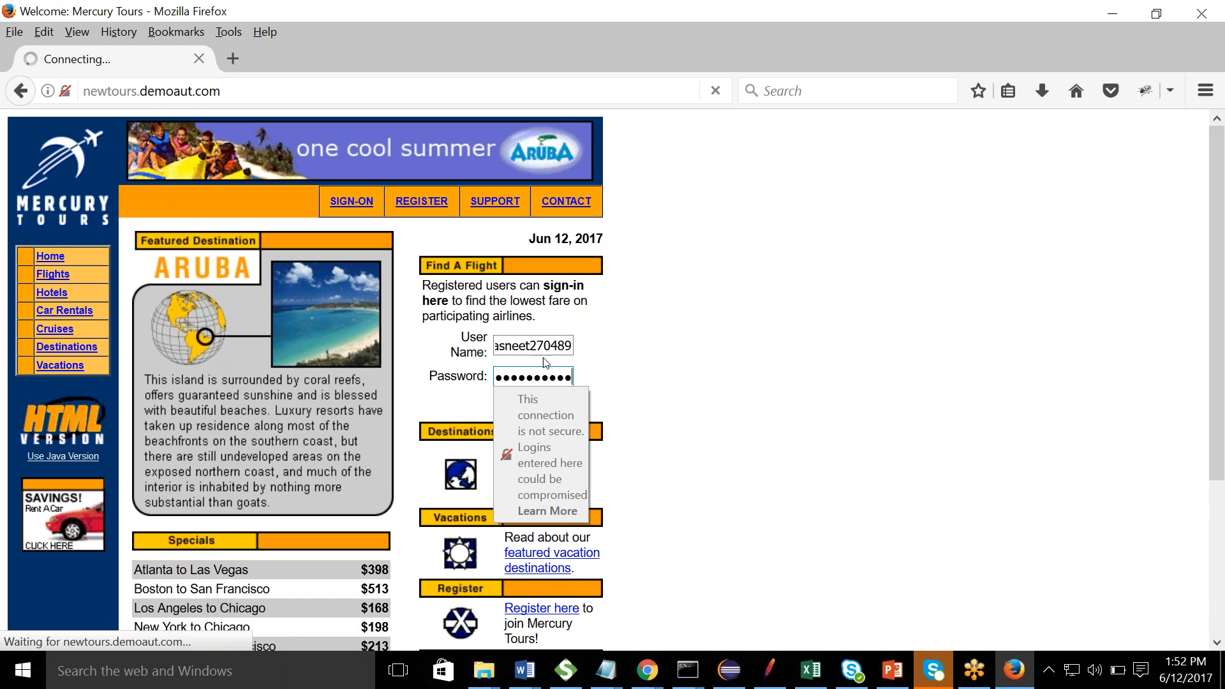
key(alt+Tab)
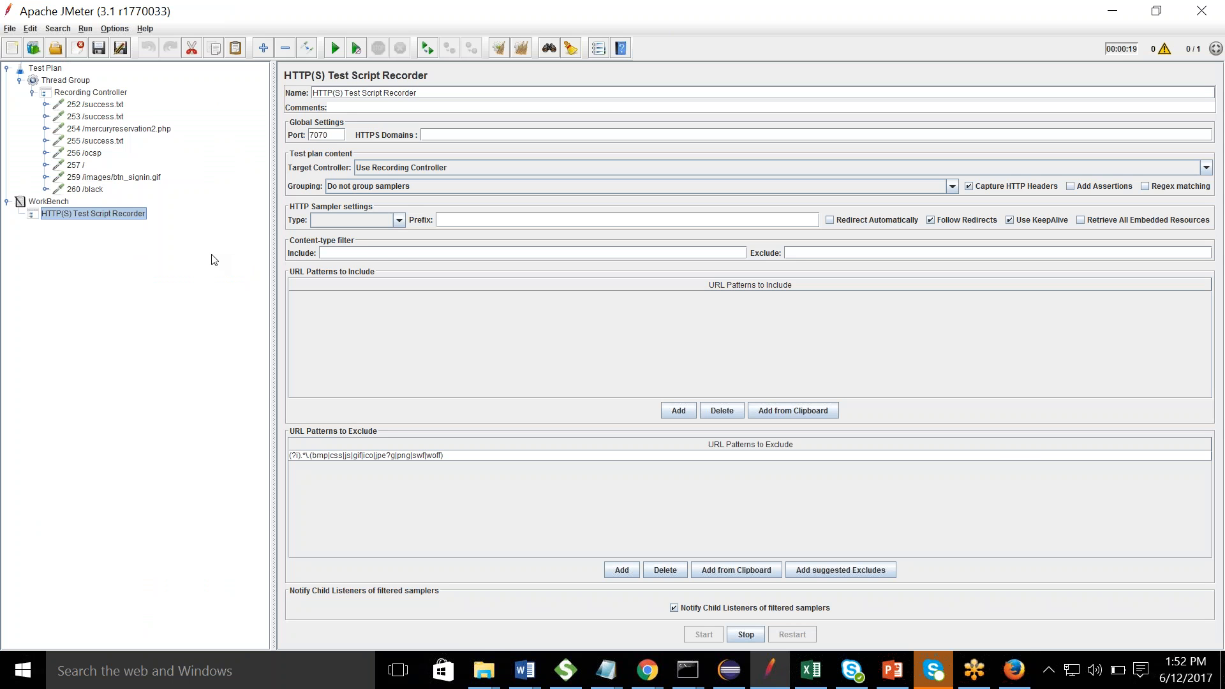
key(alt+Tab)
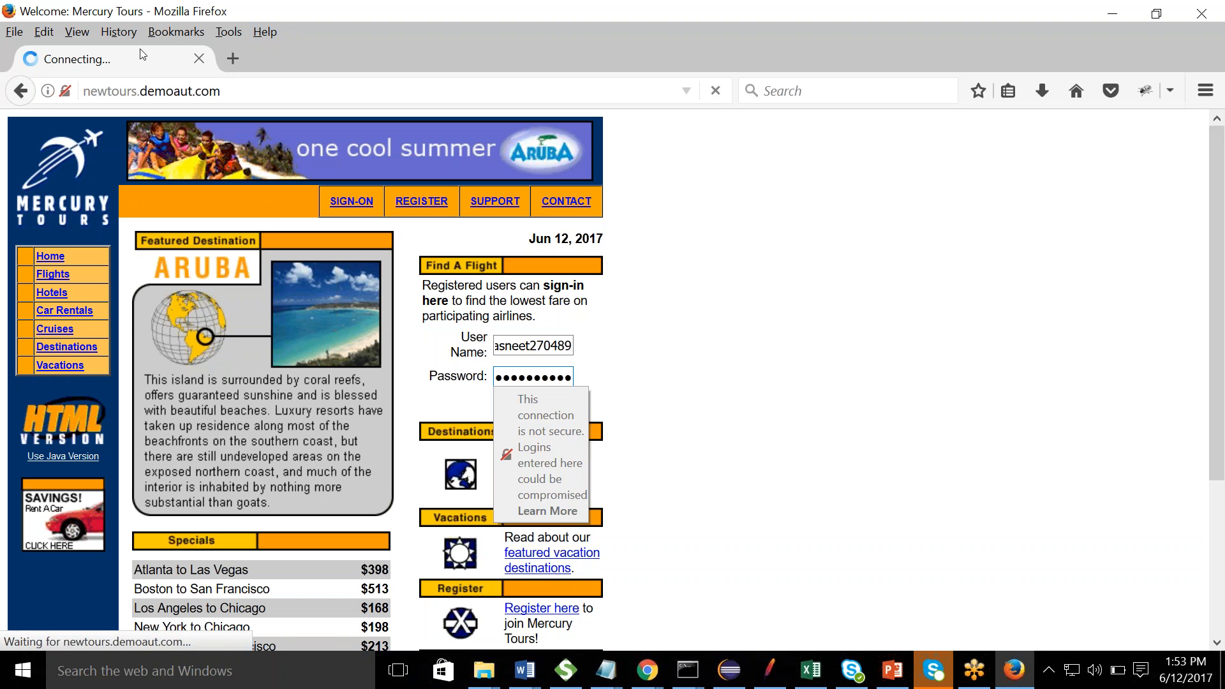
key(alt+Tab)
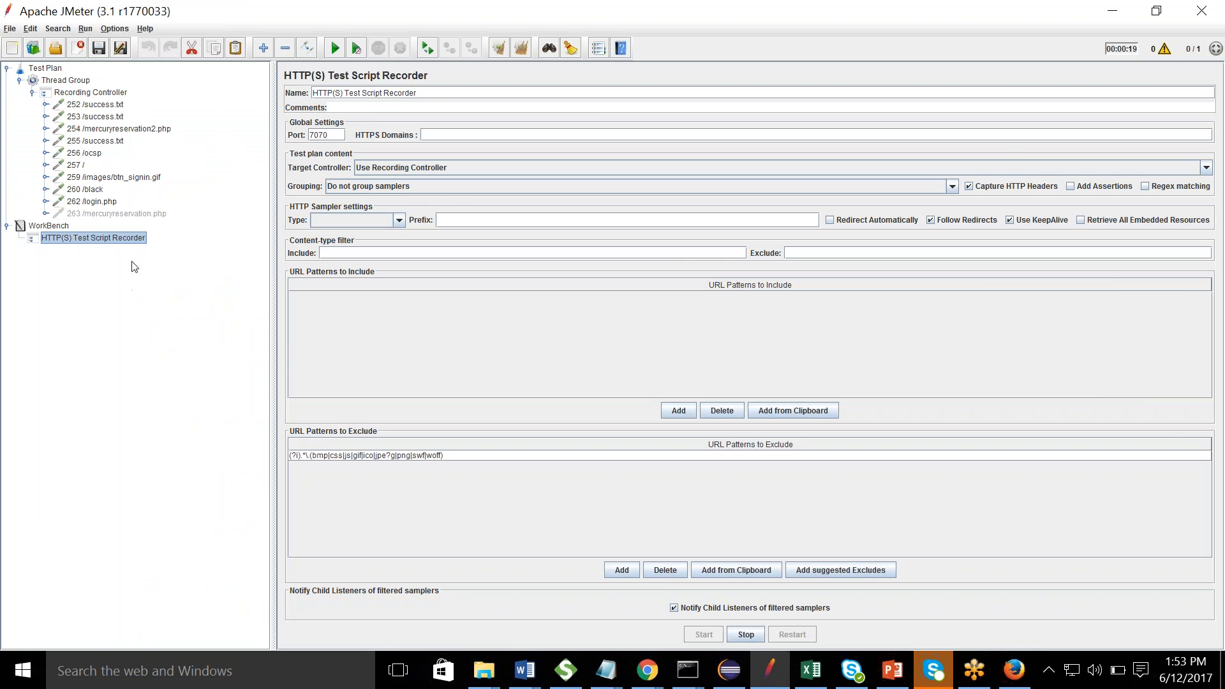
double_click(96, 203)
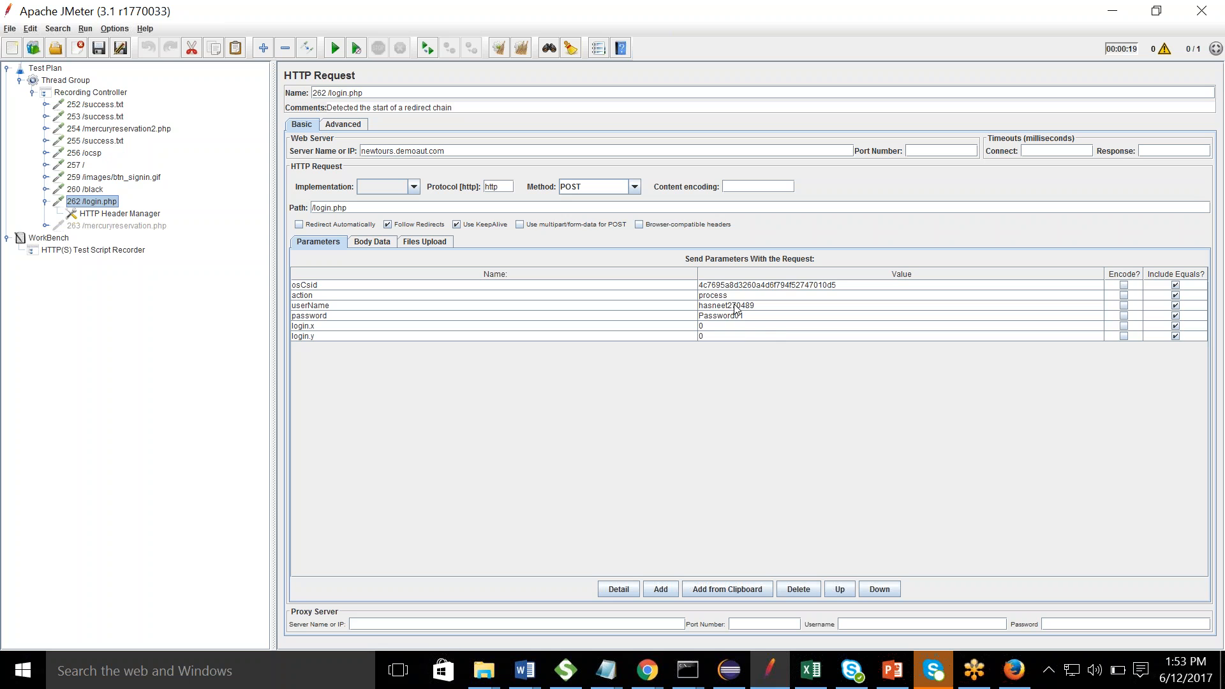
- Inspect the 260 /black request and the login's HTTP Header Manager, then return to the recorder
click(77, 191)
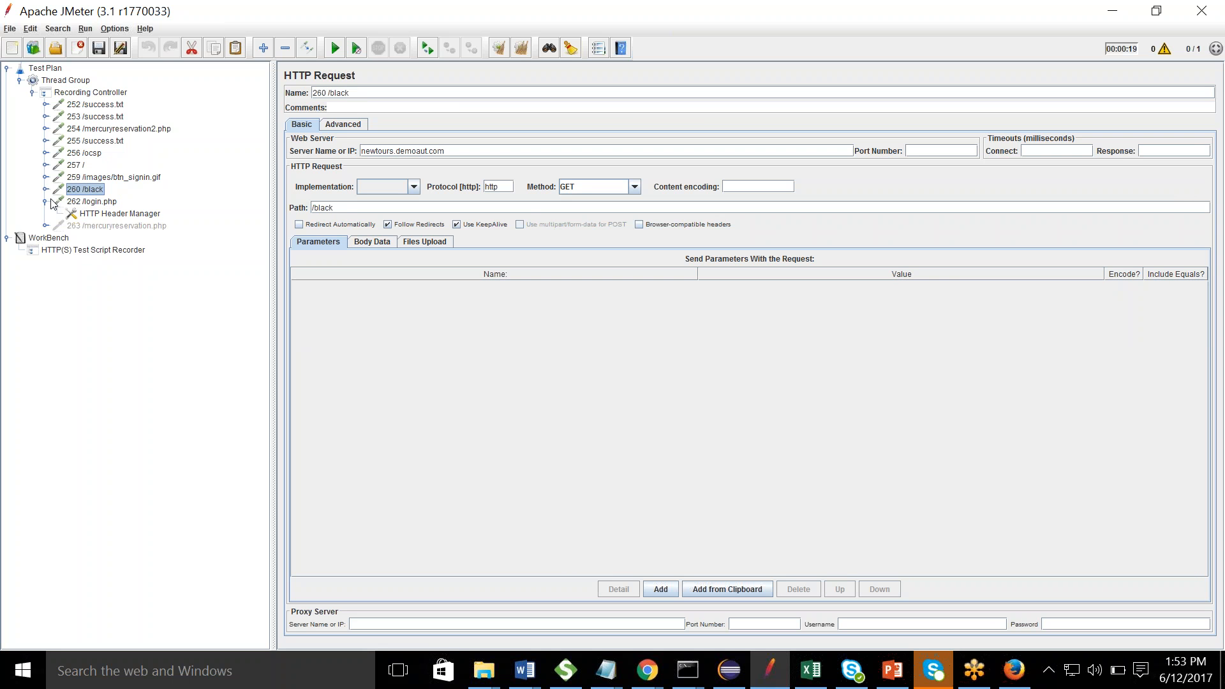
click(101, 214)
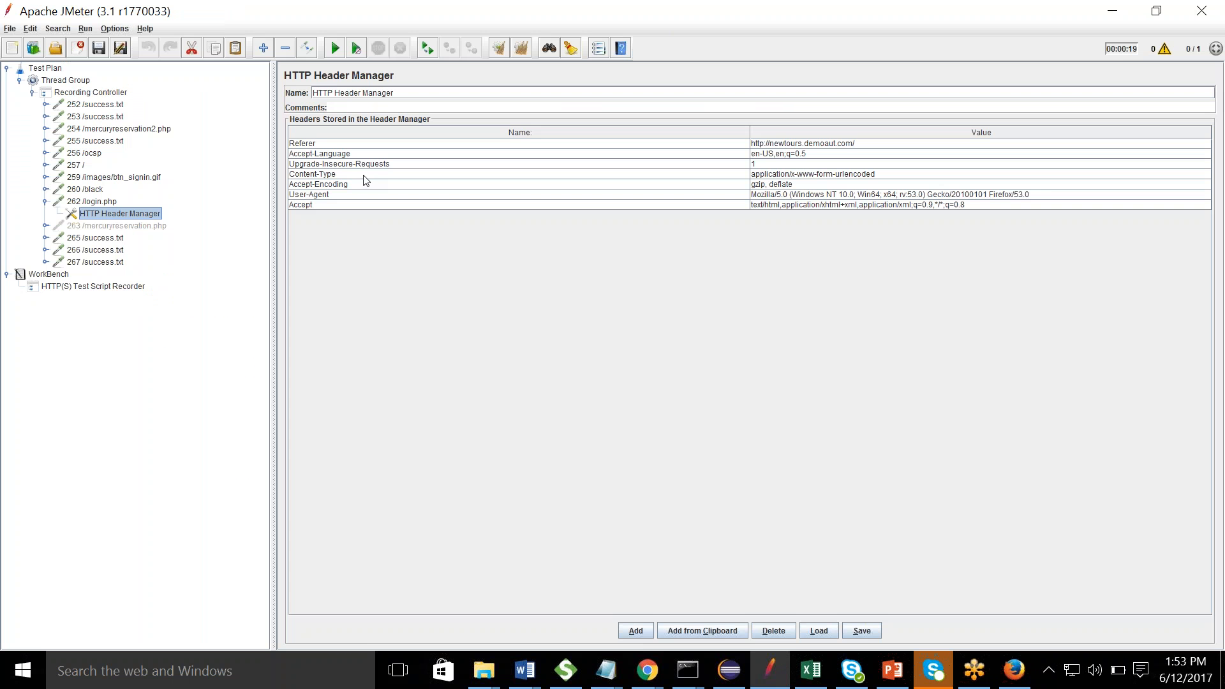
click(120, 288)
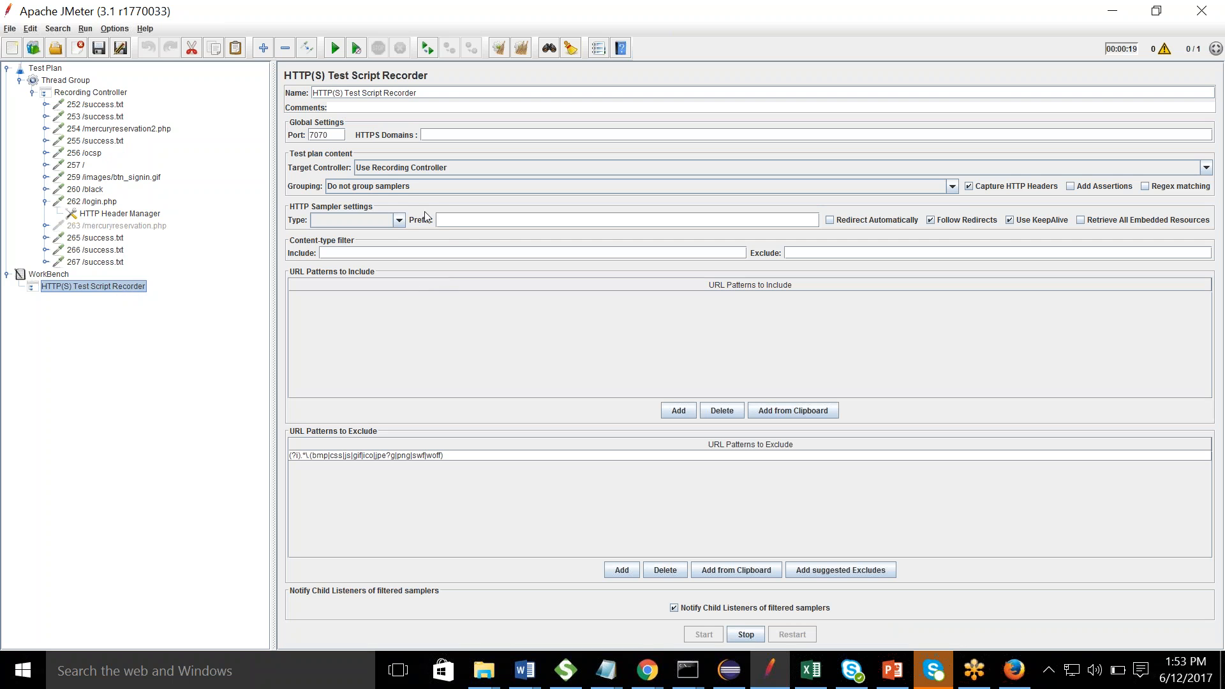
- Change the recorder's sampler grouping to 'Put each group in a new controller'
click(412, 189)
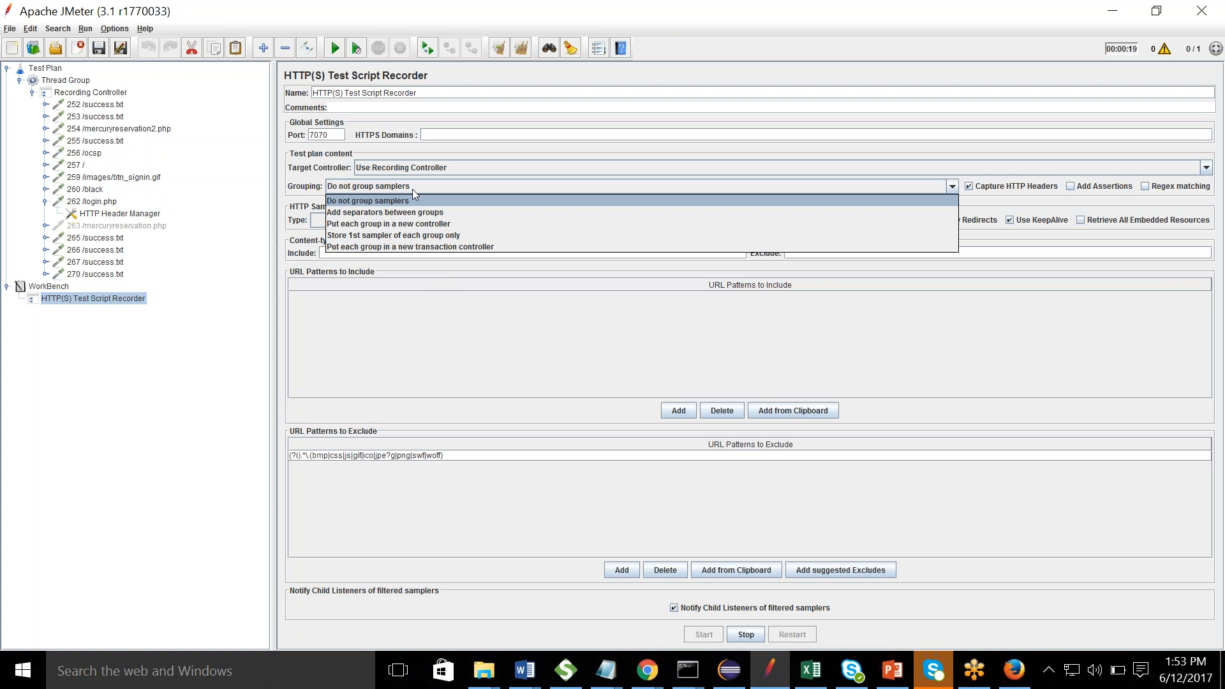
click(392, 224)
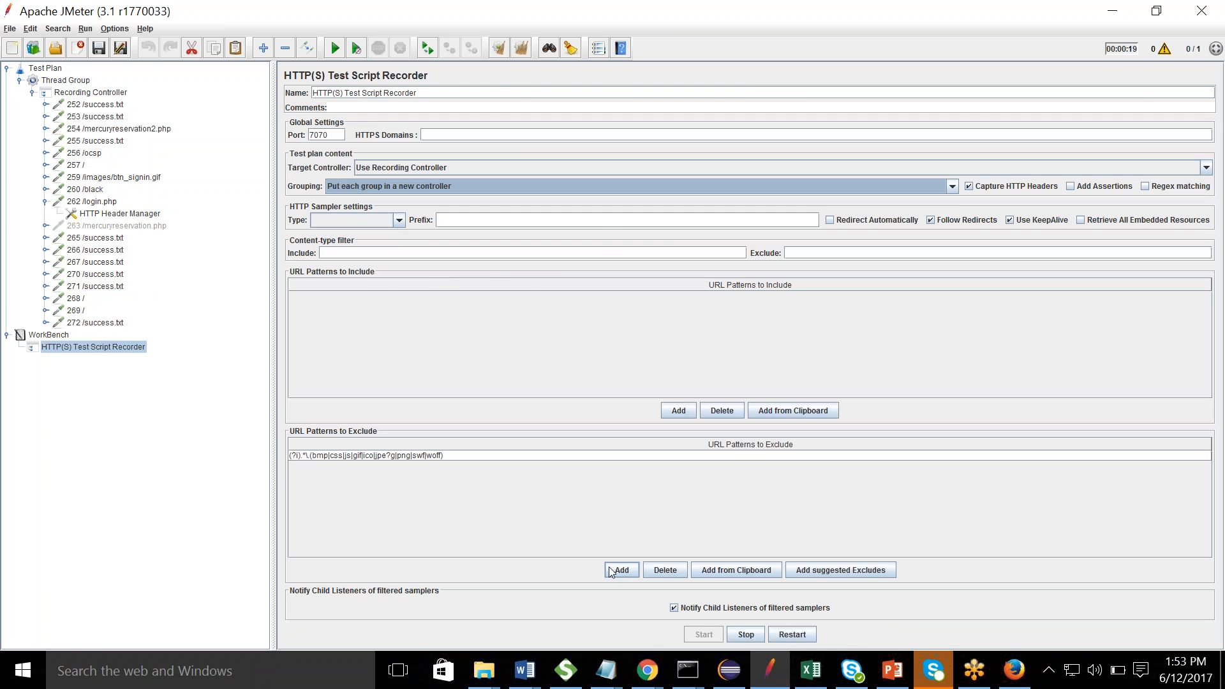
key(alt+Tab)
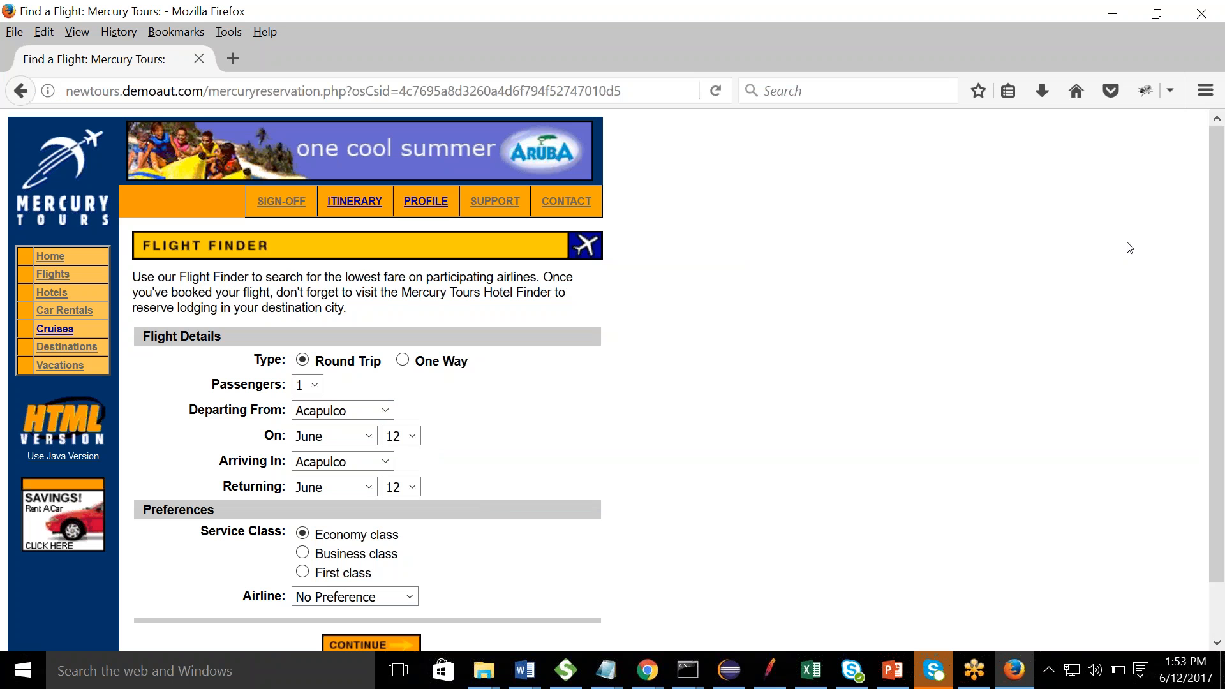
- Submit the flight search with Blue Skies Airlines as the preferred airline
drag(1218, 137, 1215, 233)
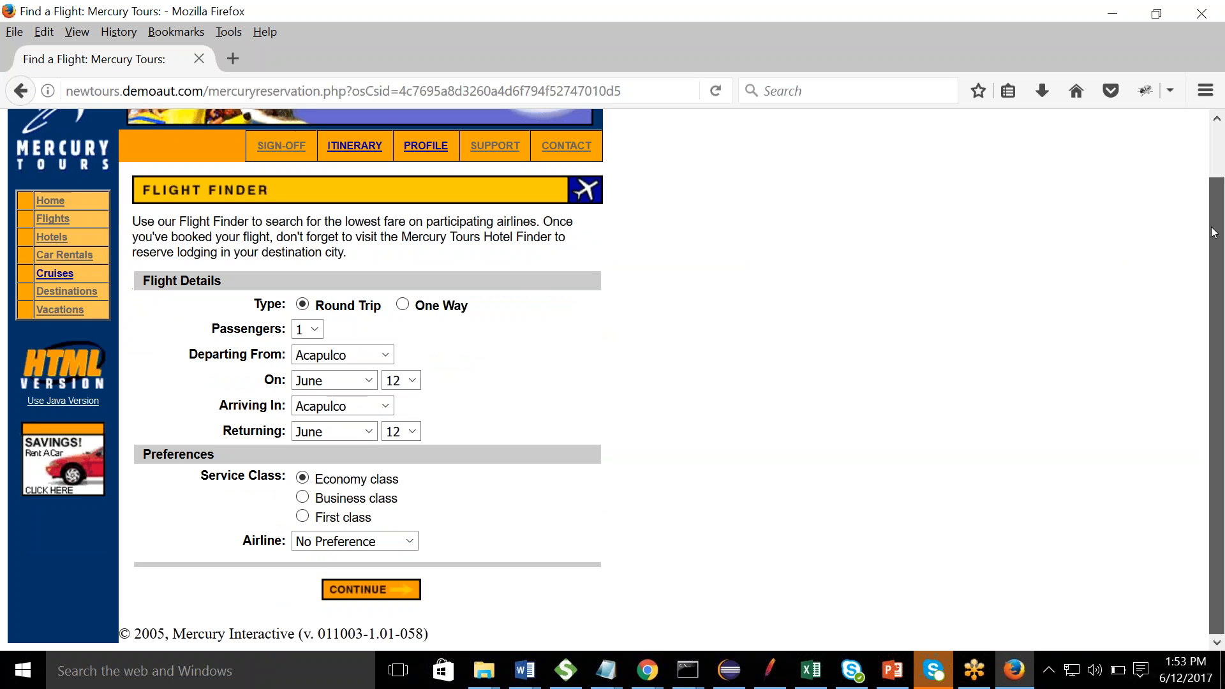
click(400, 541)
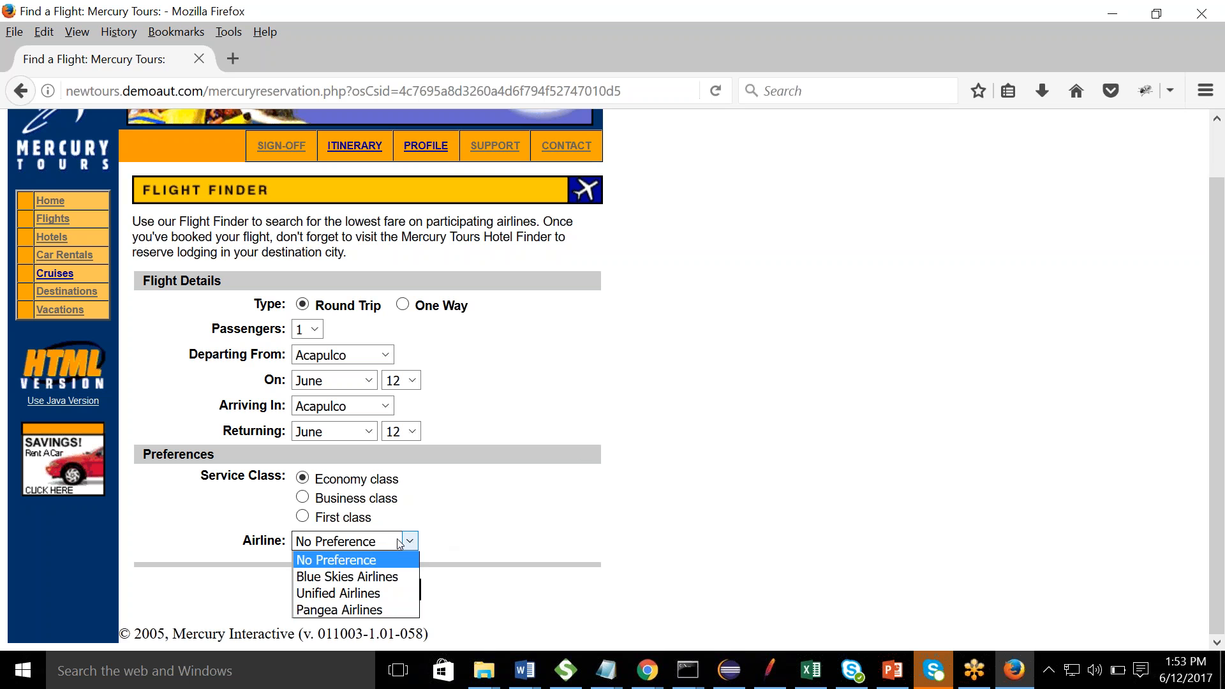
click(347, 576)
click(368, 592)
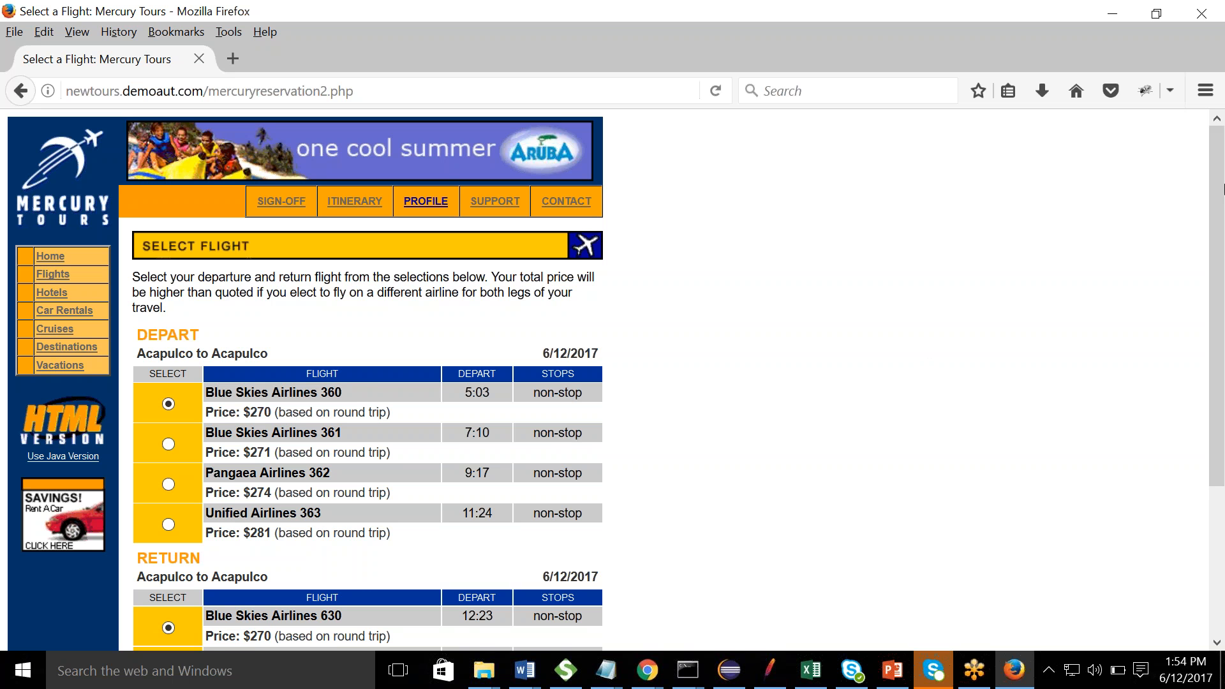
- Choose Blue Skies Airlines 631 as the return flight and continue
scroll(1216, 163, down, 5)
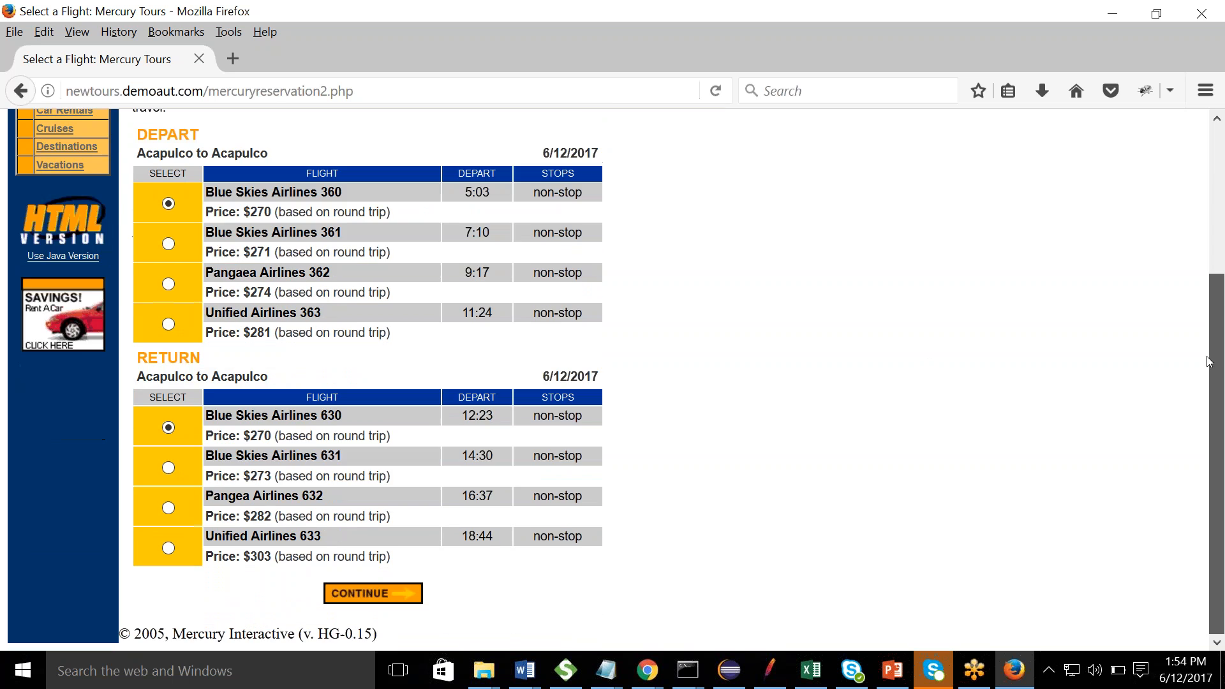
click(168, 468)
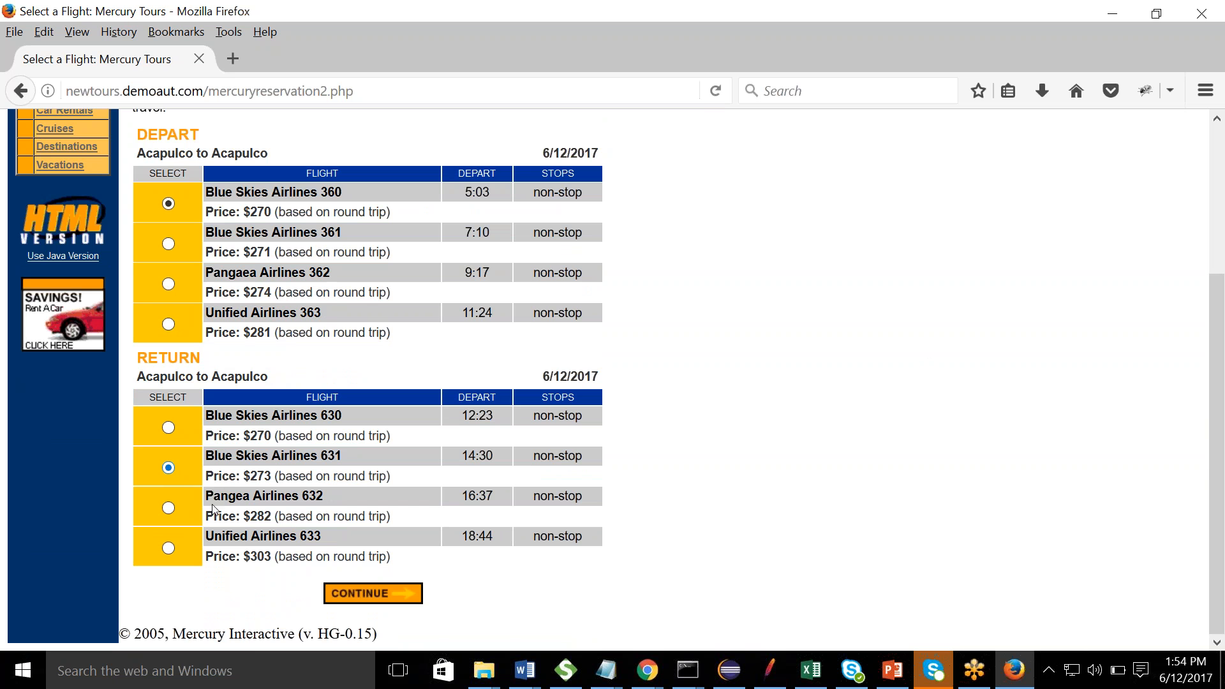
click(368, 594)
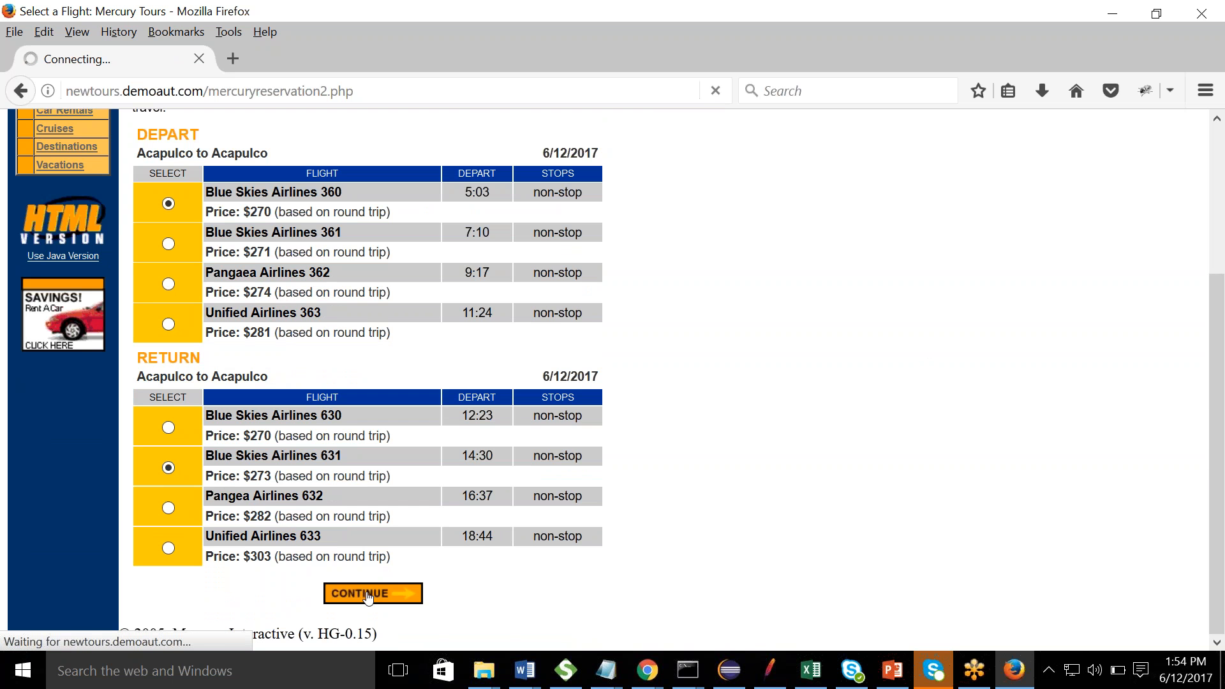
key(alt+Tab)
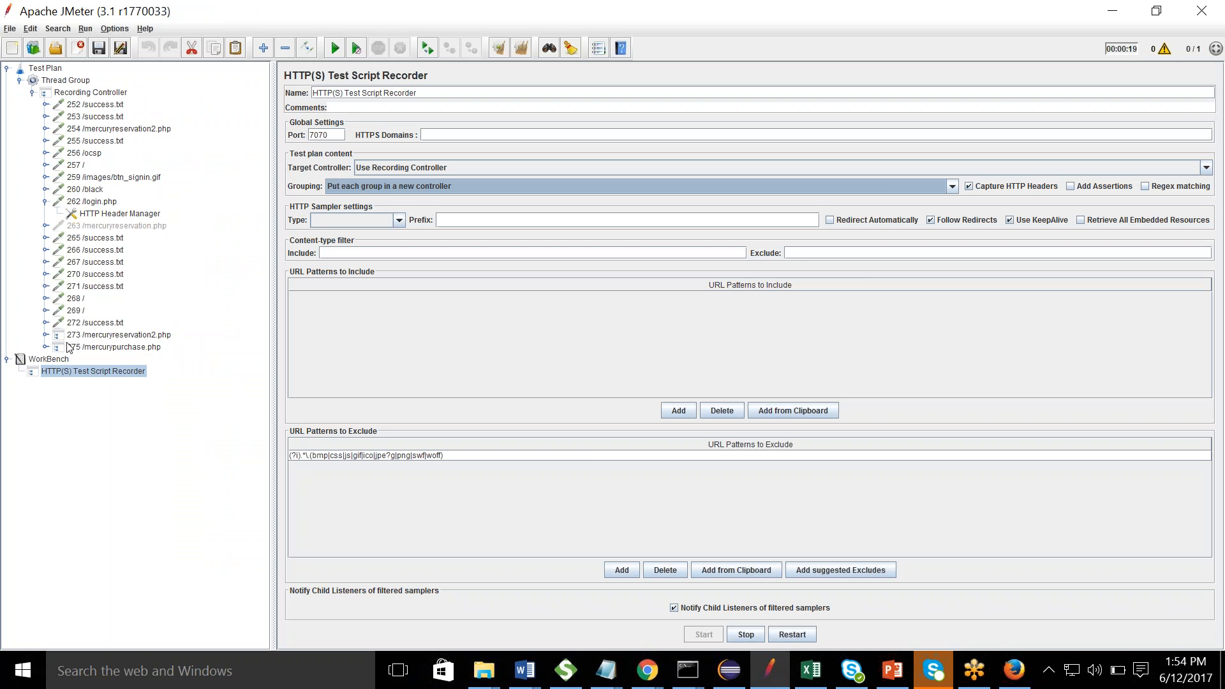
- Inspect the 273 /mercuryreservation2.php and 275 /mercurypurchase.php controllers, then view the recorder settings
click(45, 334)
click(45, 334)
click(93, 335)
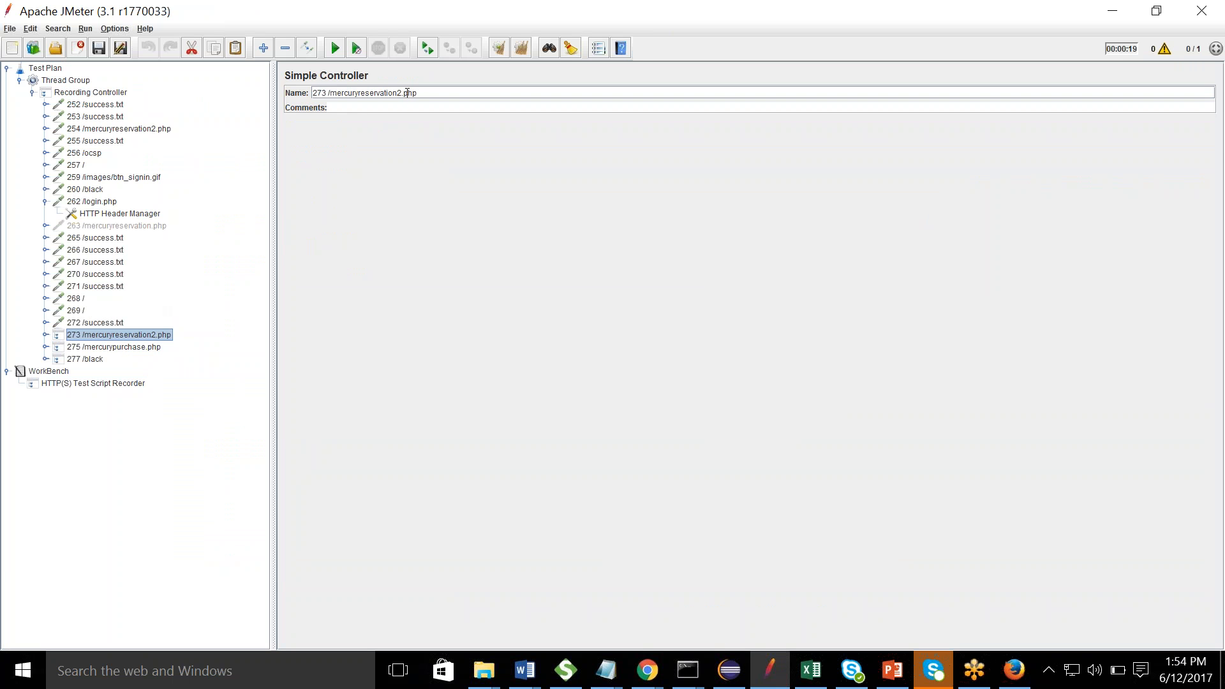
click(114, 348)
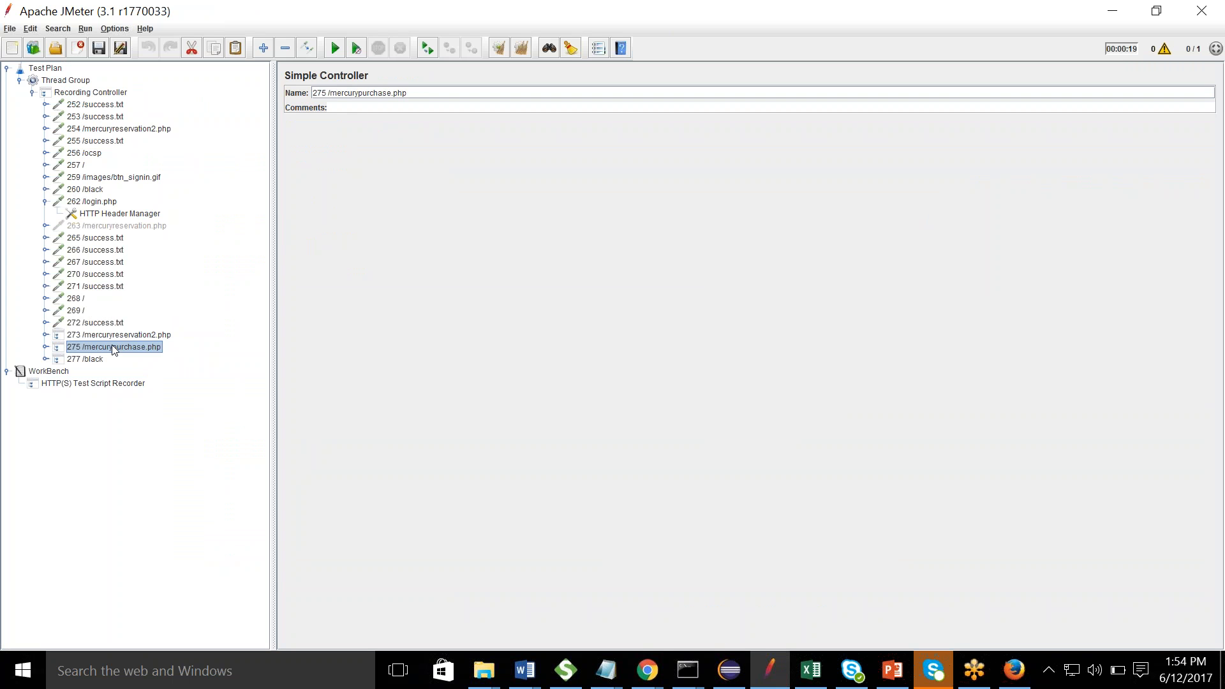
click(45, 346)
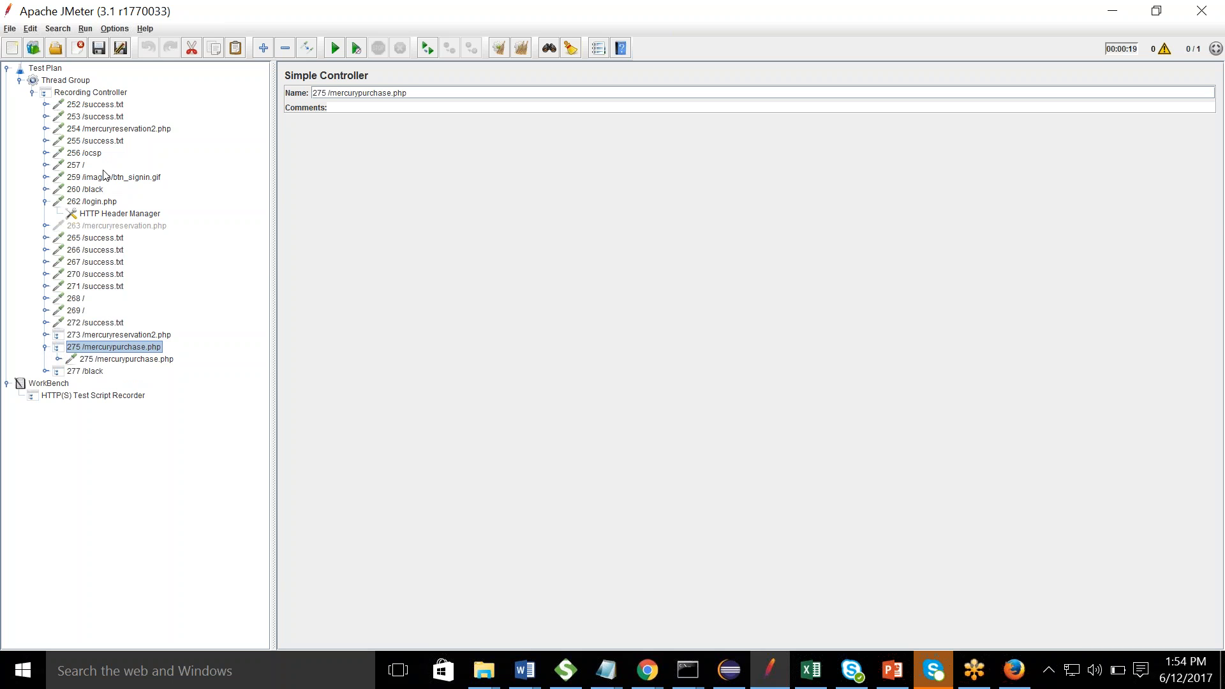
click(100, 396)
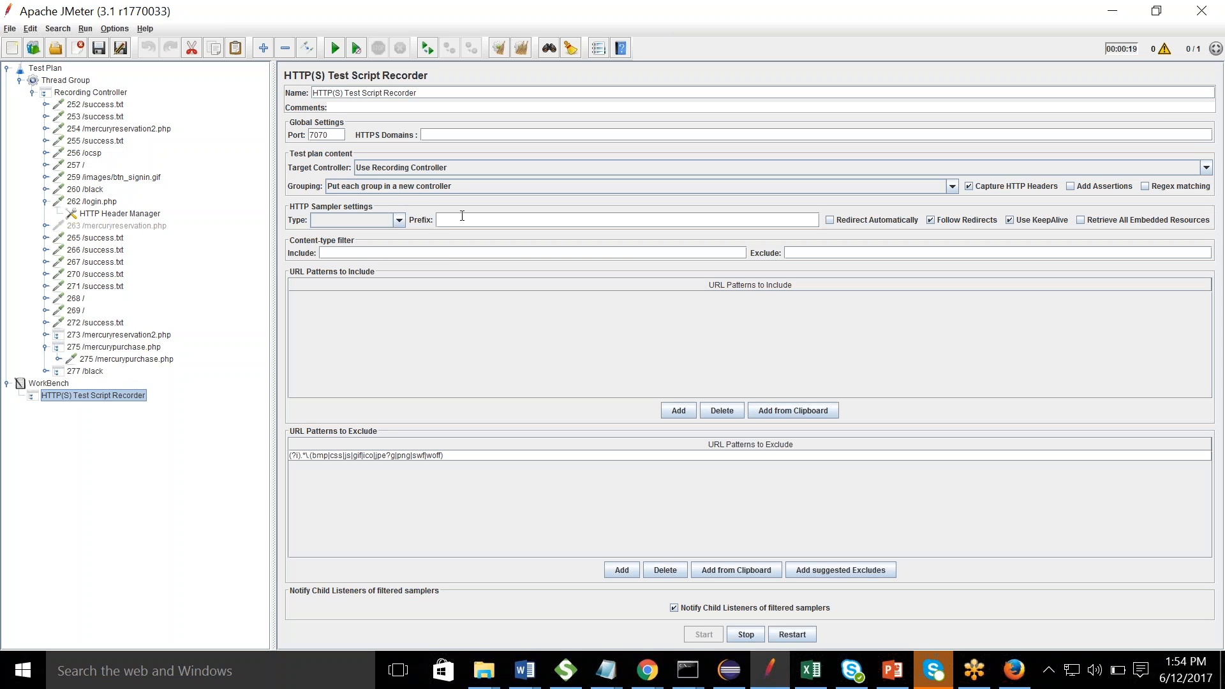
- Enter the passenger's first and last name on the Mercury Tours purchase form
key(alt+Tab)
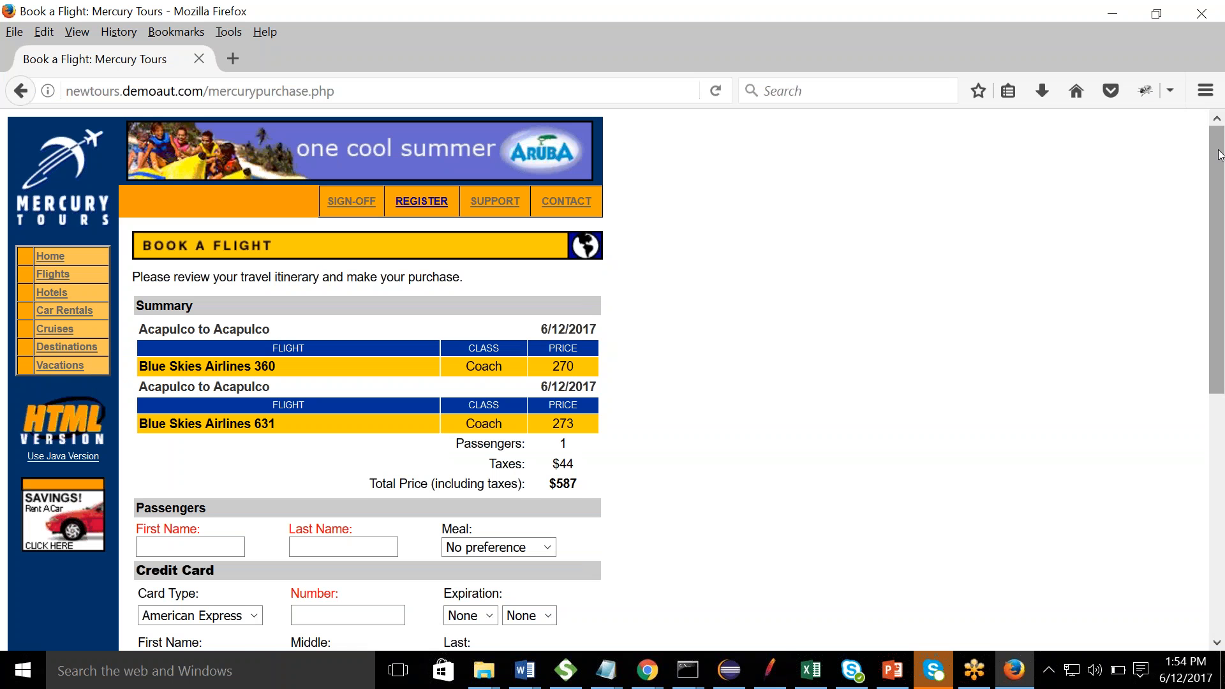
scroll(1219, 154, down, 3)
click(178, 378)
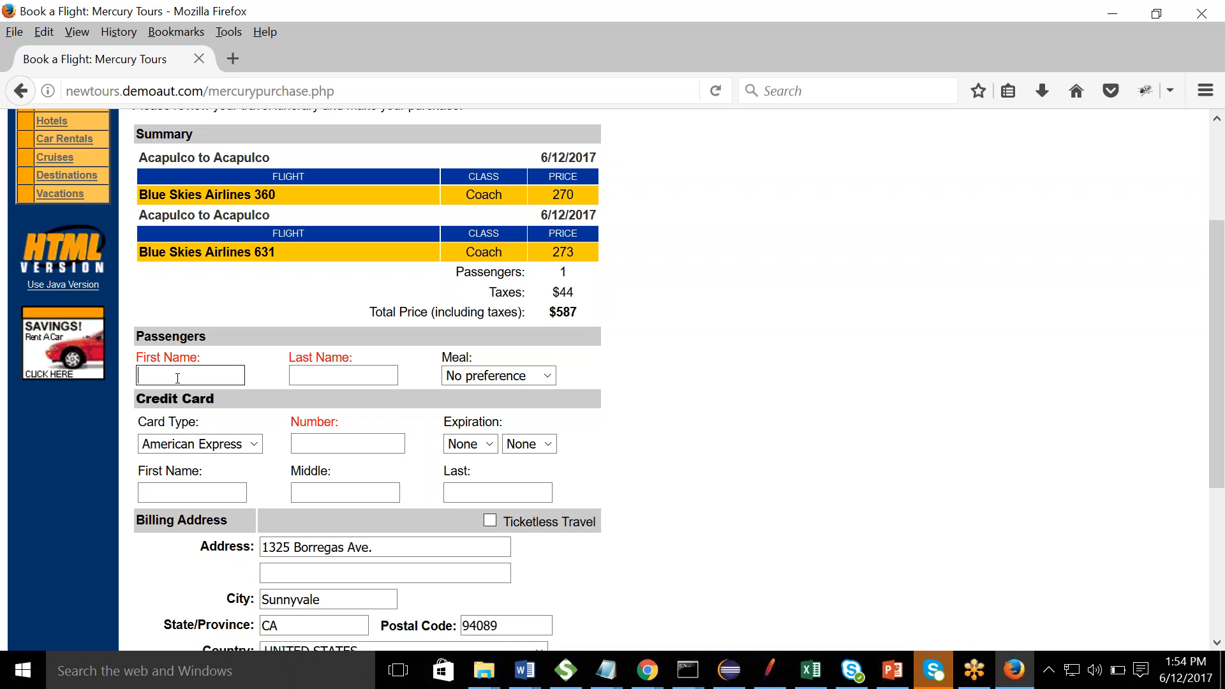
key(Tab)
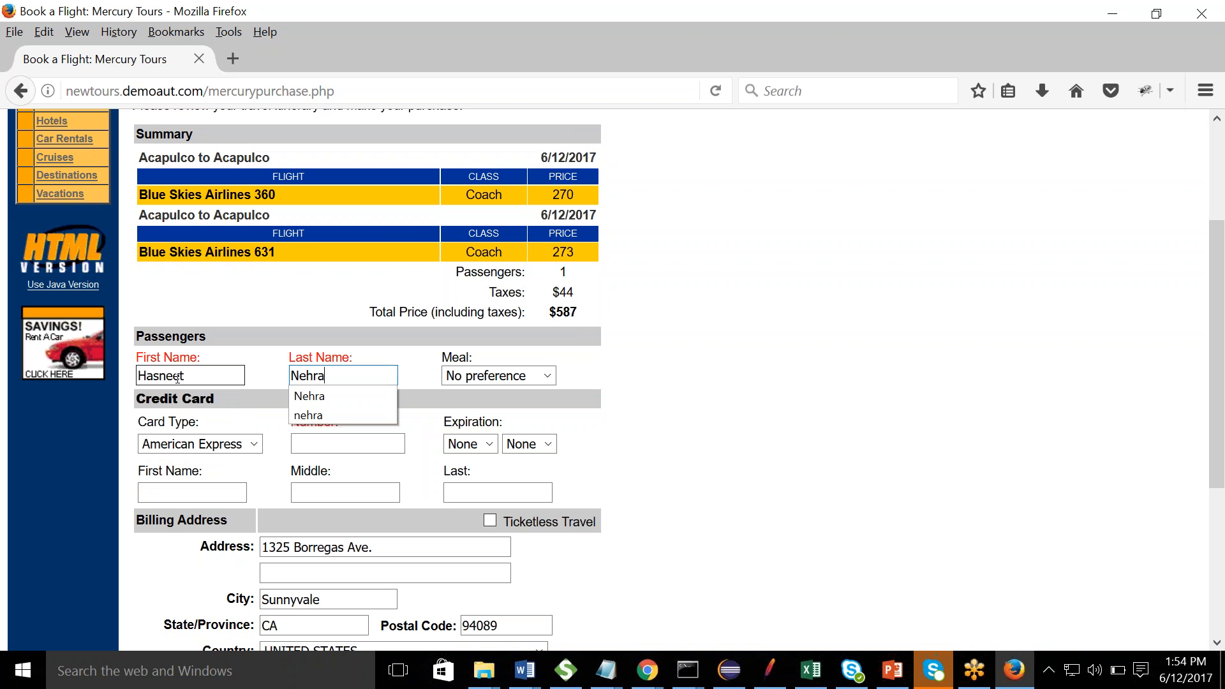
click(348, 397)
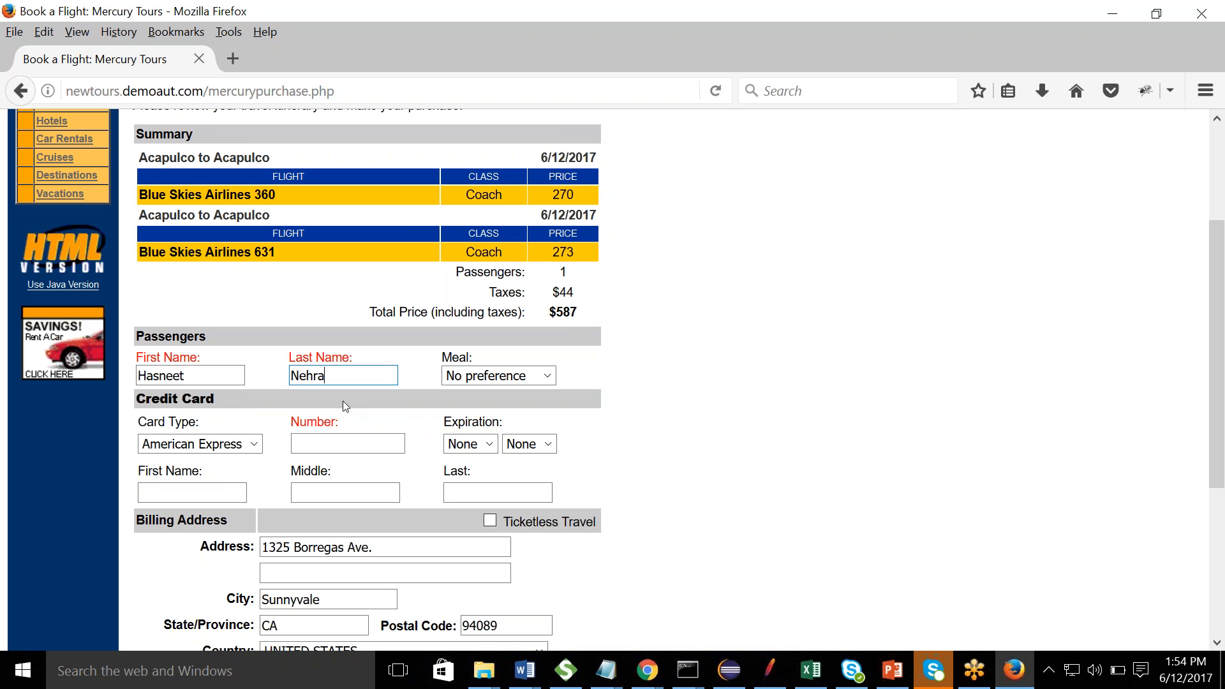
- Enter the credit card number and submit the secure purchase
click(339, 436)
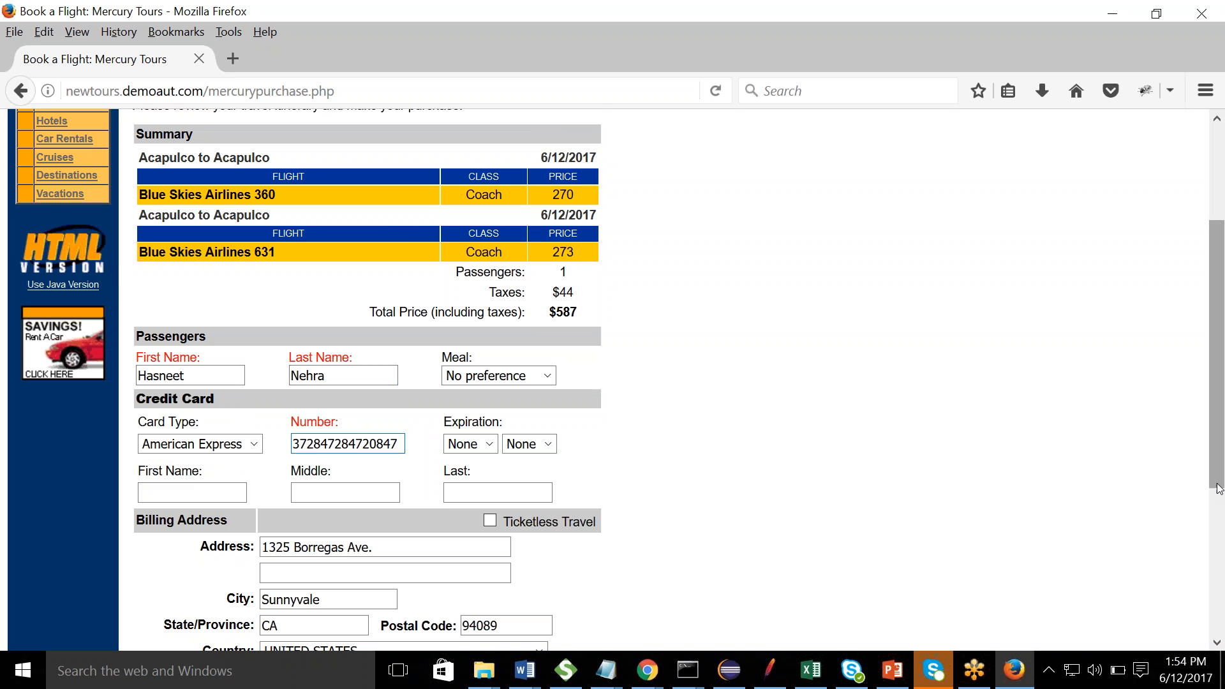
scroll(1215, 494, down, 3)
scroll(1219, 513, down, 3)
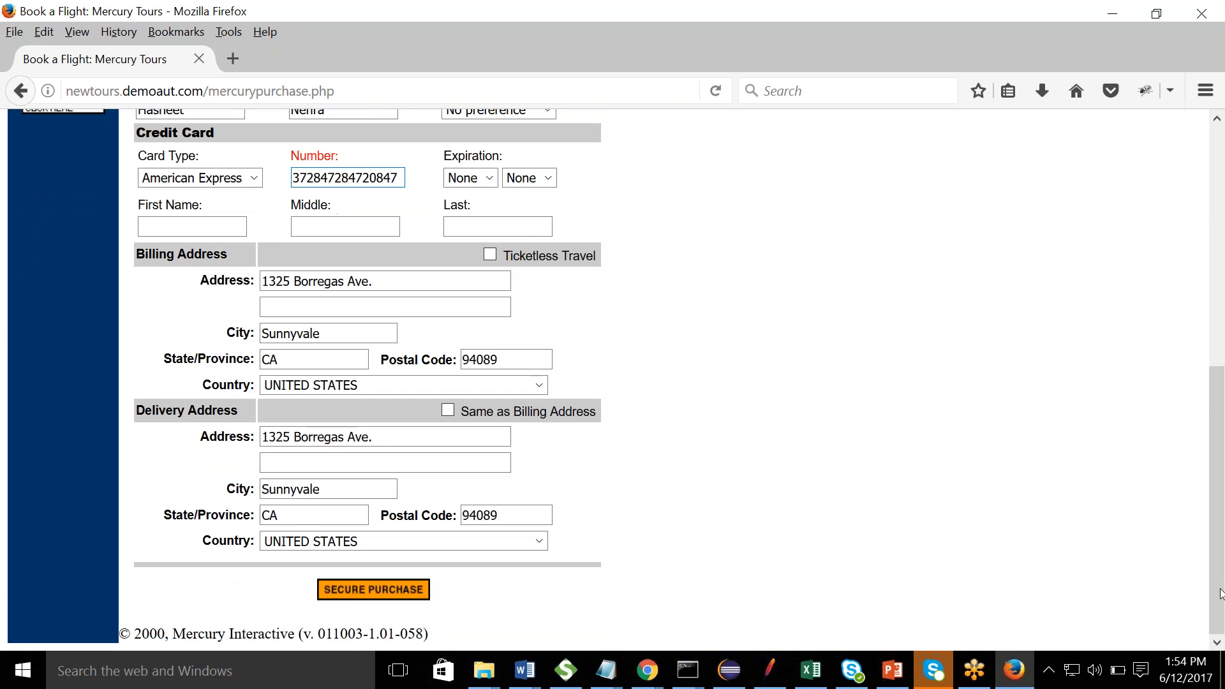
click(344, 595)
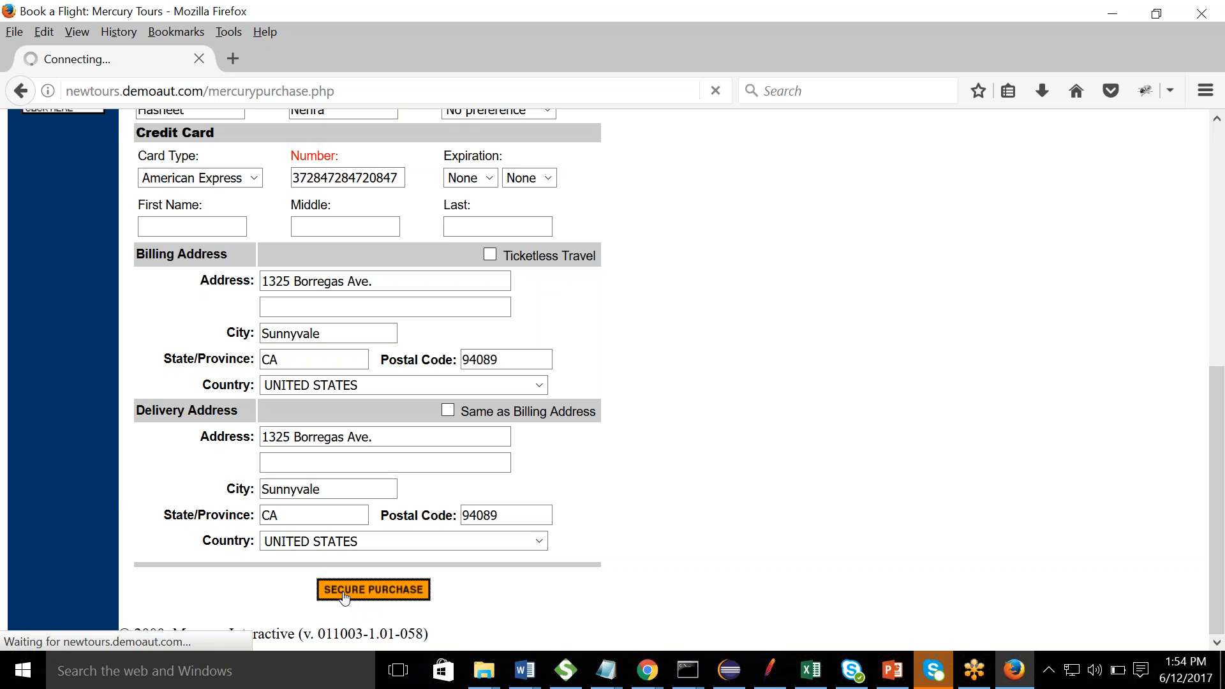
key(alt+Tab)
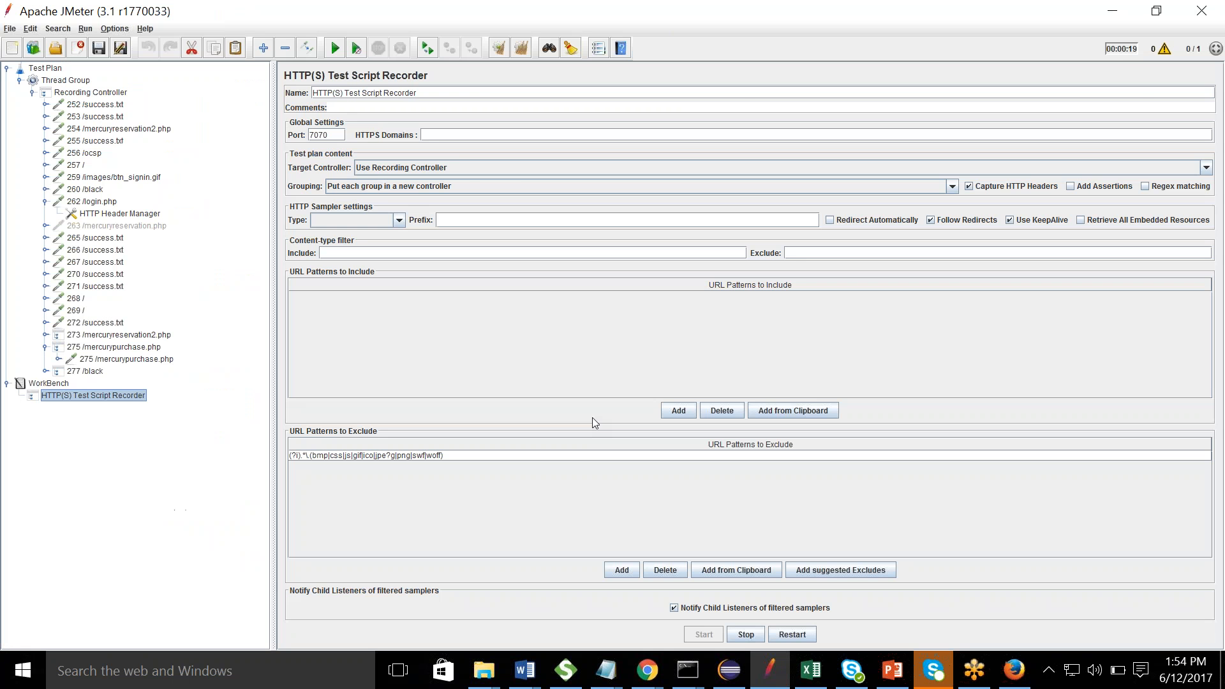
- Inspect the 278 /mercurypurchase2.php controller and its header manager
key(alt+Tab)
key(alt+Tab)
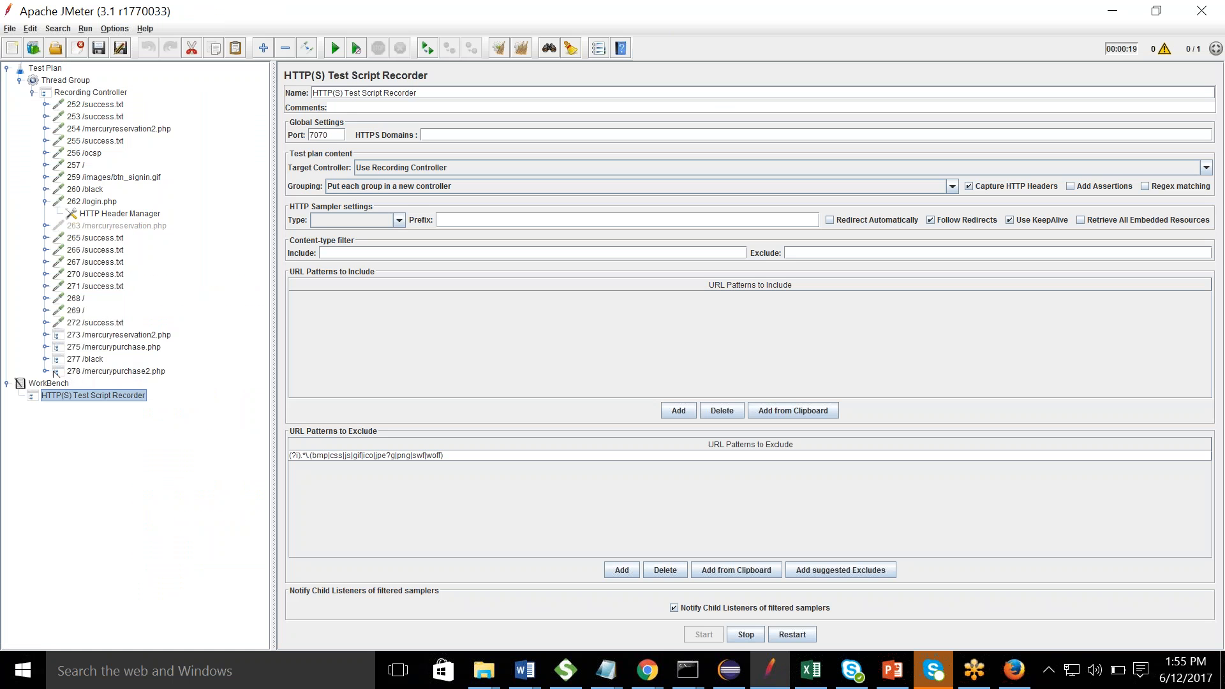
click(46, 371)
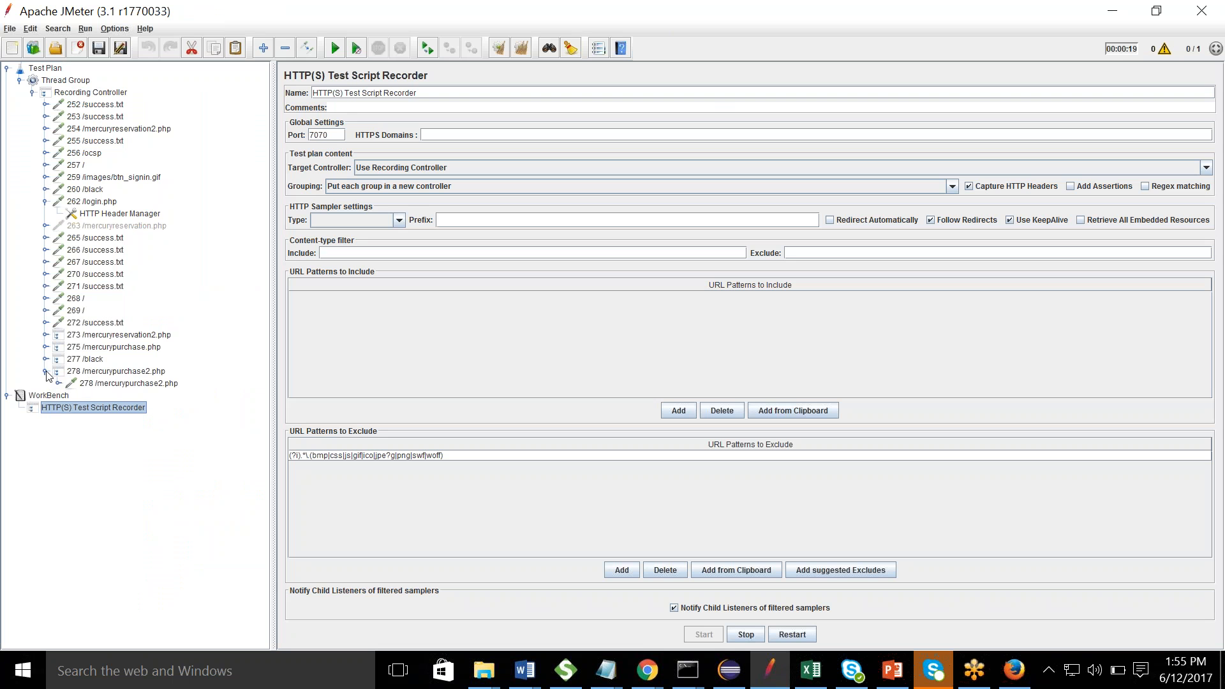
click(139, 372)
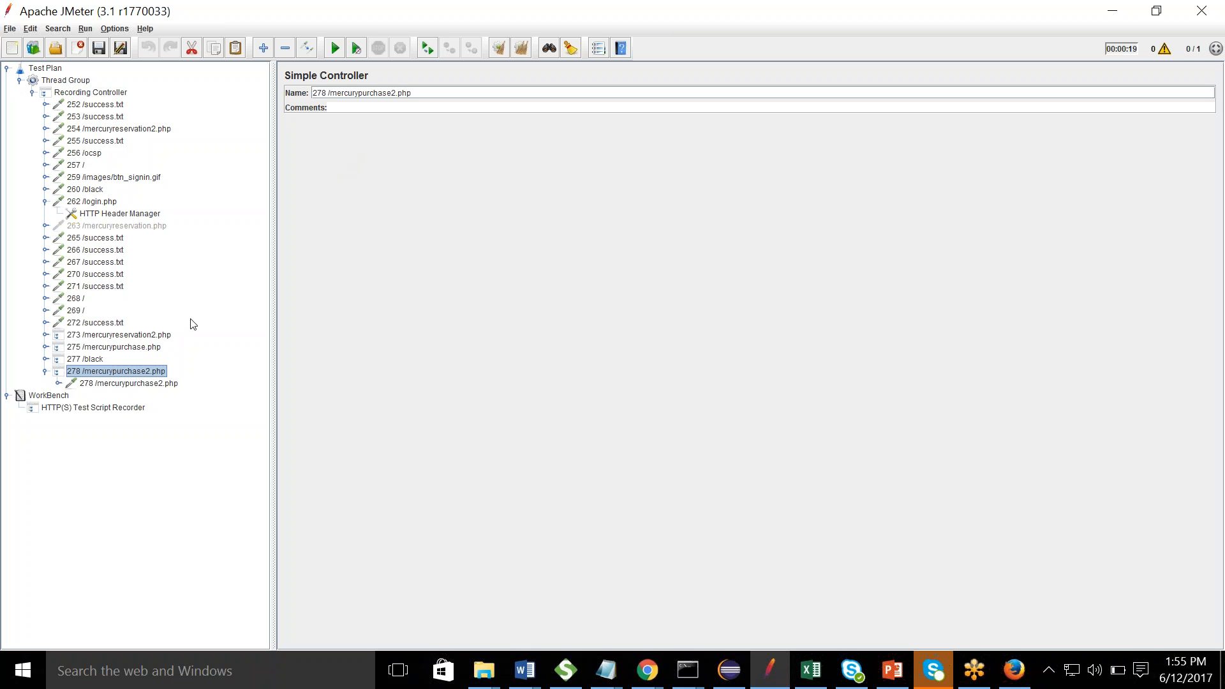
click(58, 384)
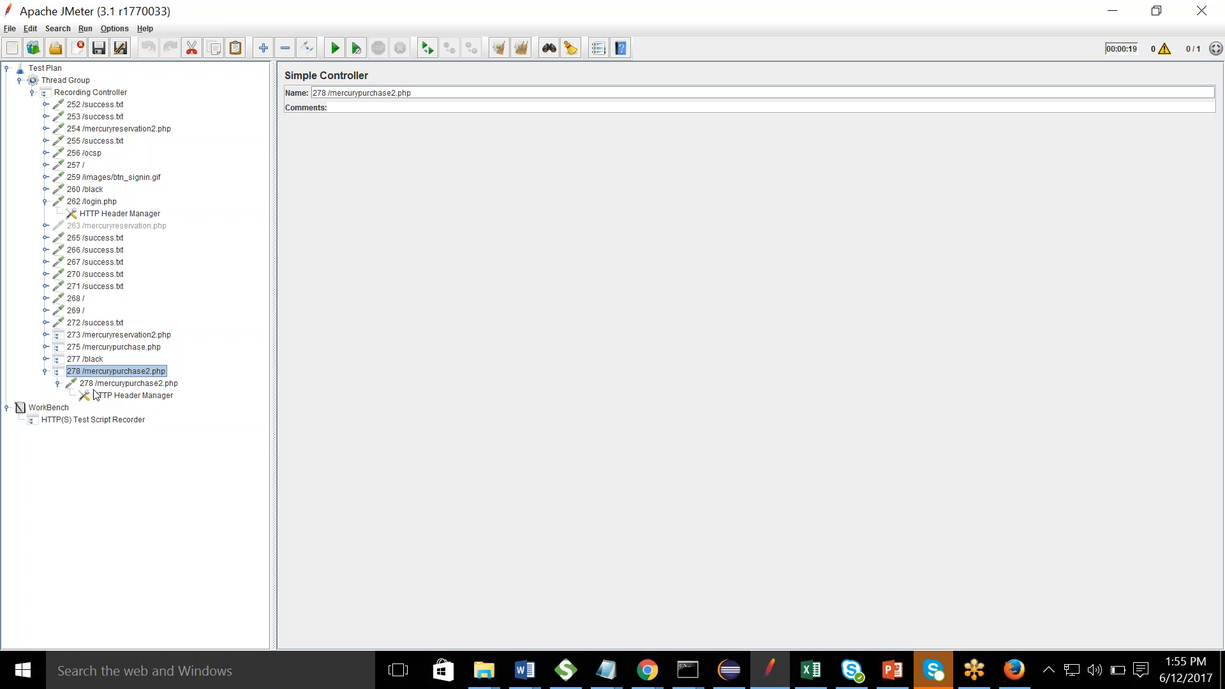
click(46, 372)
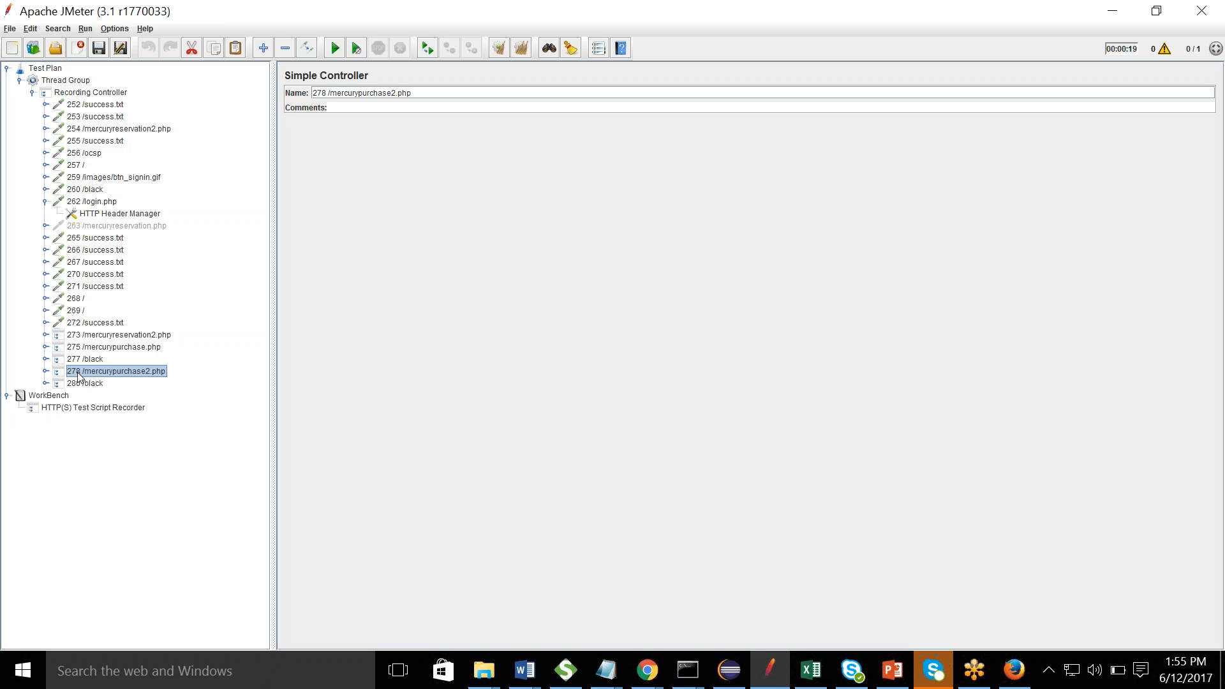
- Sign off from Mercury Tours and recheck the 278 group in JMeter
key(alt+Tab)
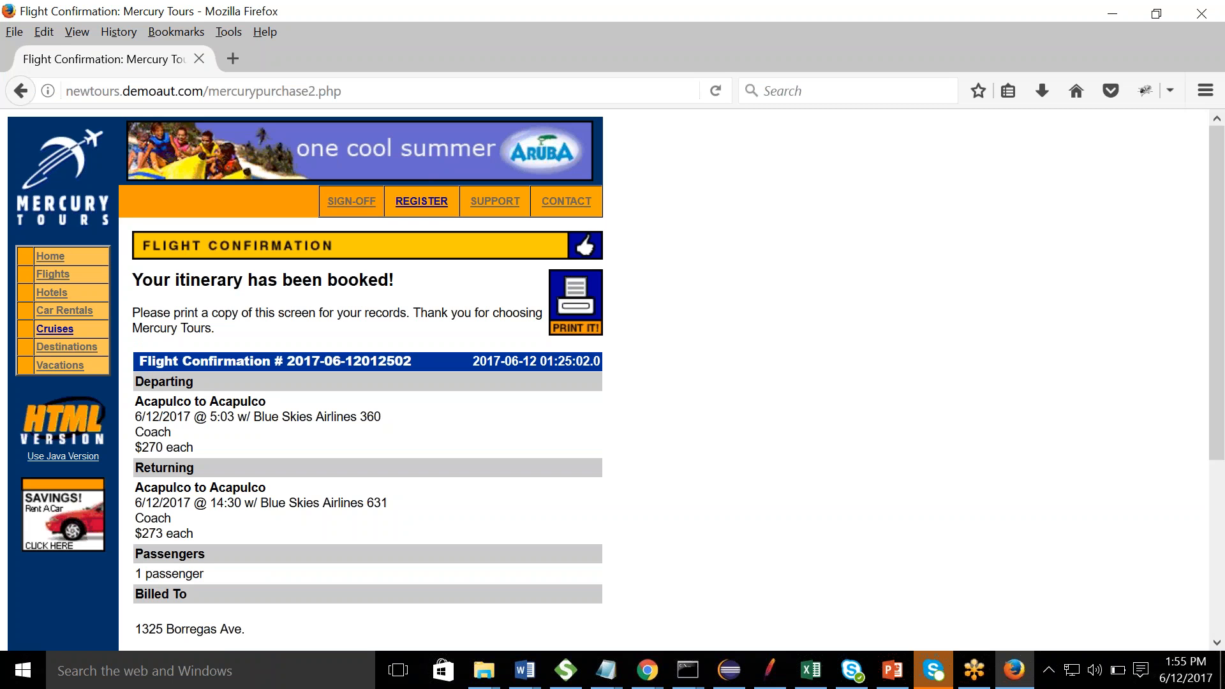
click(355, 201)
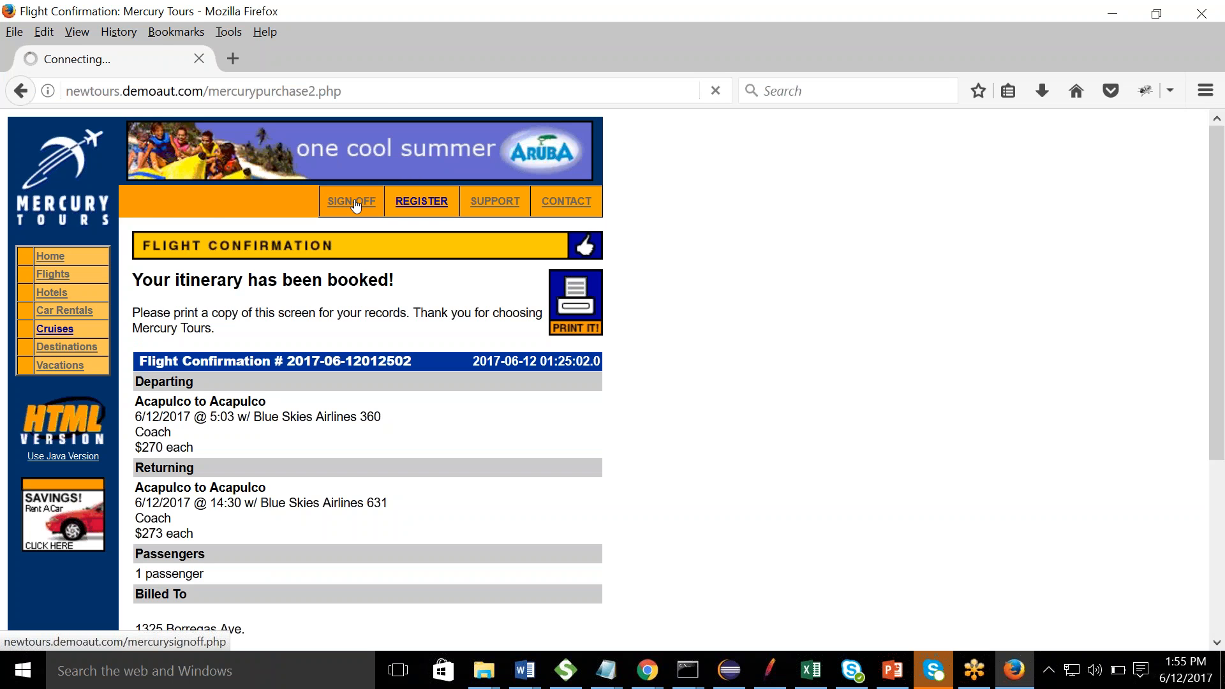
key(alt+Tab)
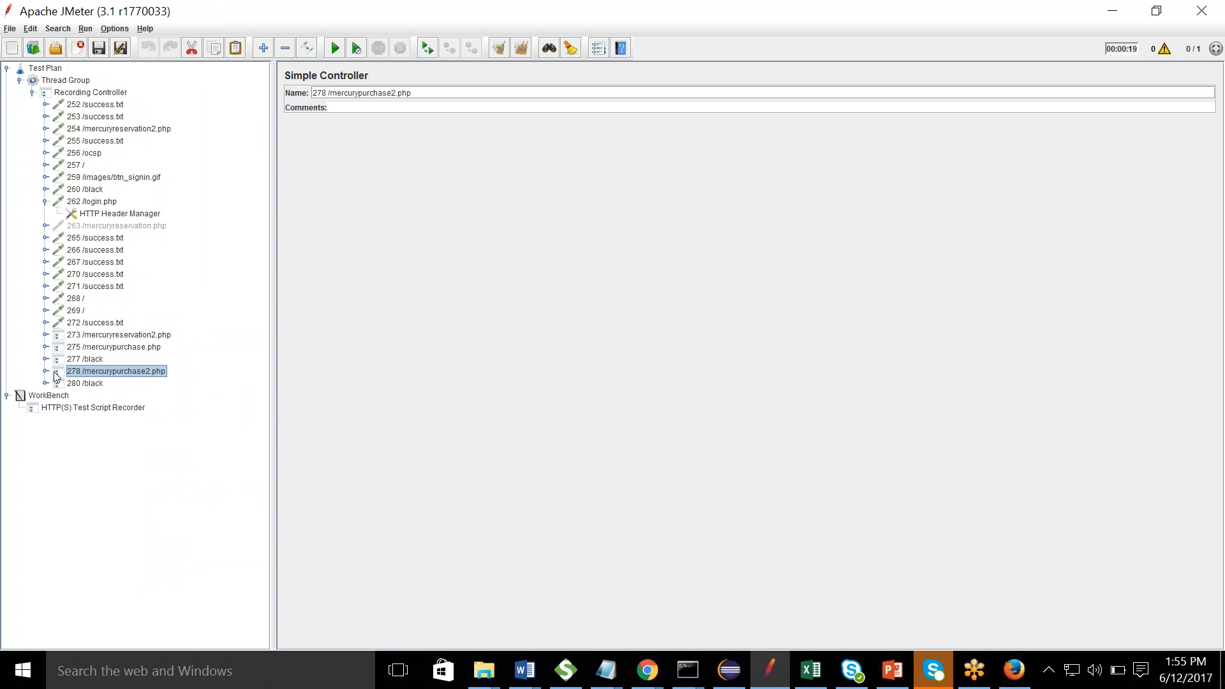
click(44, 371)
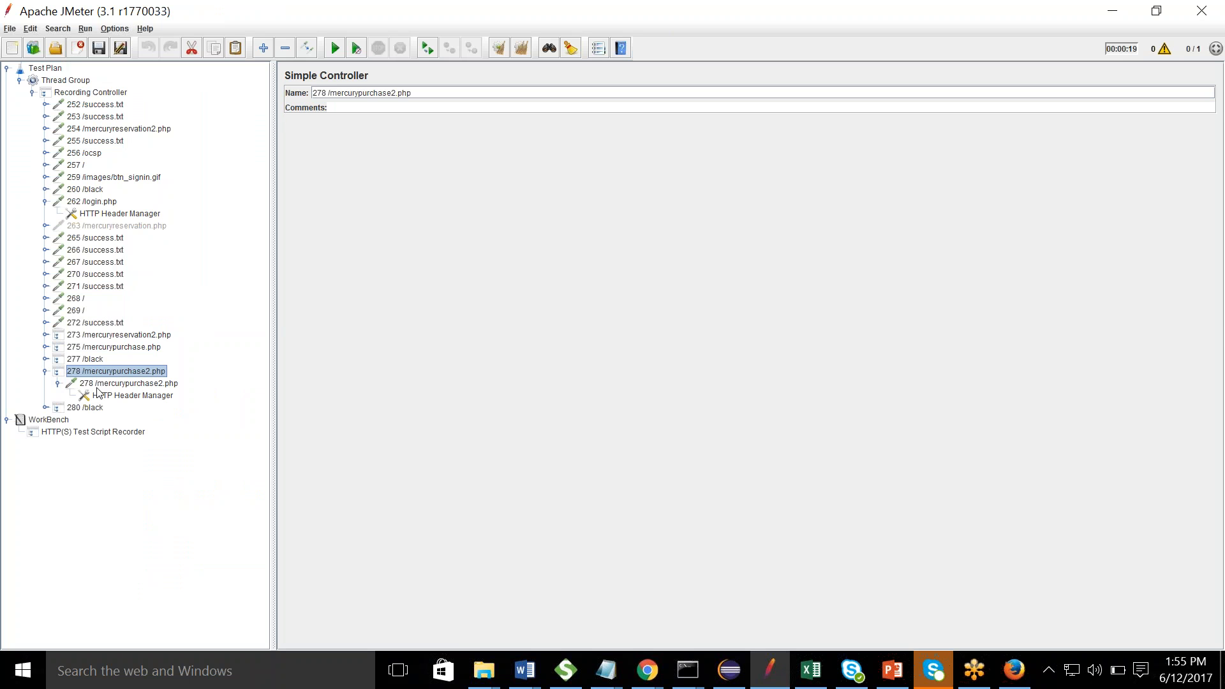
click(46, 372)
- Show the recorder settings while the sign-on page loads in the browser
key(alt+Tab)
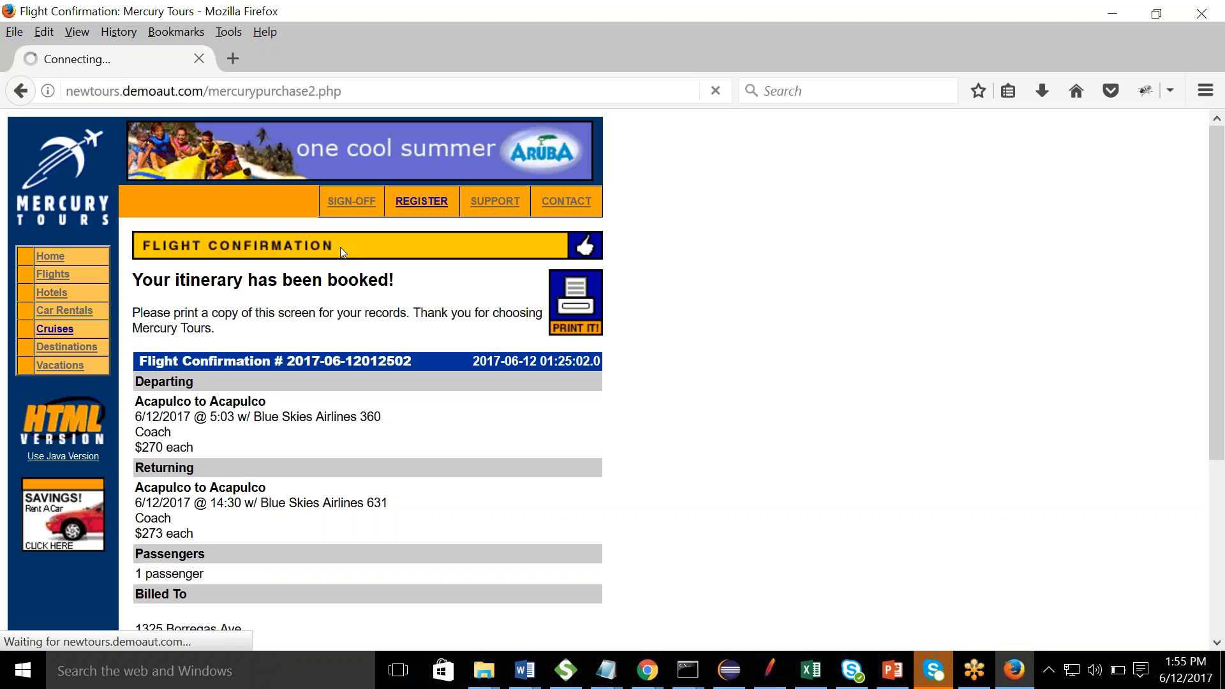
key(alt+Tab)
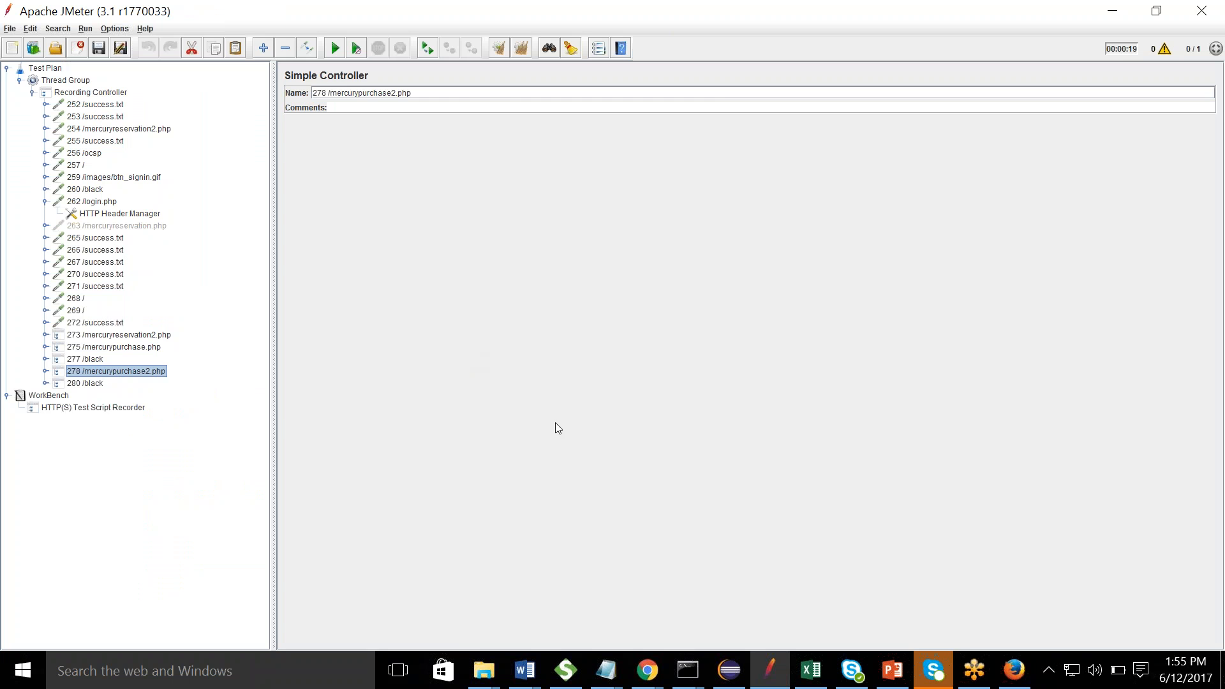
click(94, 407)
key(alt+Tab)
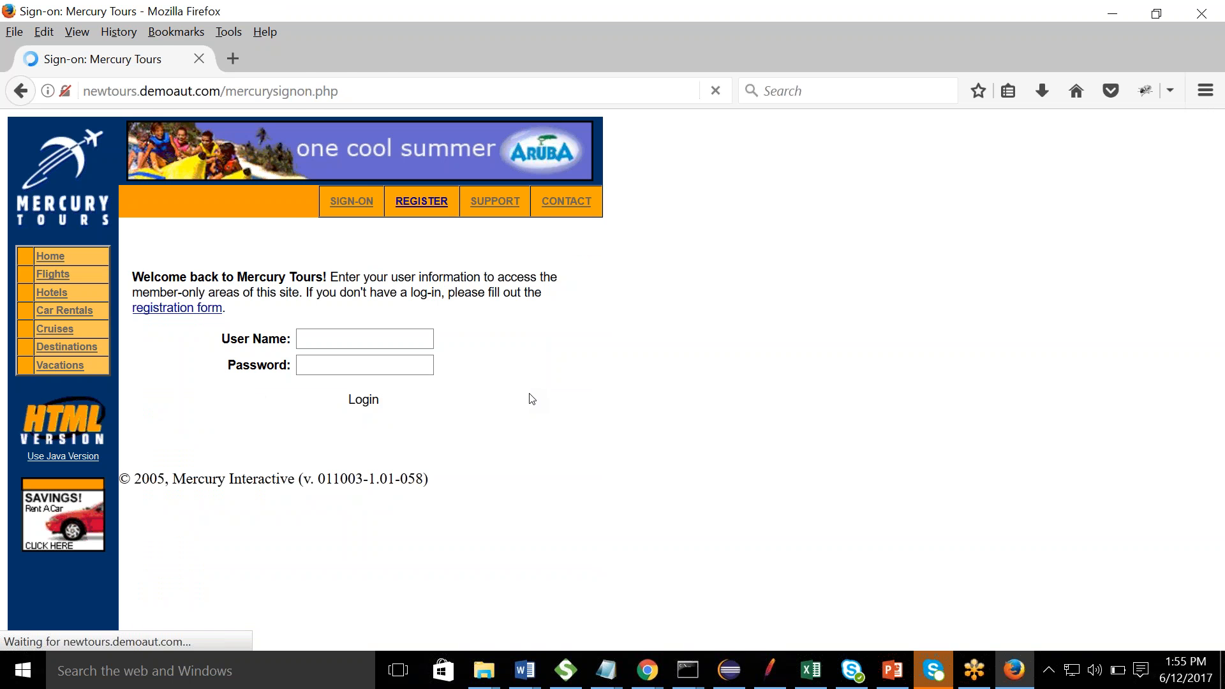
key(alt+Tab)
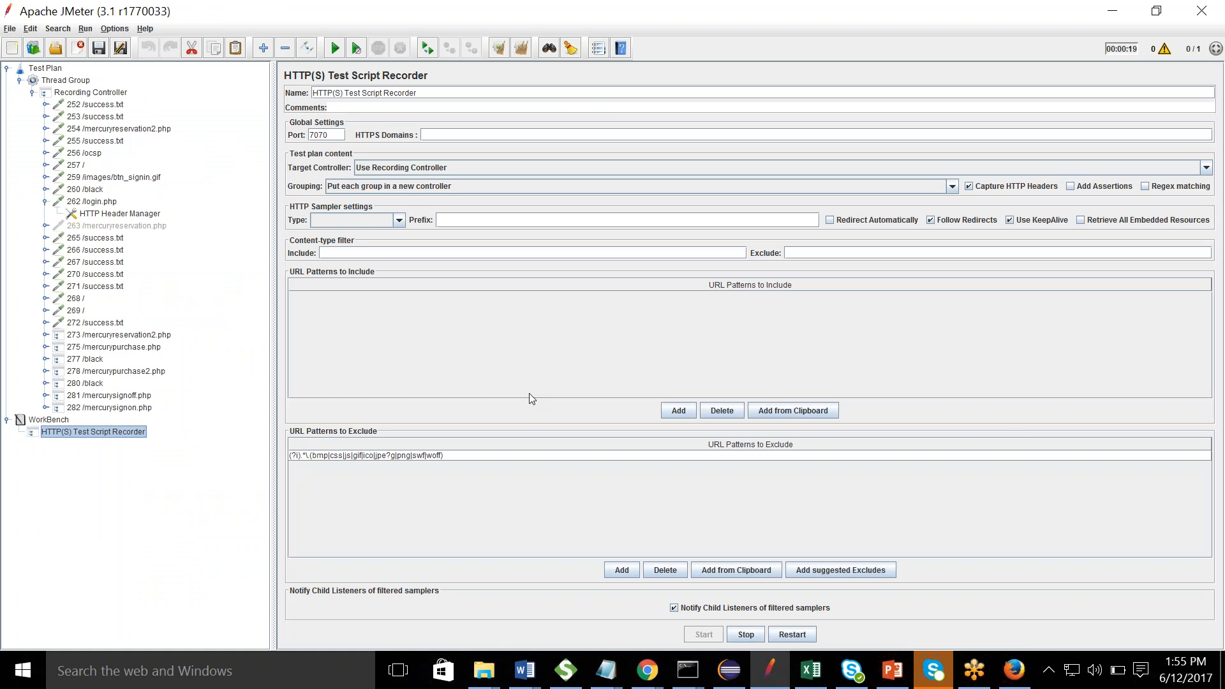
- Stop recording and set grouping to 'Put each group in a new transaction controller'
click(748, 636)
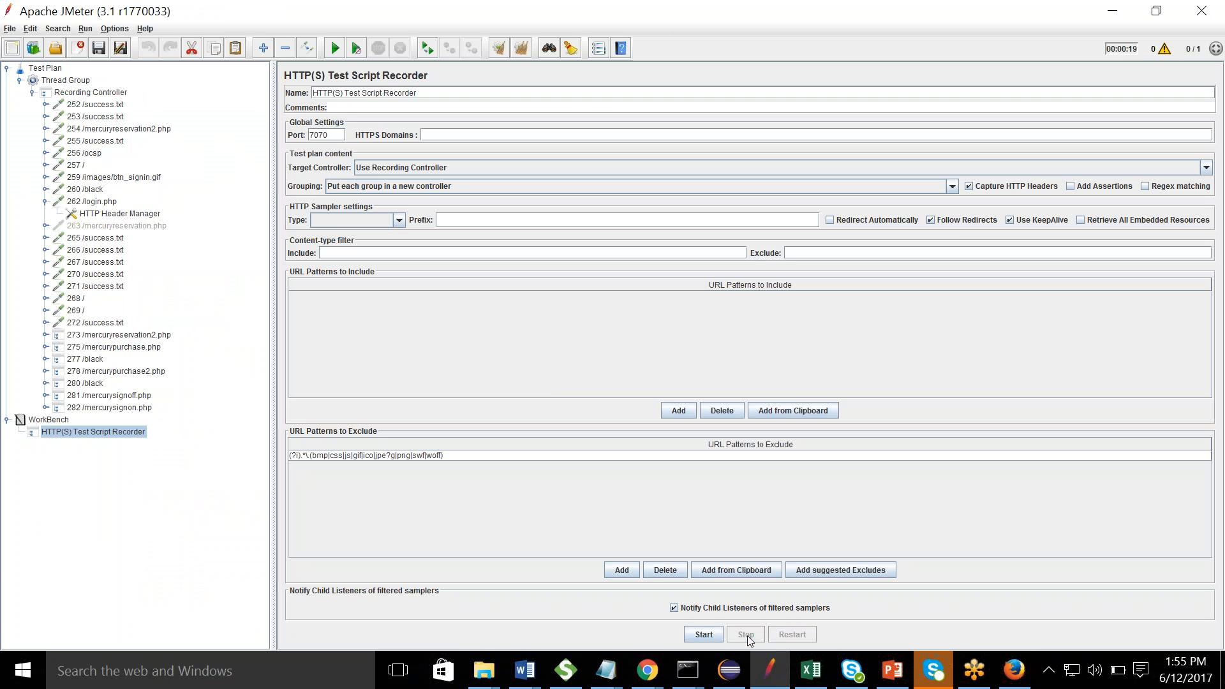
click(476, 188)
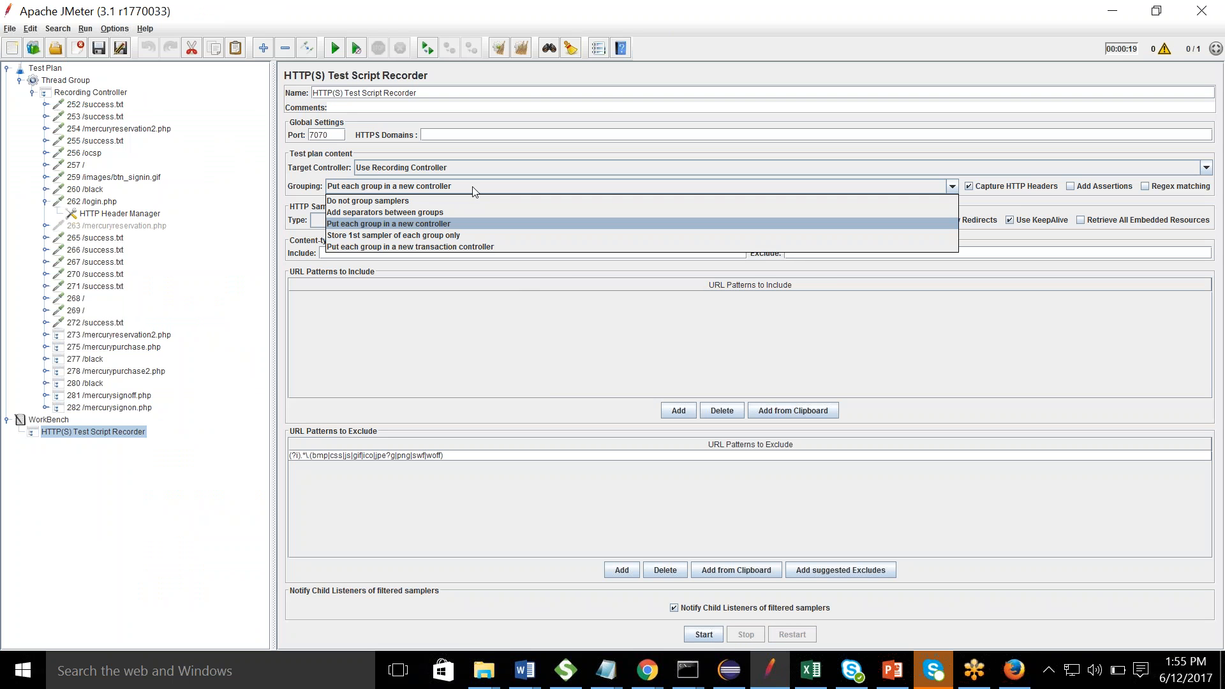
click(421, 248)
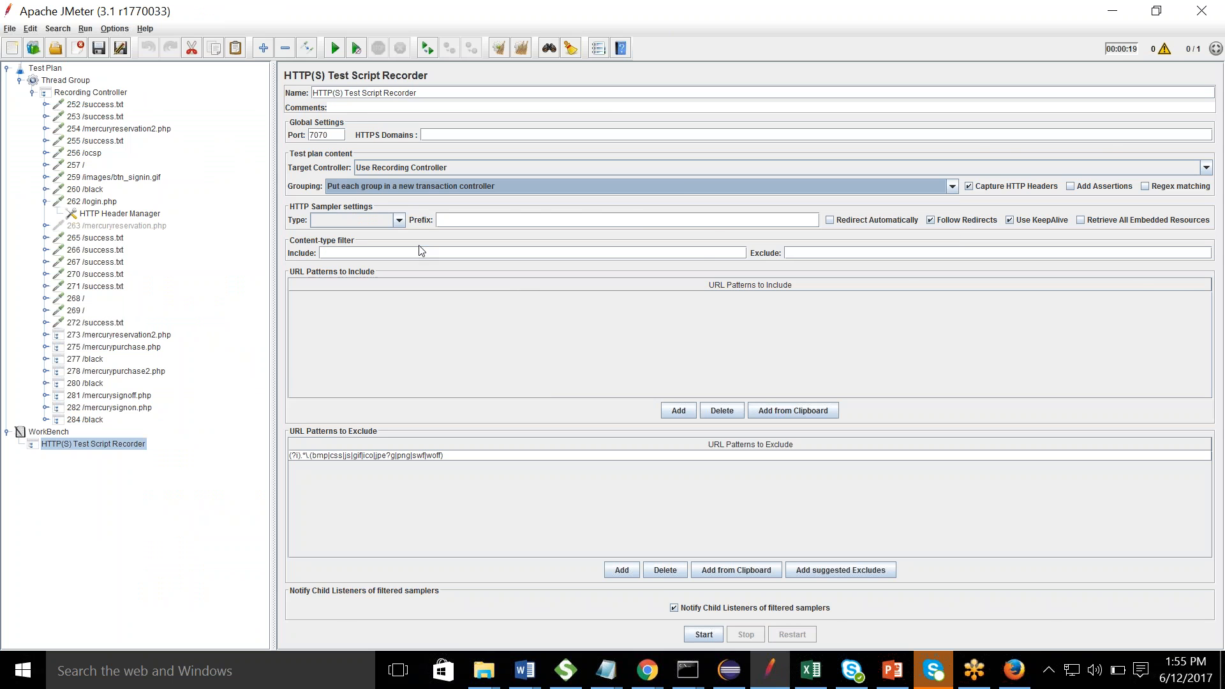
- Remove all recorded samplers from 252 /success.txt through 284 /black, then view recorder settings
click(91, 104)
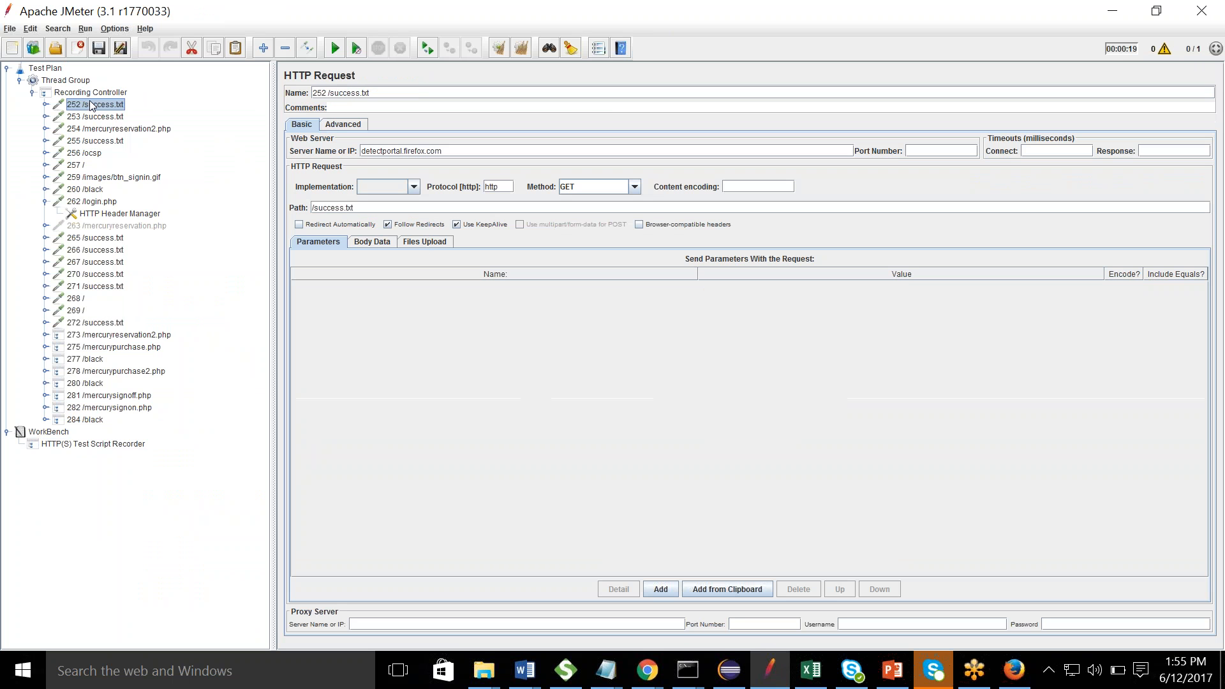
shift+click(88, 420)
right_click(87, 420)
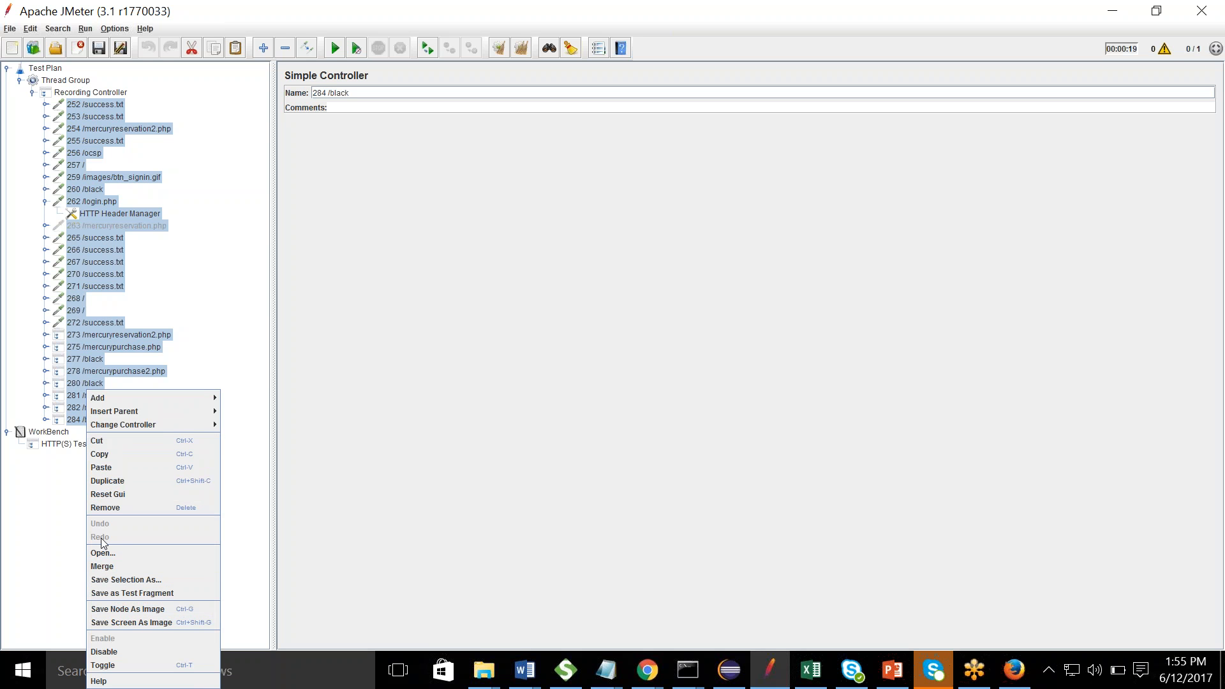
click(105, 507)
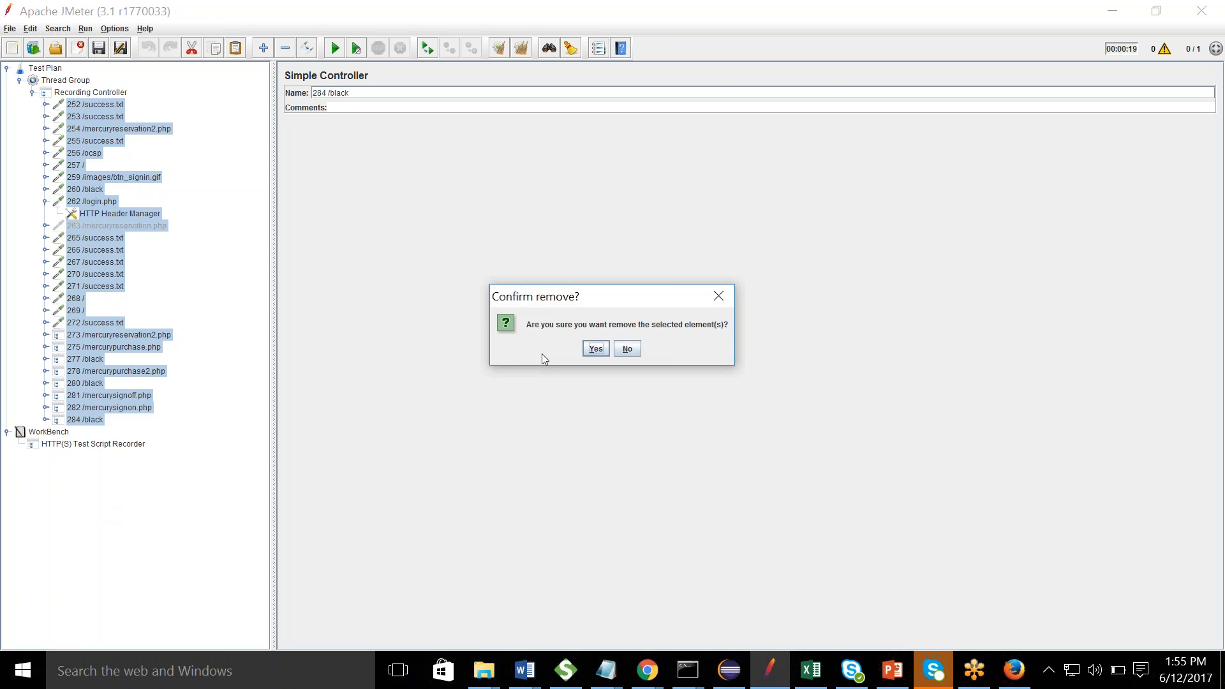
click(595, 349)
click(99, 119)
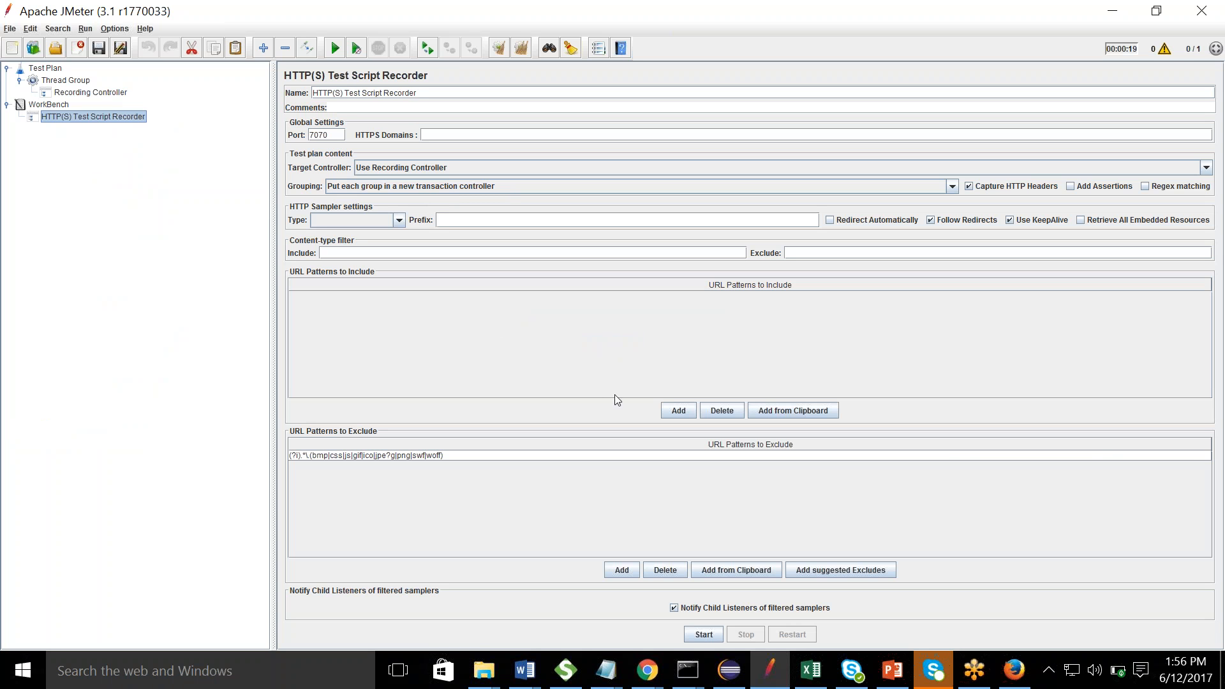
click(1203, 442)
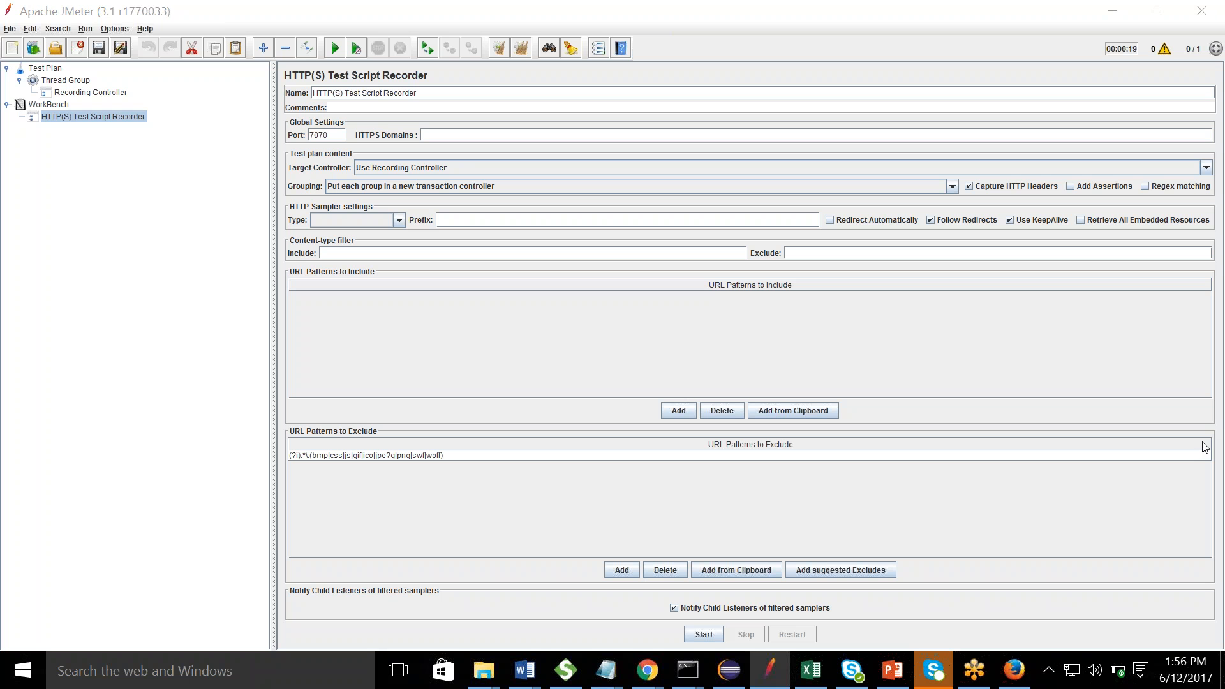
- Set the recorder grouping to 'Put each group in a new transaction controller'
click(1075, 526)
click(1021, 553)
click(477, 318)
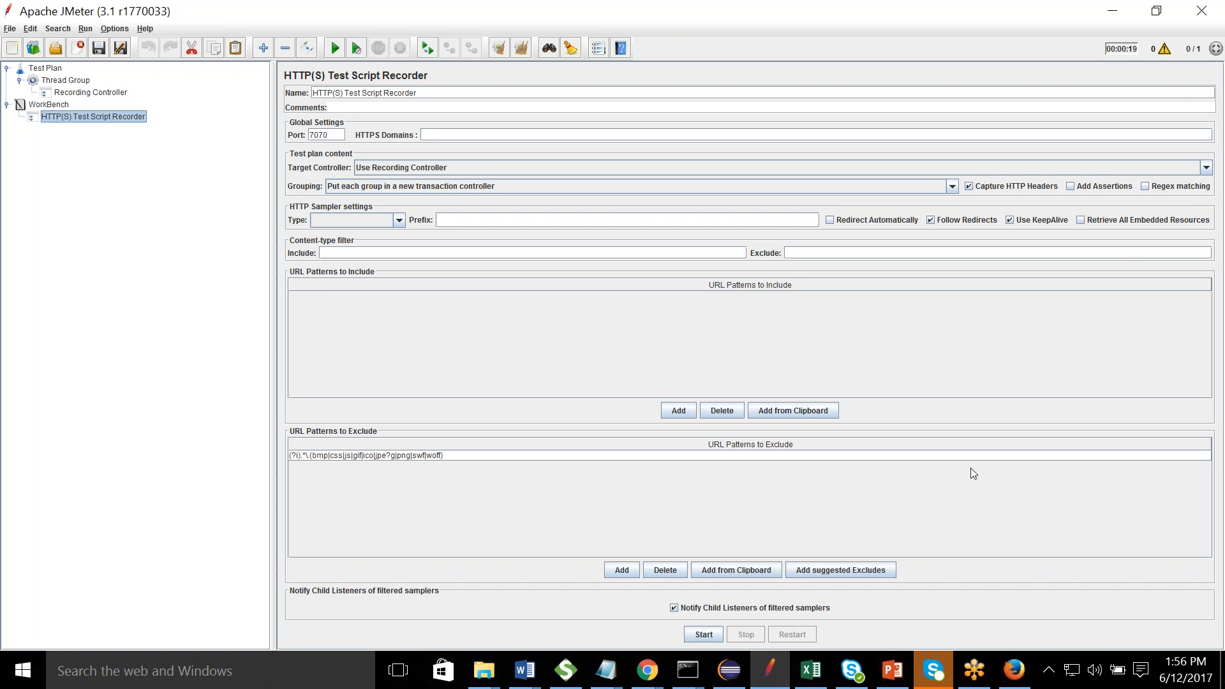
click(1194, 40)
click(495, 186)
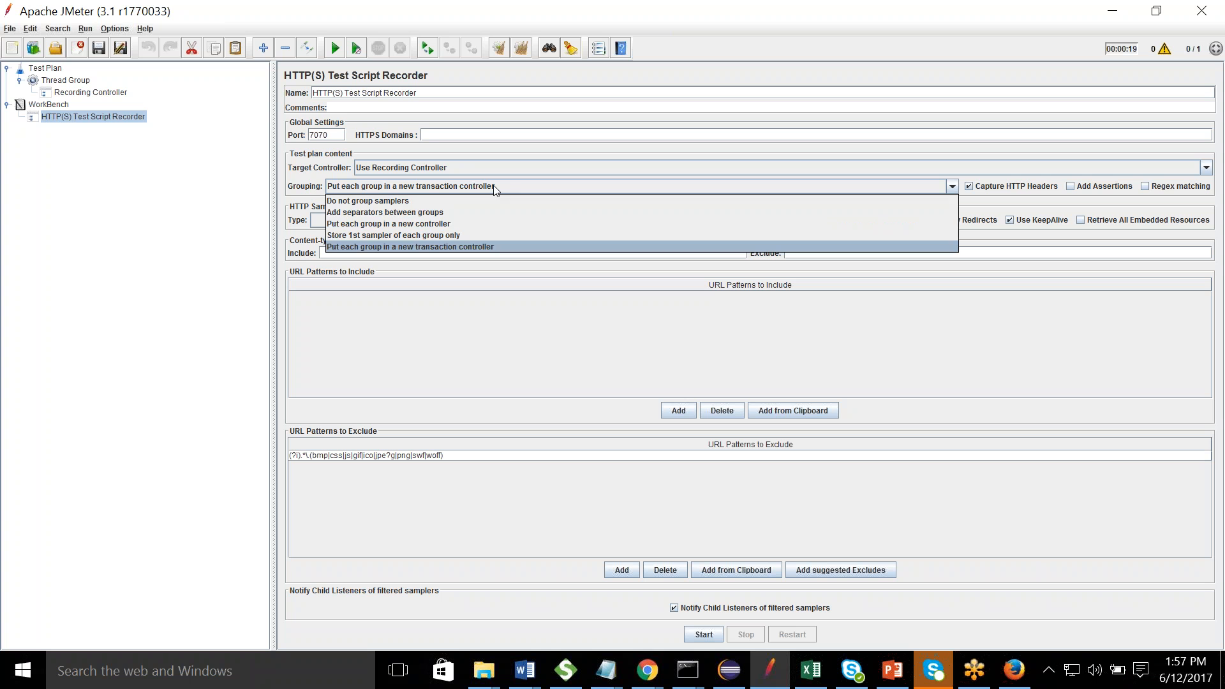
click(462, 247)
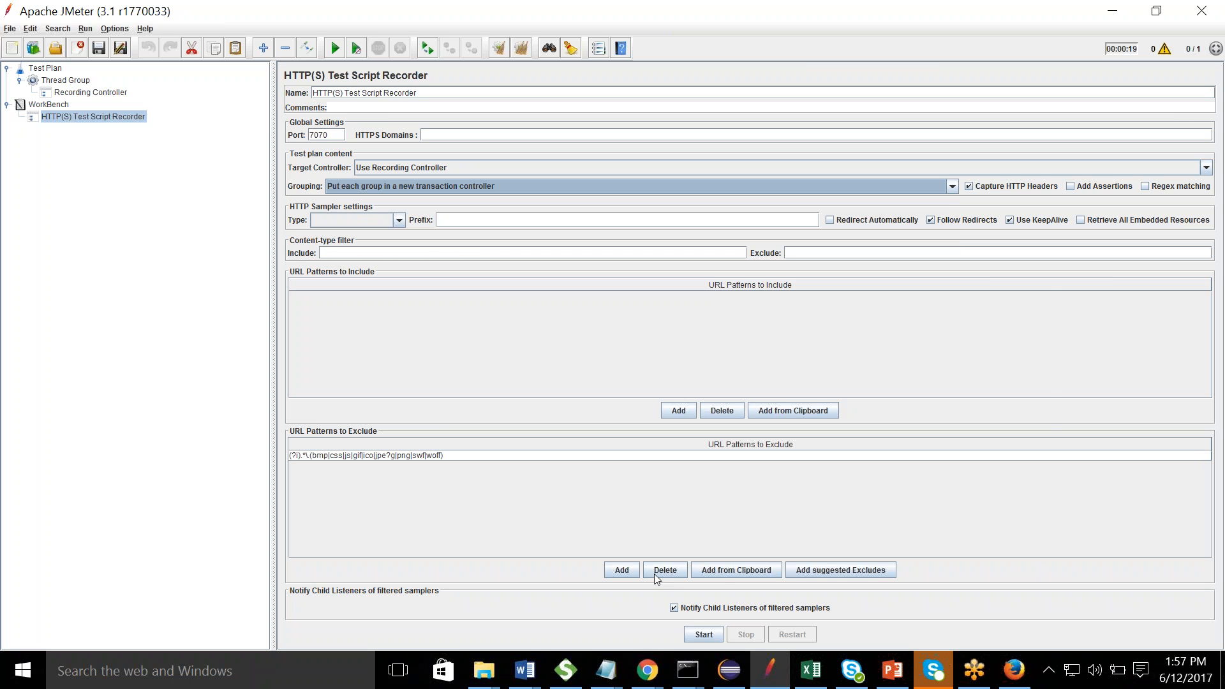
- Start recording, dismiss the root certificate notice, and bring the Mercury Tours sign-on page forward
click(703, 634)
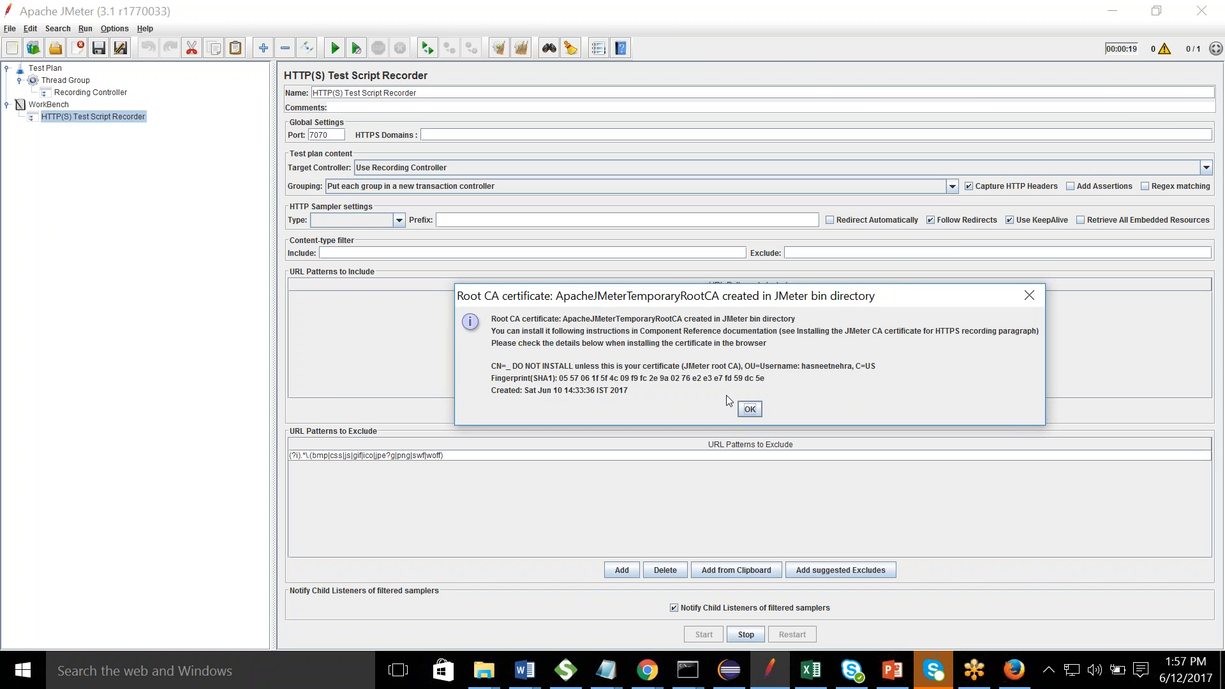
click(750, 409)
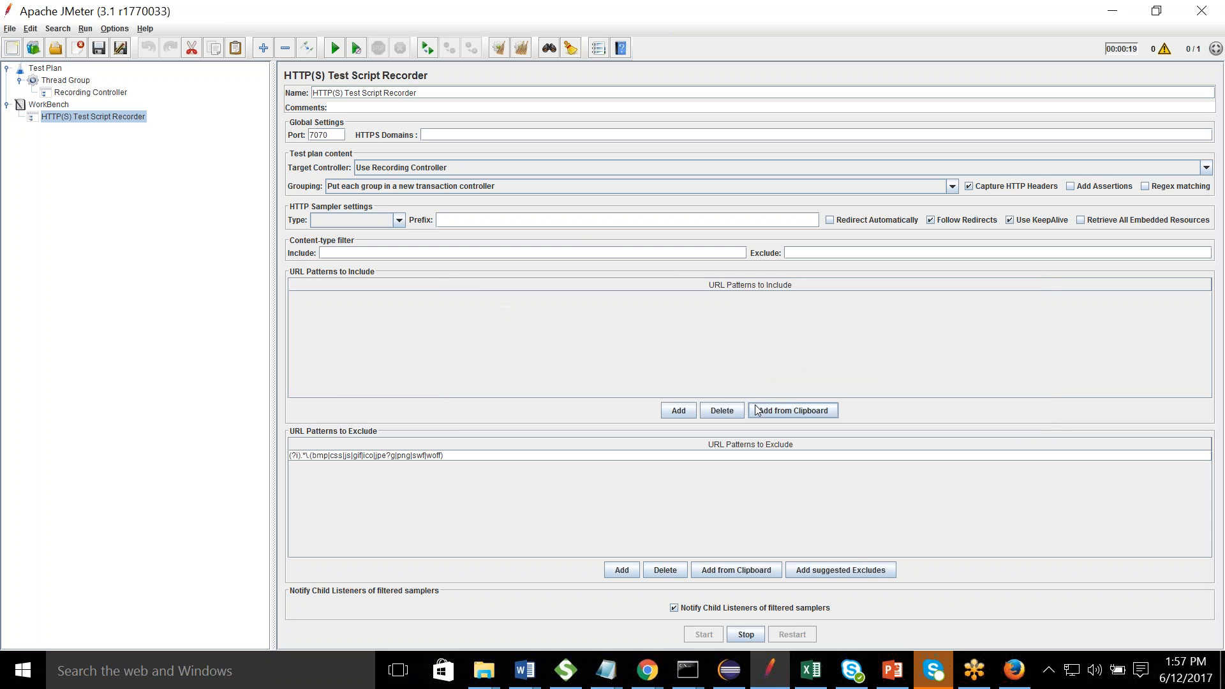
click(1013, 670)
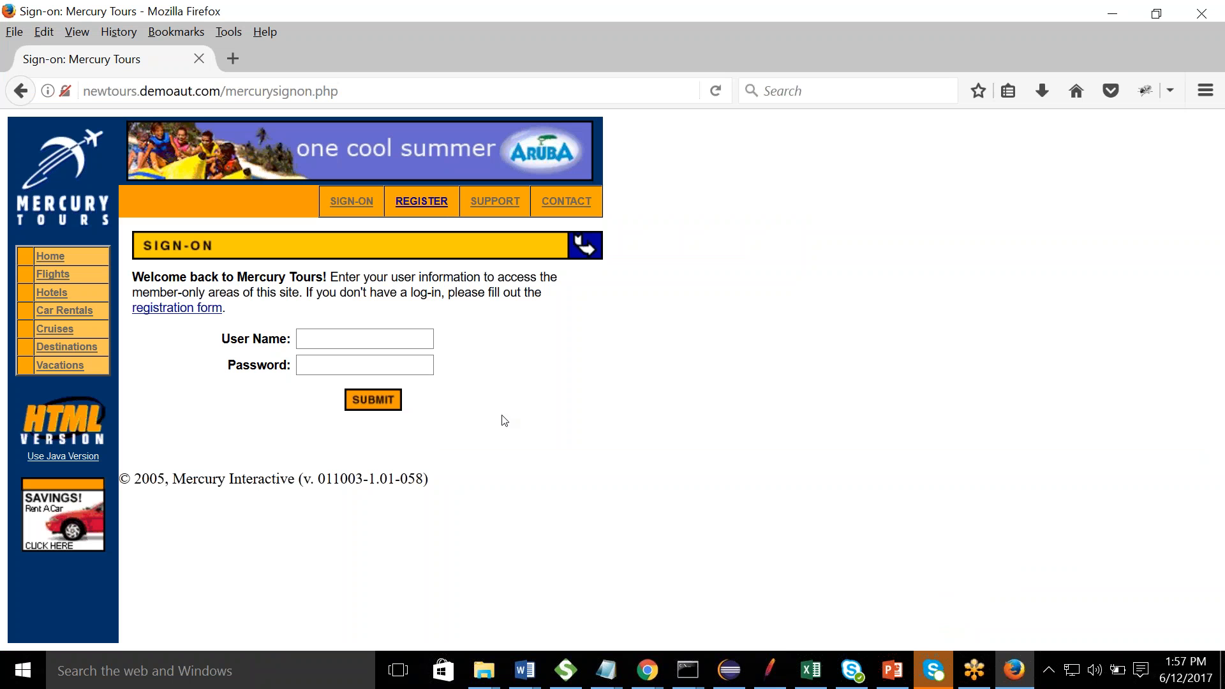
- Sign in to Mercury Tours with the user name and password, then expand the Recording Controller
click(414, 340)
text(hasne)
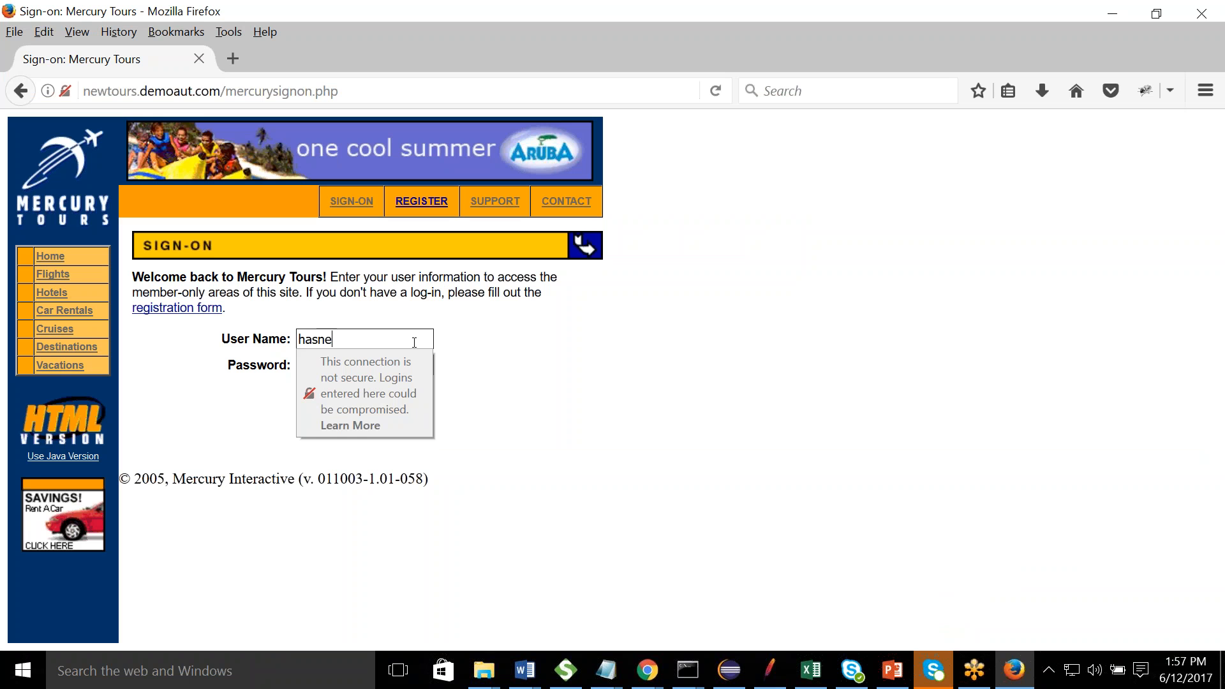
text(et270489)
key(Tab)
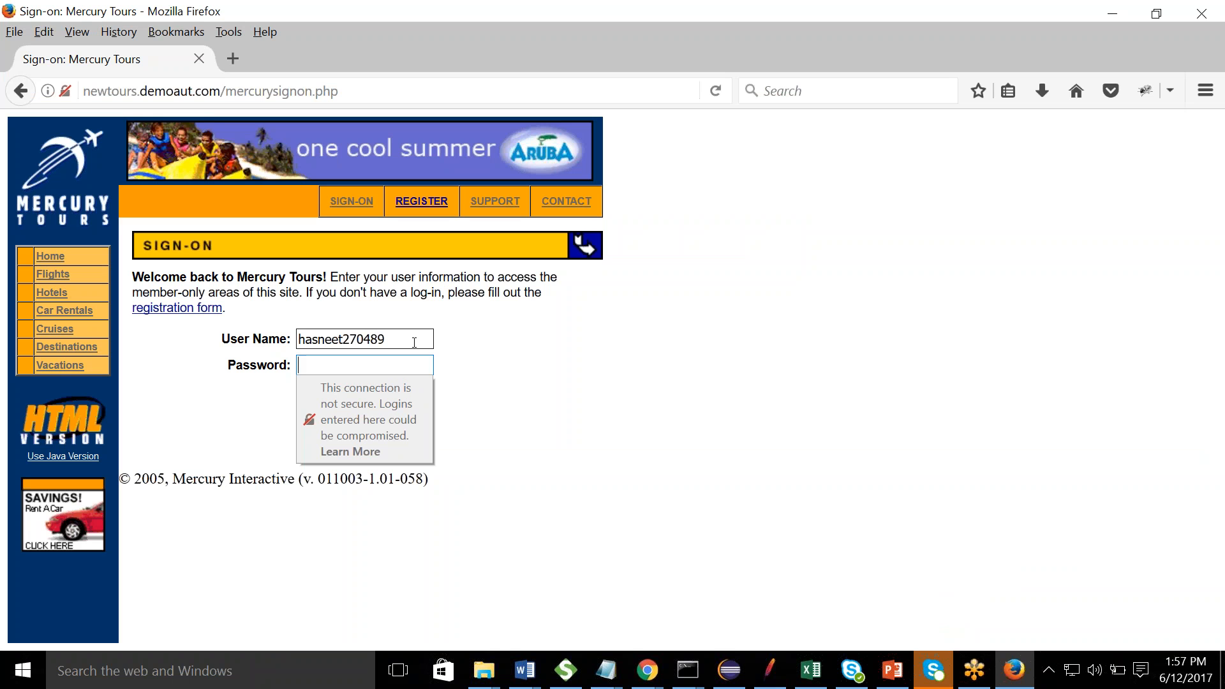
text(**********)
key(Return)
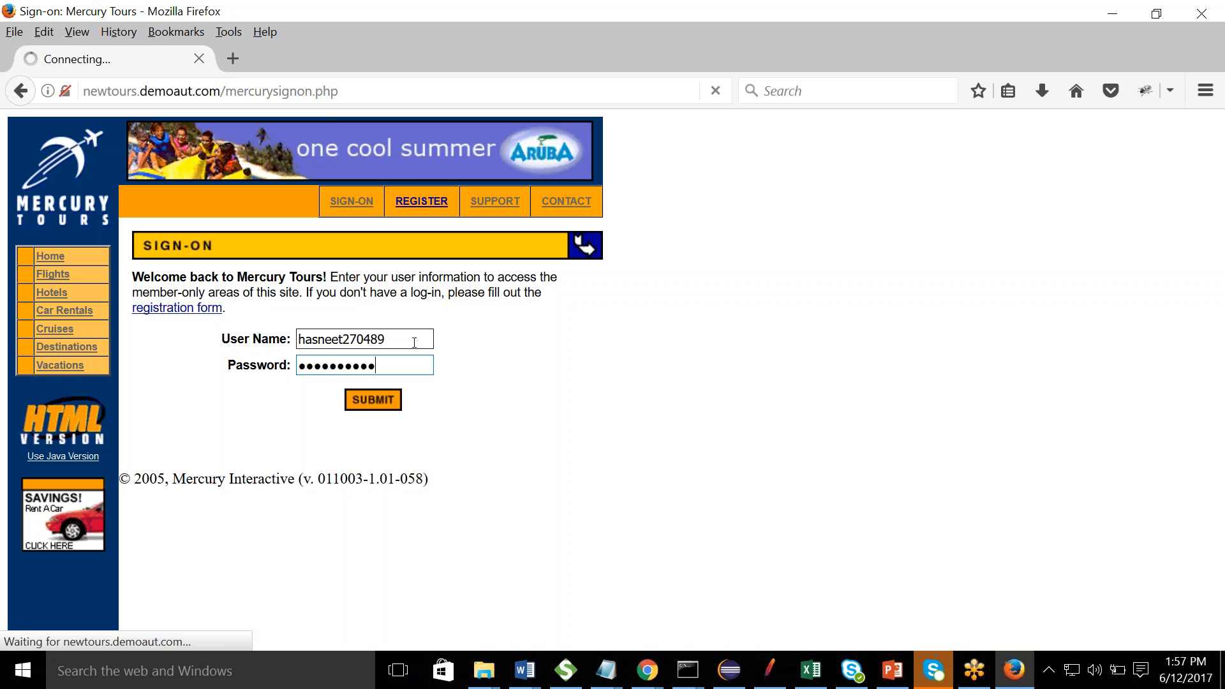
key(alt+Tab)
key(alt+Tab)
key(alt+Tab)
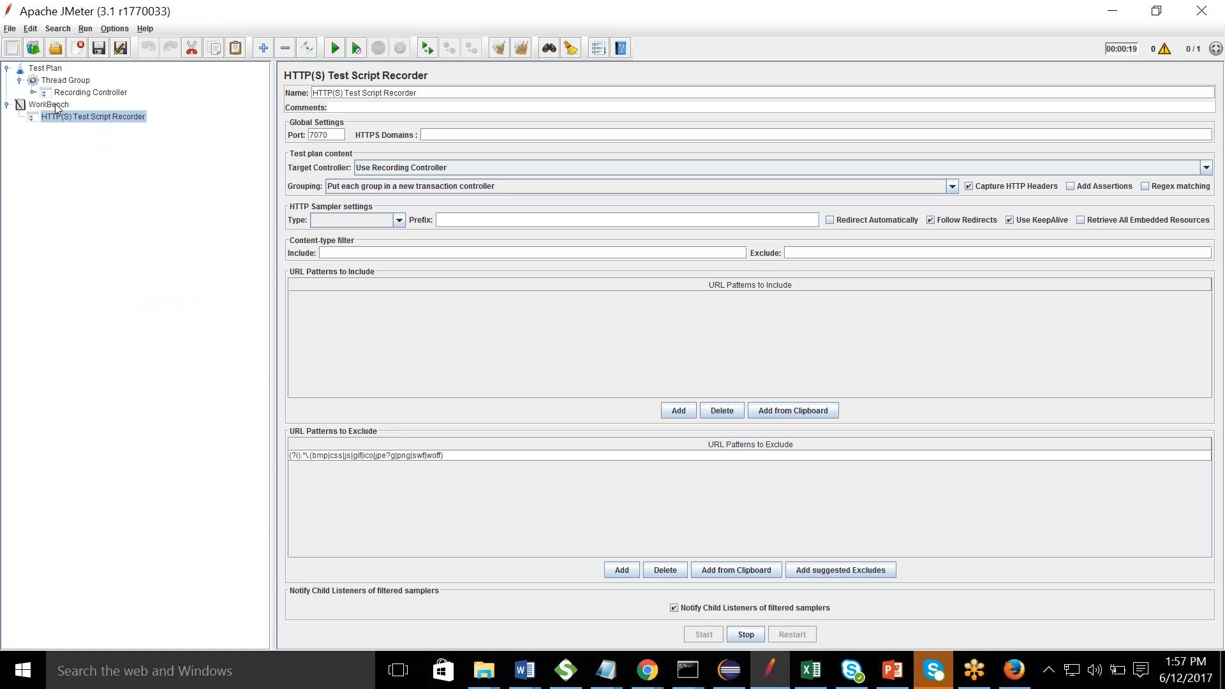
click(33, 92)
- Inspect the 285 /login.php transaction controller and its sampler, then select 286 /mercuryreservation.php
click(91, 105)
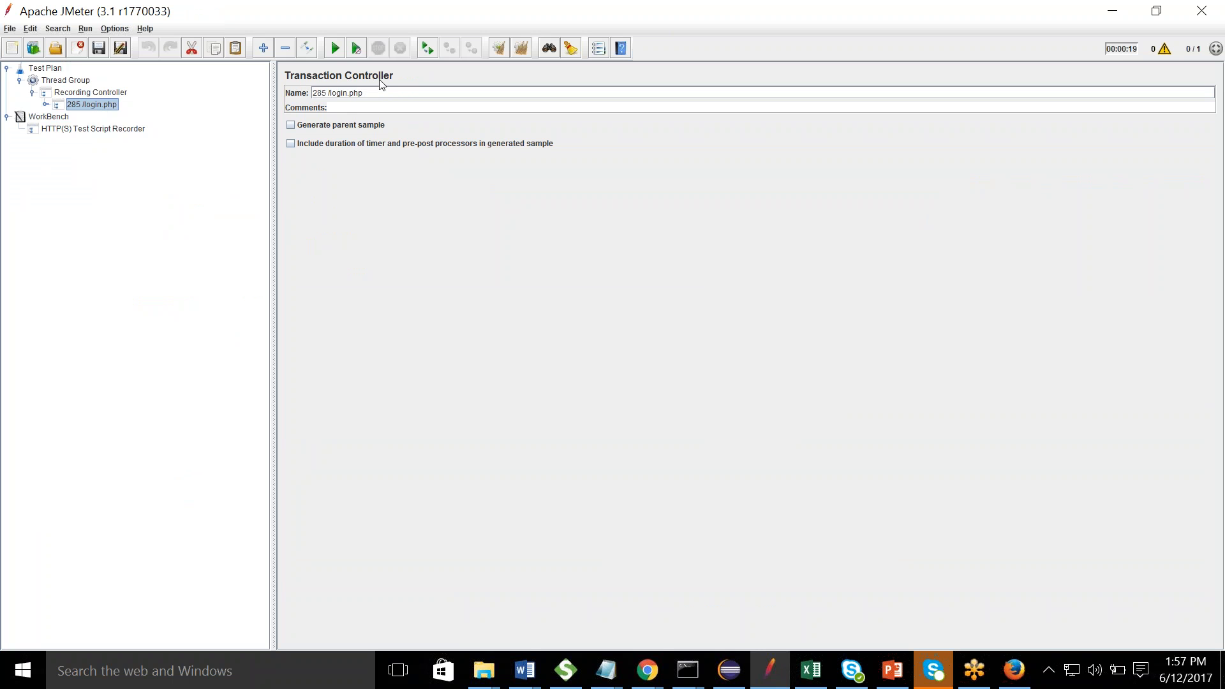
click(46, 106)
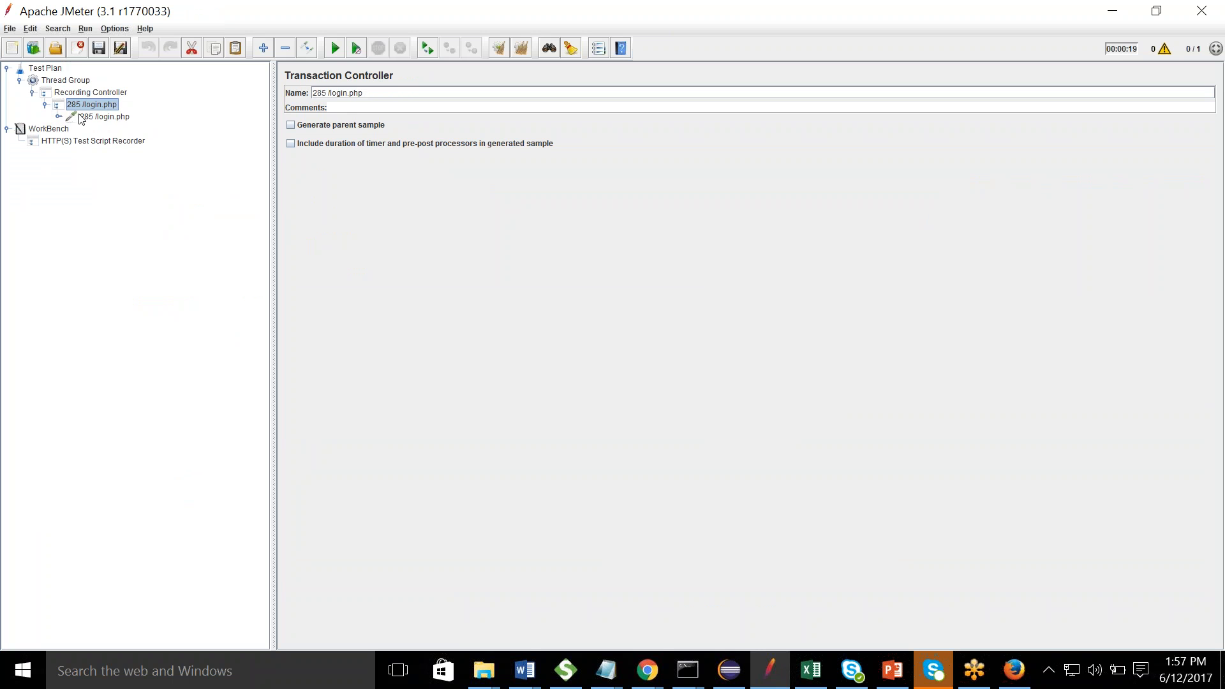
click(59, 116)
click(59, 117)
click(46, 105)
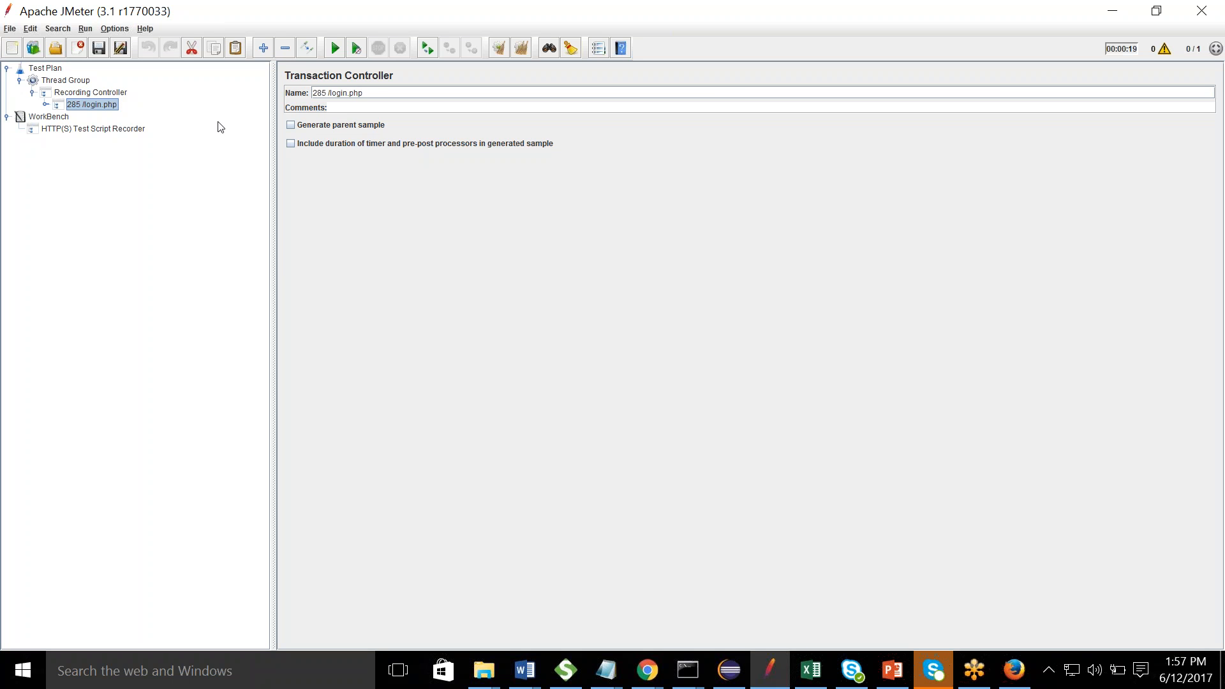
key(alt+Tab)
key(alt+Tab)
key(alt+Tab)
key(alt+Tab)
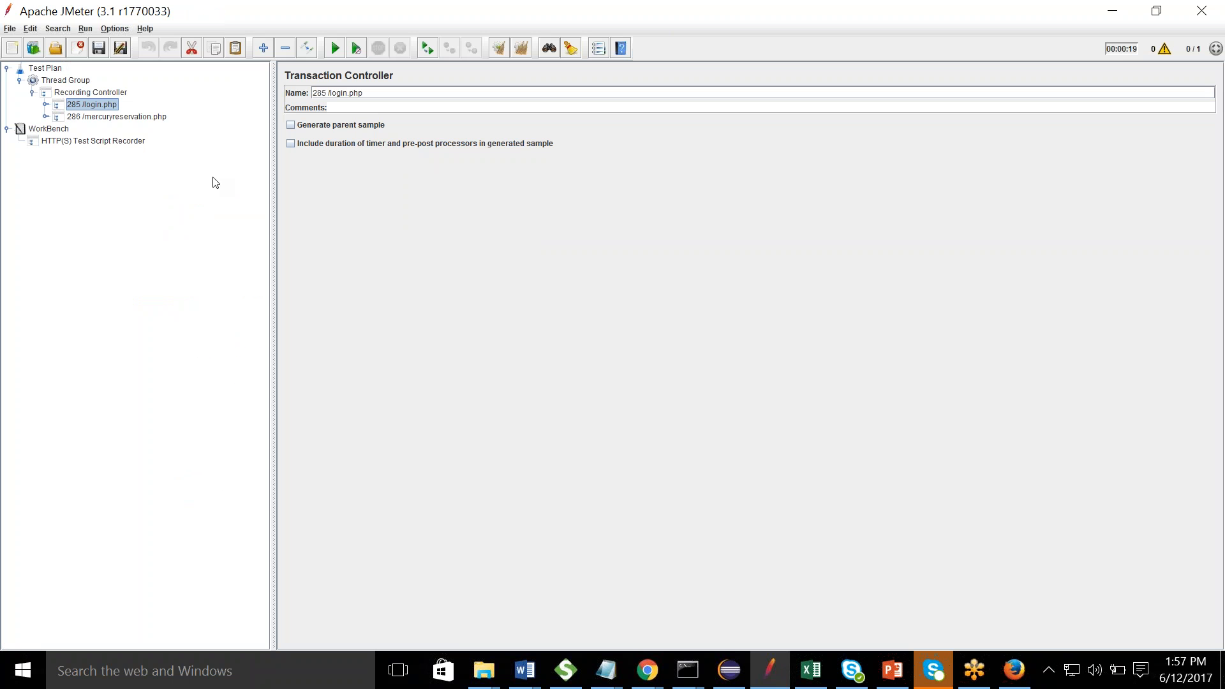
click(95, 119)
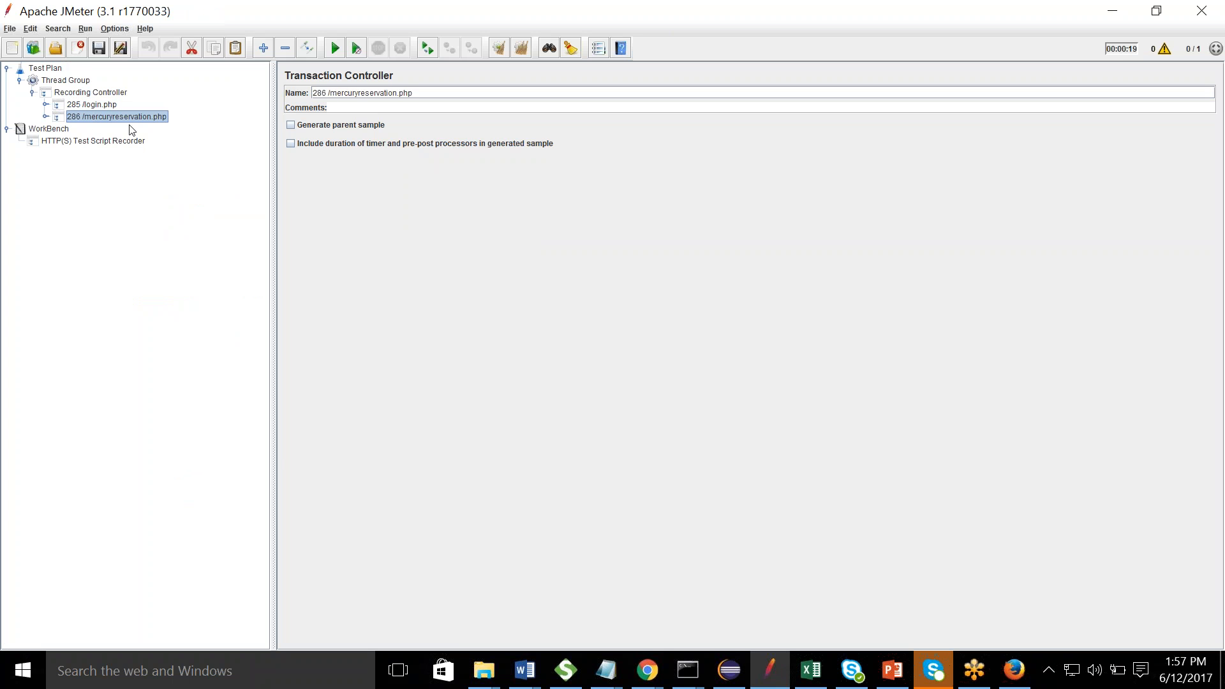
key(alt+Tab)
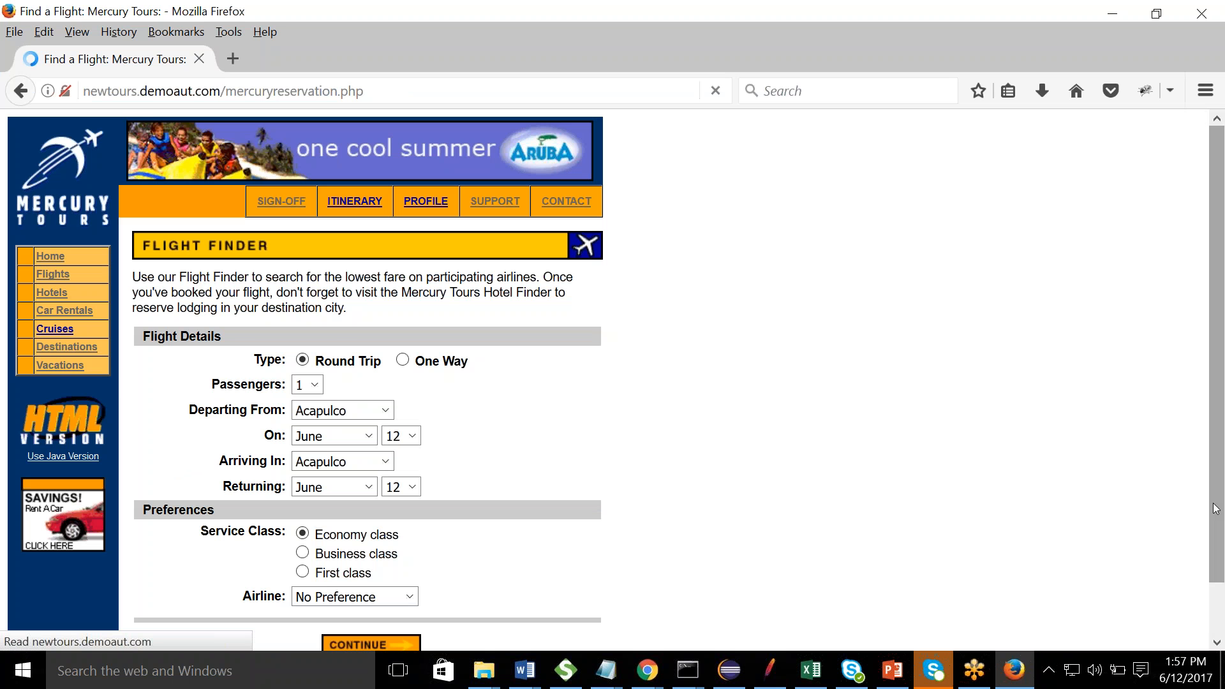
- Submit the Flight Finder search details with CONTINUE
scroll(1219, 383, down, 1)
click(390, 593)
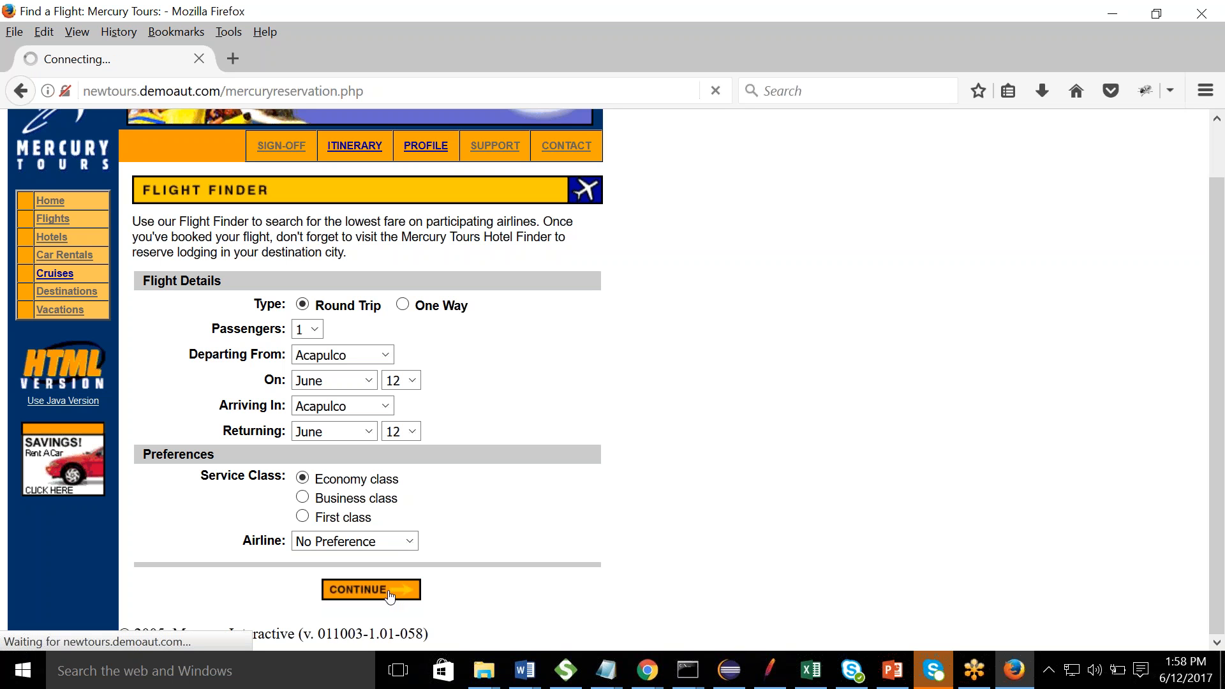
key(alt+Tab)
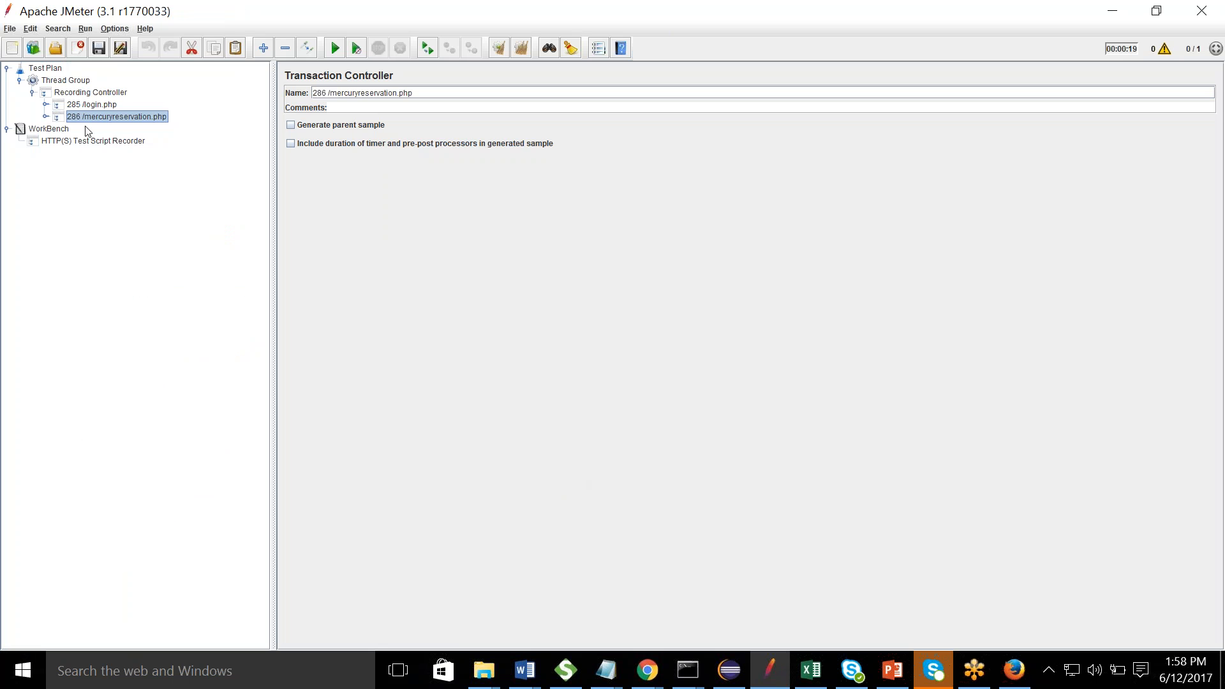
- Expand 286 /mercuryreservation.php, inspect the new 288 /mercuryreservation2.php, then view recorder settings
click(45, 118)
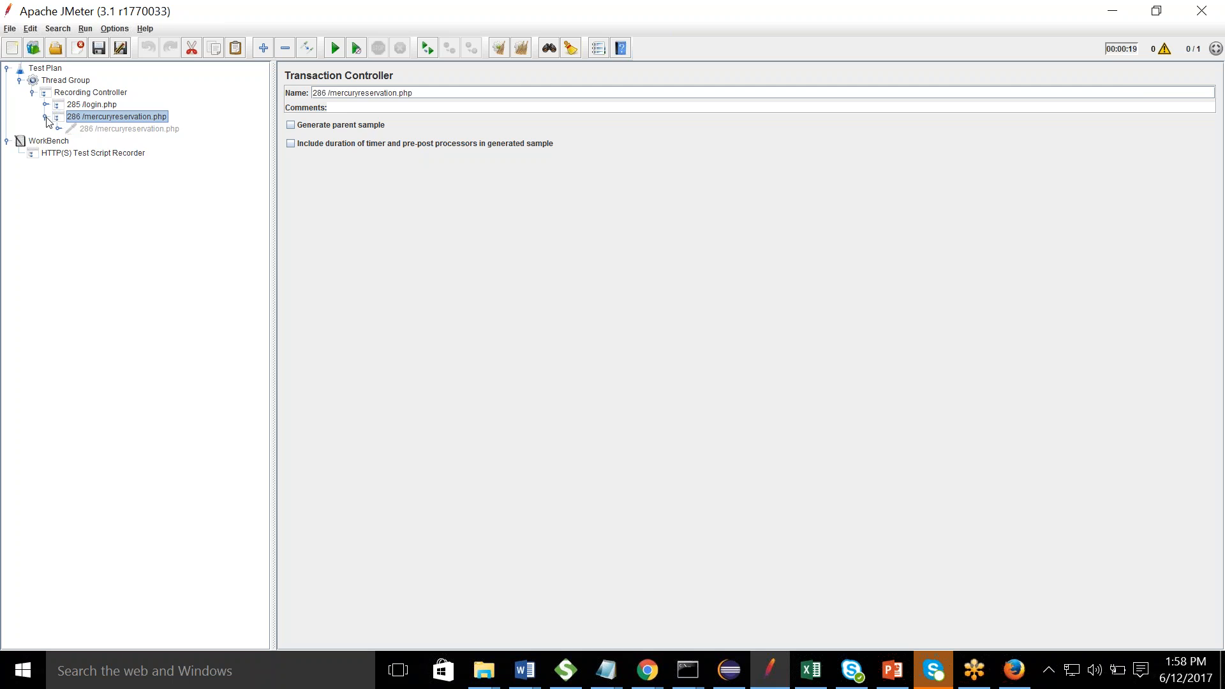
key(alt+Tab)
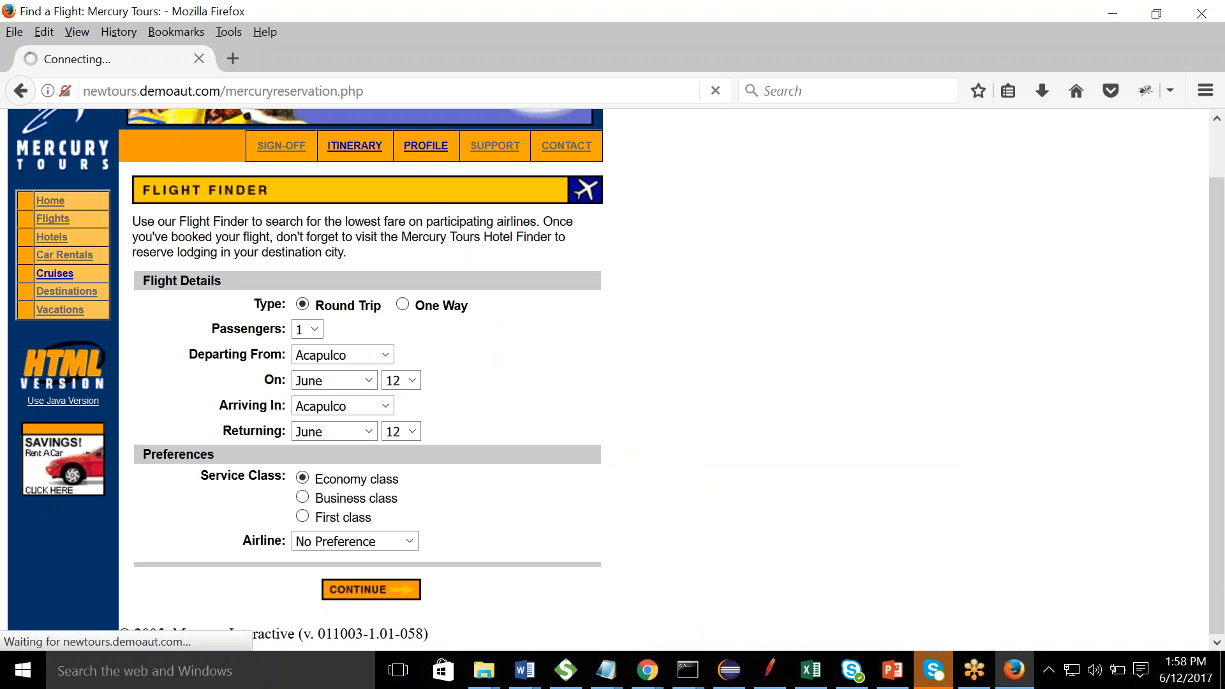
key(alt+Tab)
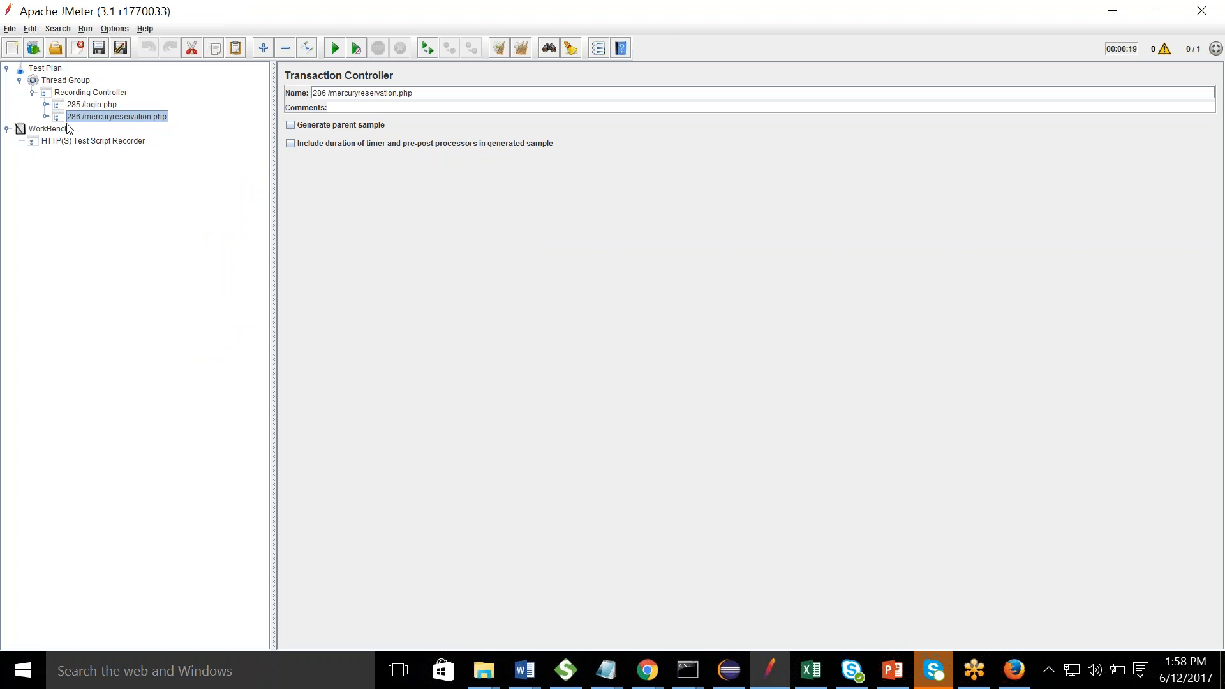
click(93, 130)
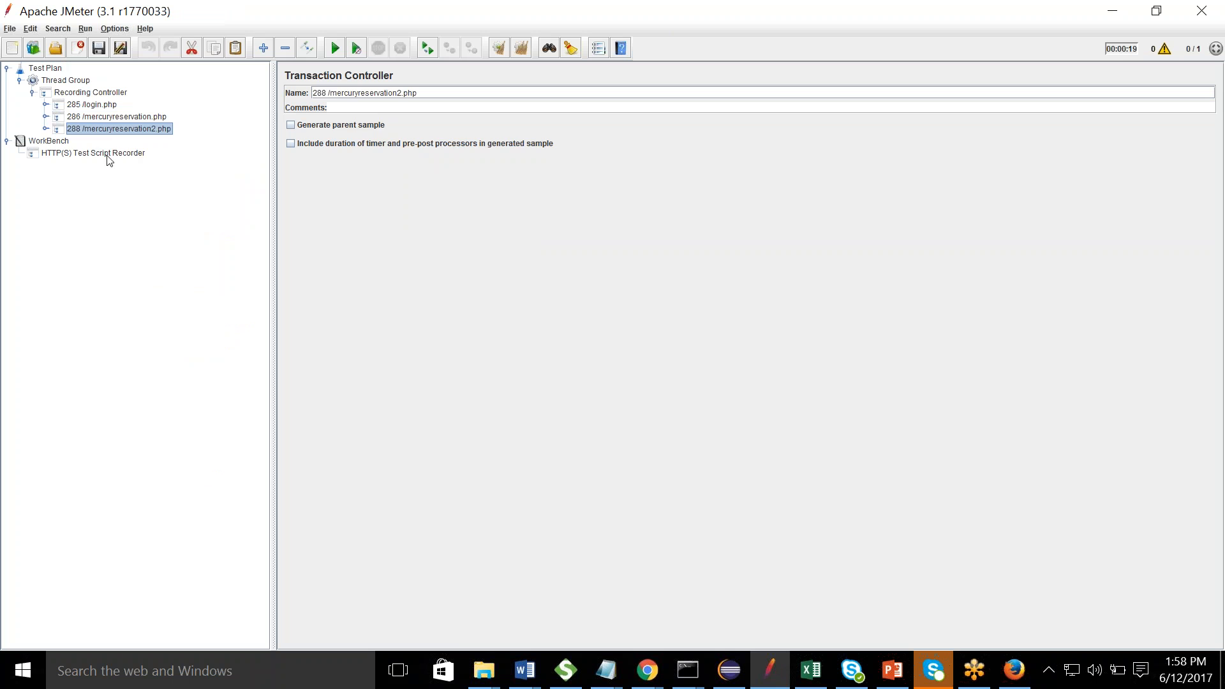
click(99, 155)
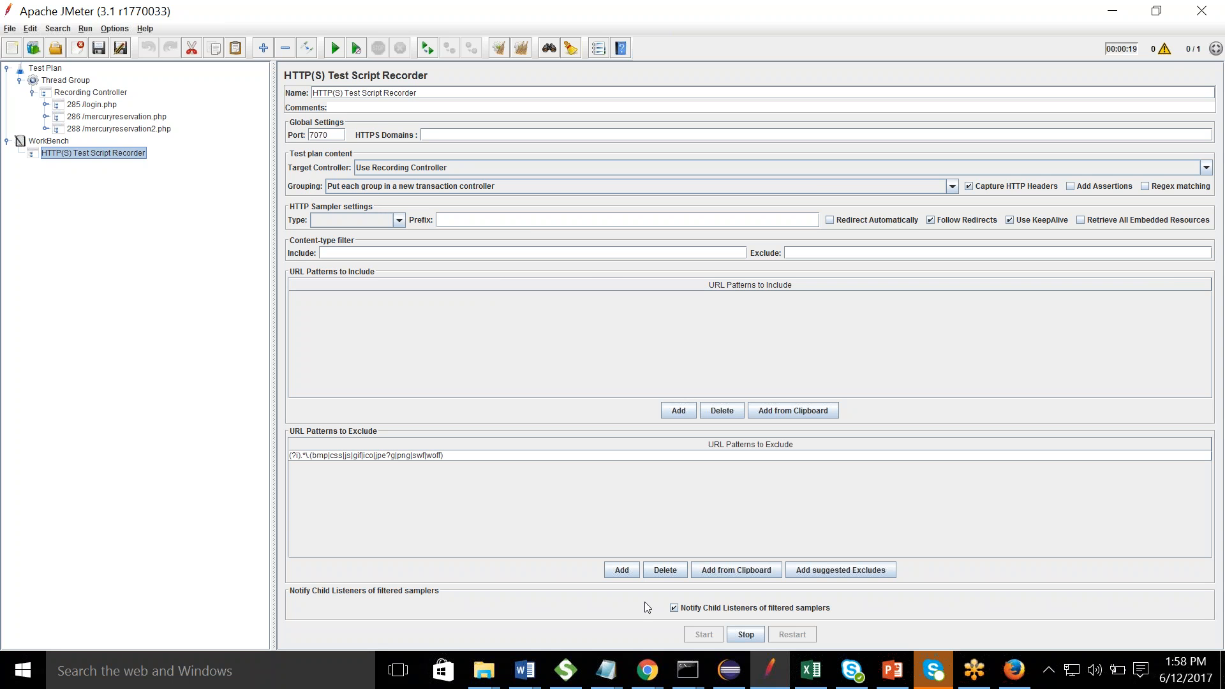
- Select the HTTP(S) Test Script Recorder and bring Firefox's Select a Flight page forward
click(646, 670)
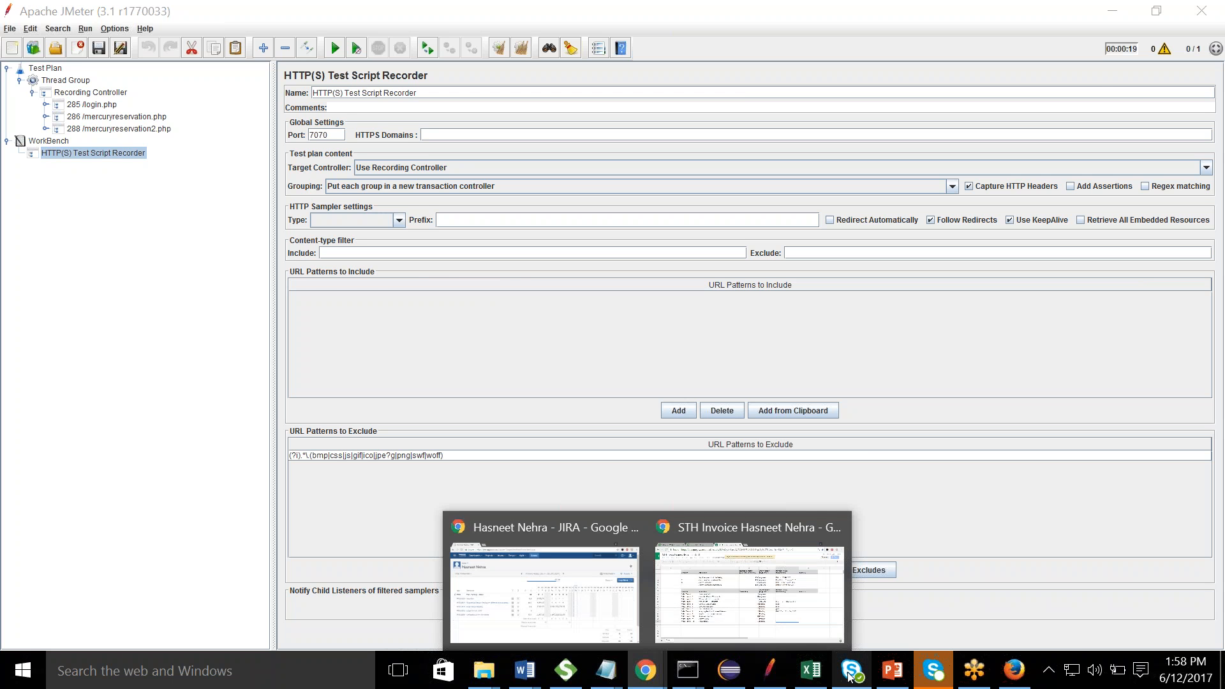
click(1014, 670)
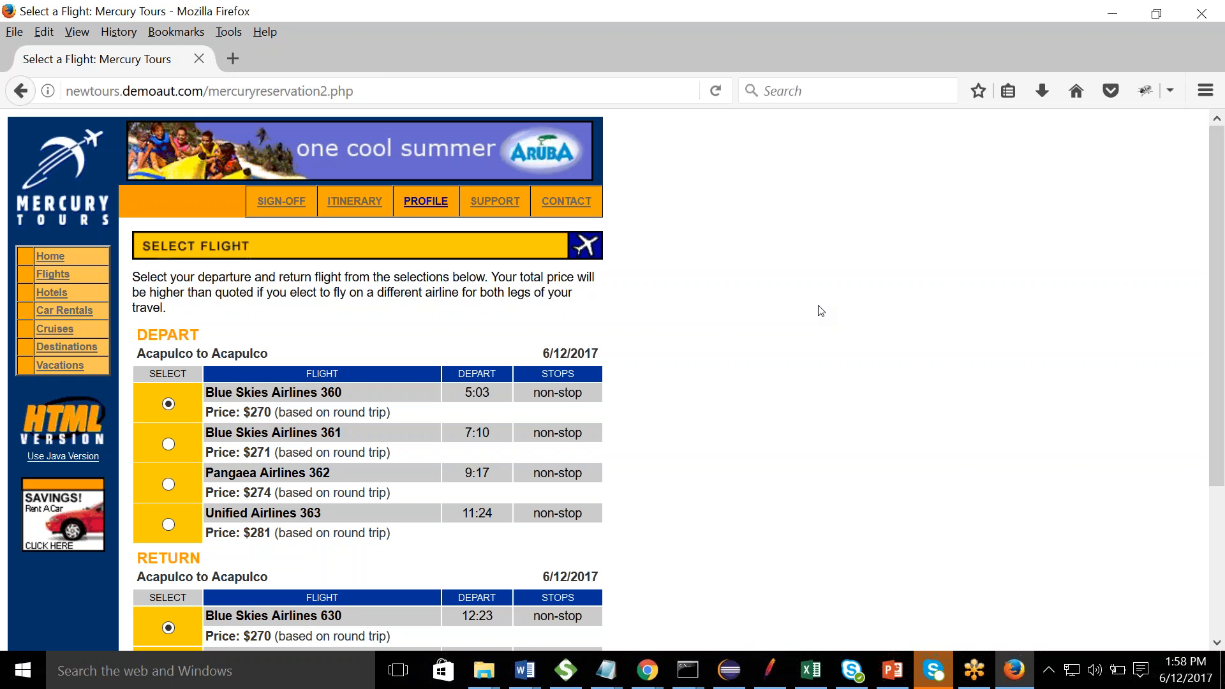
- Launch a new blank Notepad document and maximize it
key(alt+Tab)
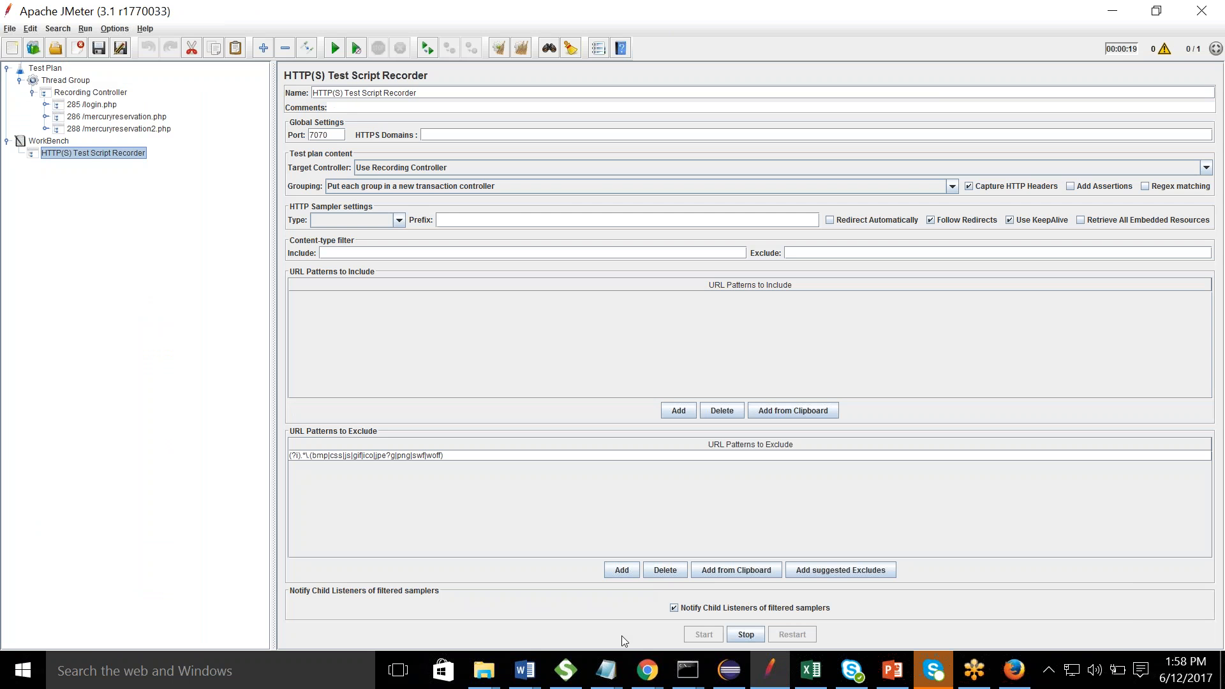
click(606, 671)
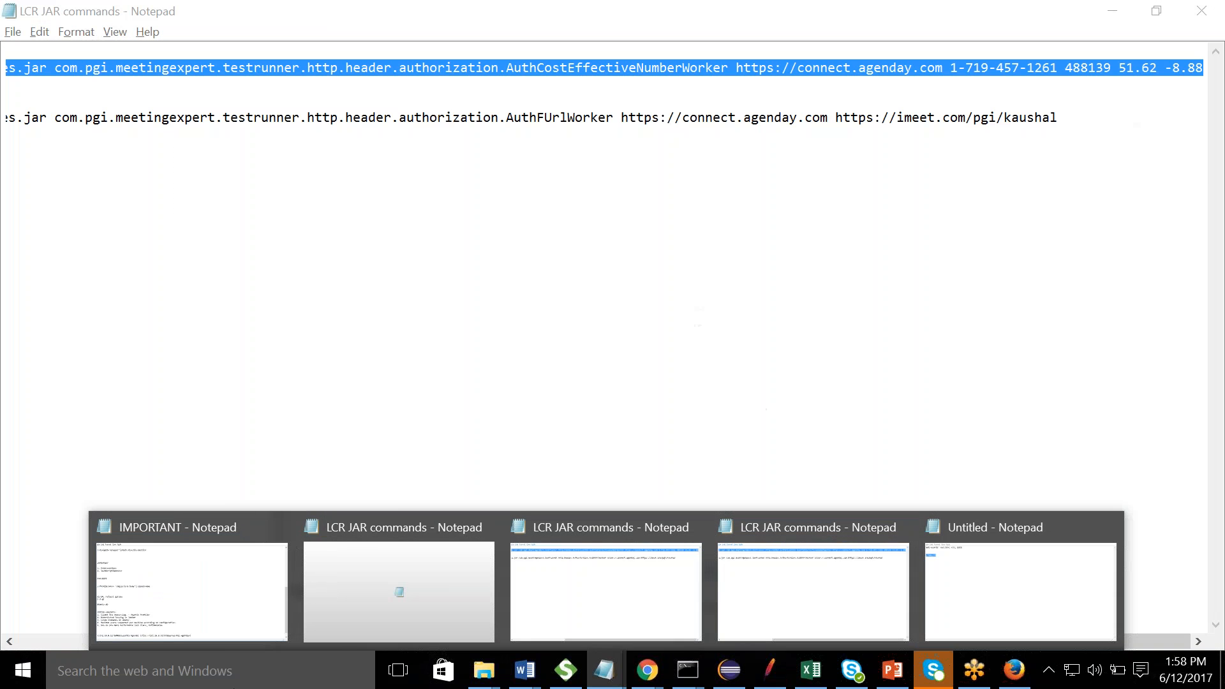
click(234, 682)
text(notepad)
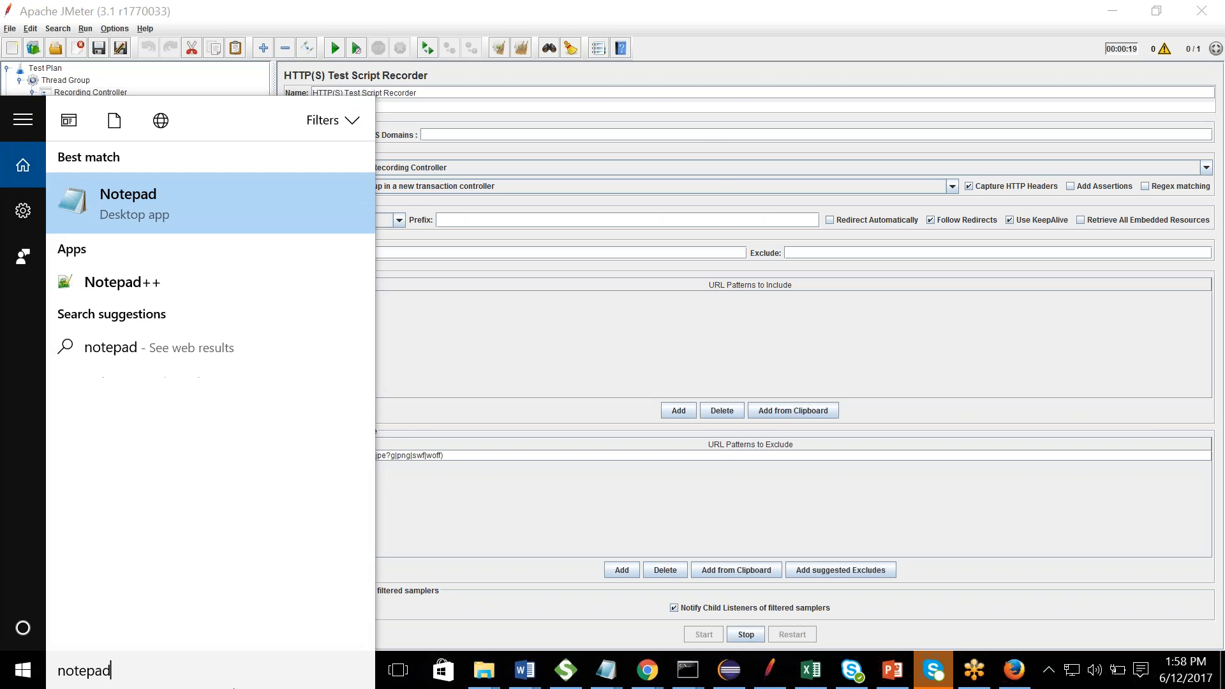
key(Return)
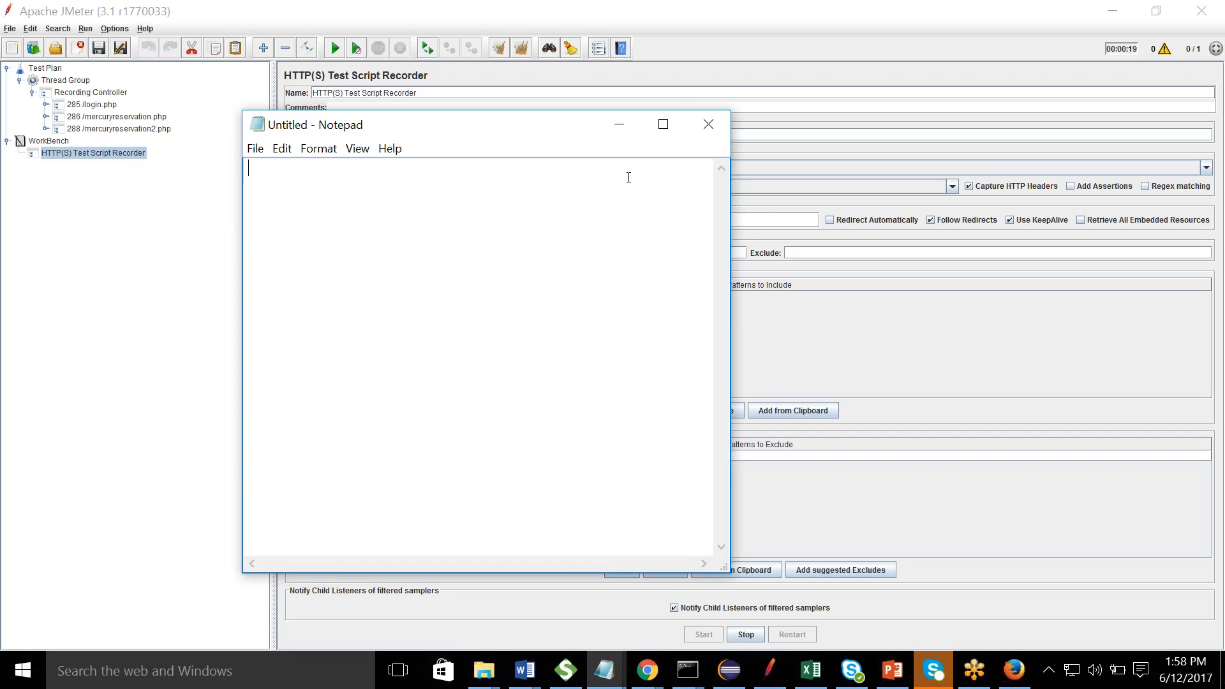
click(663, 124)
- List LOGIN, FLIGHT BOOKING, LOGOUT as T1–T3, noting T1 and T3 run once
text(LOGIN)
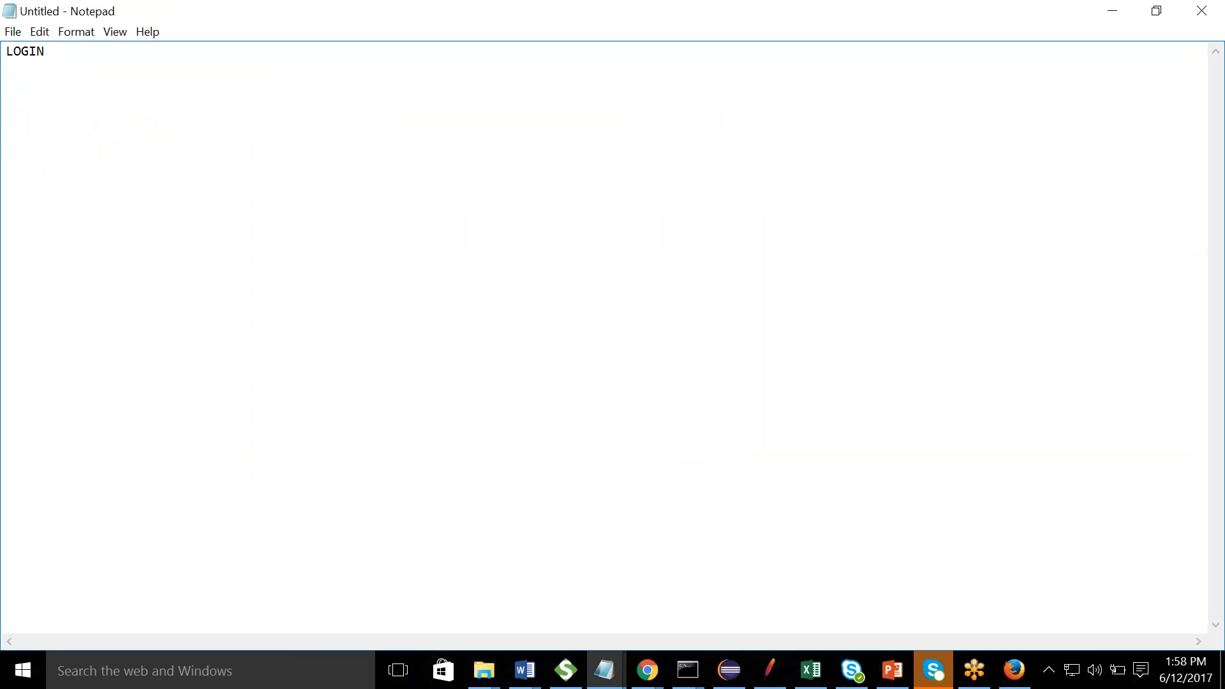
key(Return)
text(FLIGHT BOOKING)
key(Return)
text(LOGOUT)
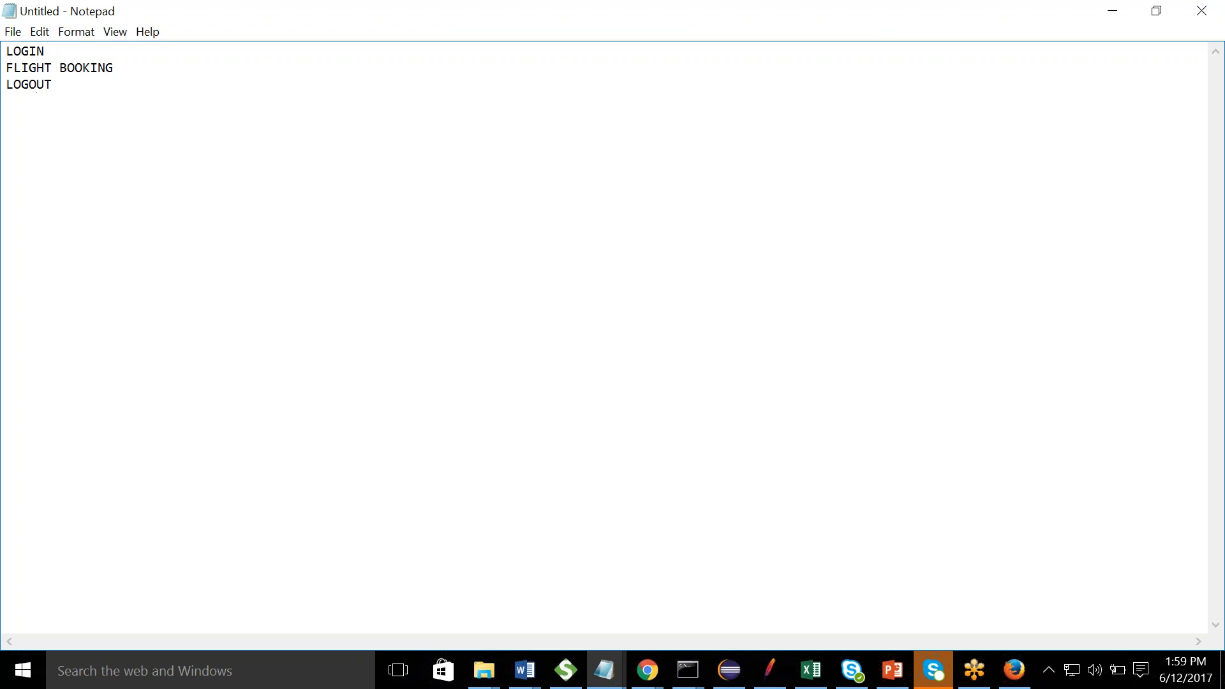
click(108, 49)
text(-)
text(  T1 FLIGHT)
text( BOOKING - T2 LOGOU)
text(T - T3   )
text(T1 and T3)
text( to be perf)
text(orm)
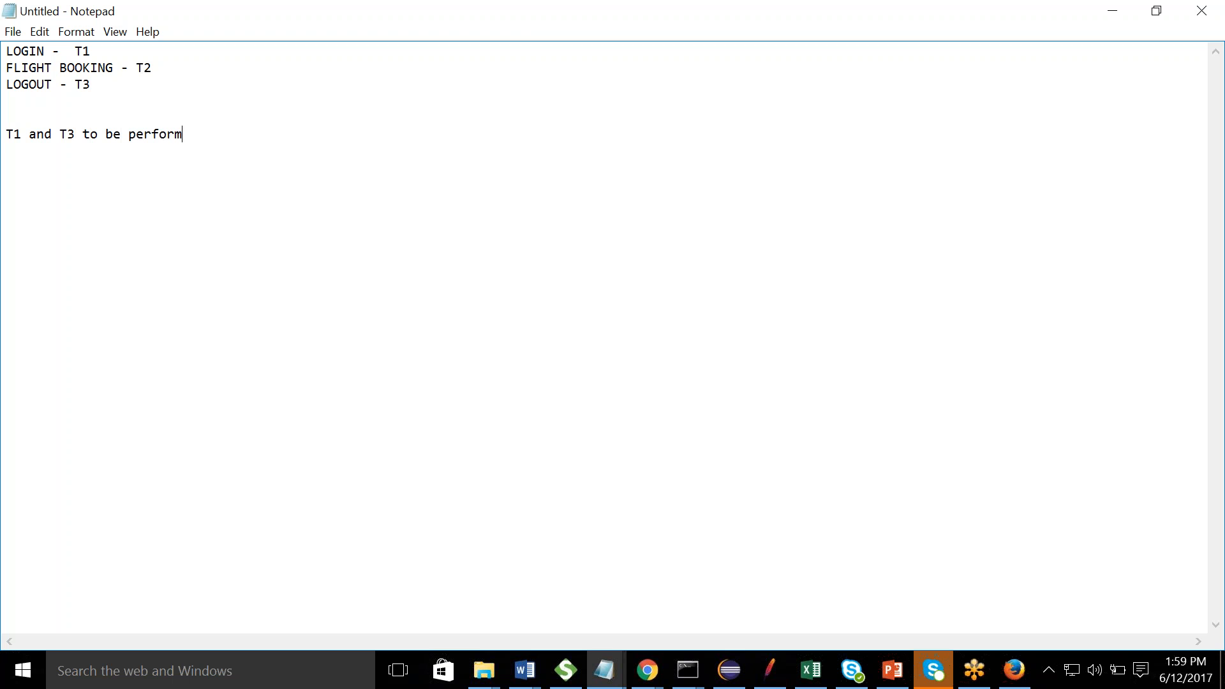
text(ed once once --)
- Add the line 'T2 should be reiterated.'
key(Return)
text(T2 should be reitete)
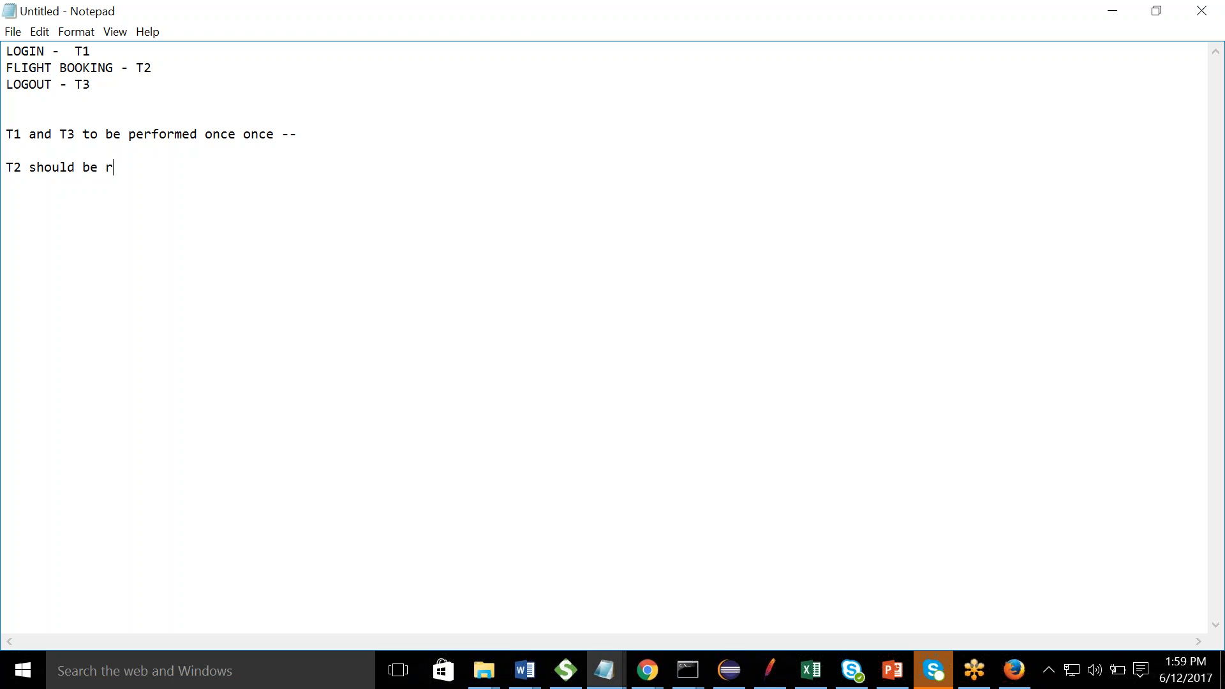
key(BackSpace)
key(BackSpace)
text(rated.)
- Add the line 'Using tRANSCTON CONTROLLER' and return to JMeter
key(Return)
key(Return)
text(Using tansC)
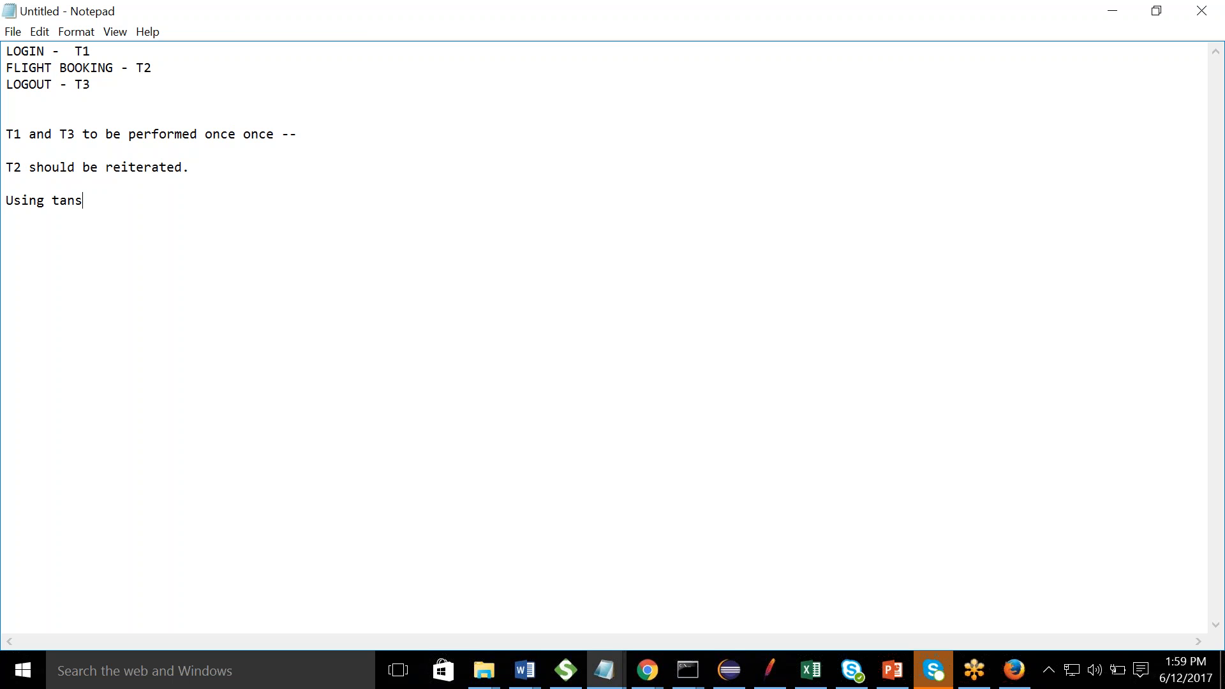
key(BackSpace)
key(BackSpace)
key(BackSpace)
key(BackSpace)
text(RA)
key(BackSpace)
text(ANS)
key(BackSpace)
key(BackSpace)
key(BackSpace)
text(ANSCTON CONTROLLER)
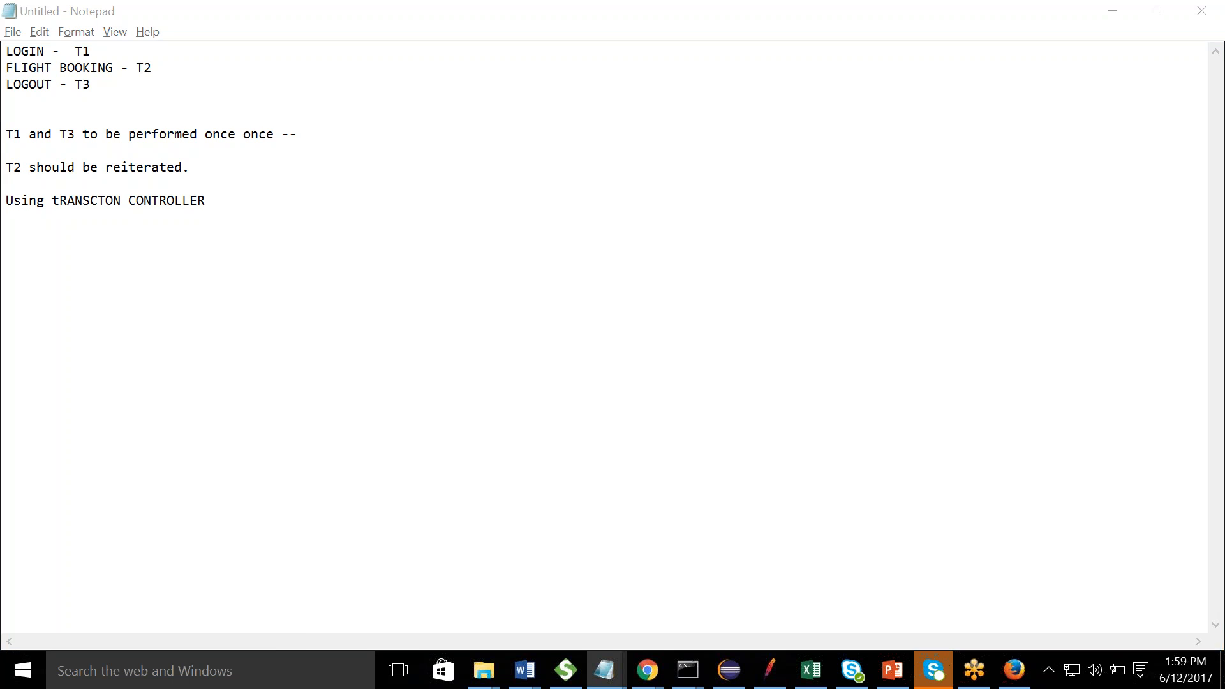
key(alt+Tab)
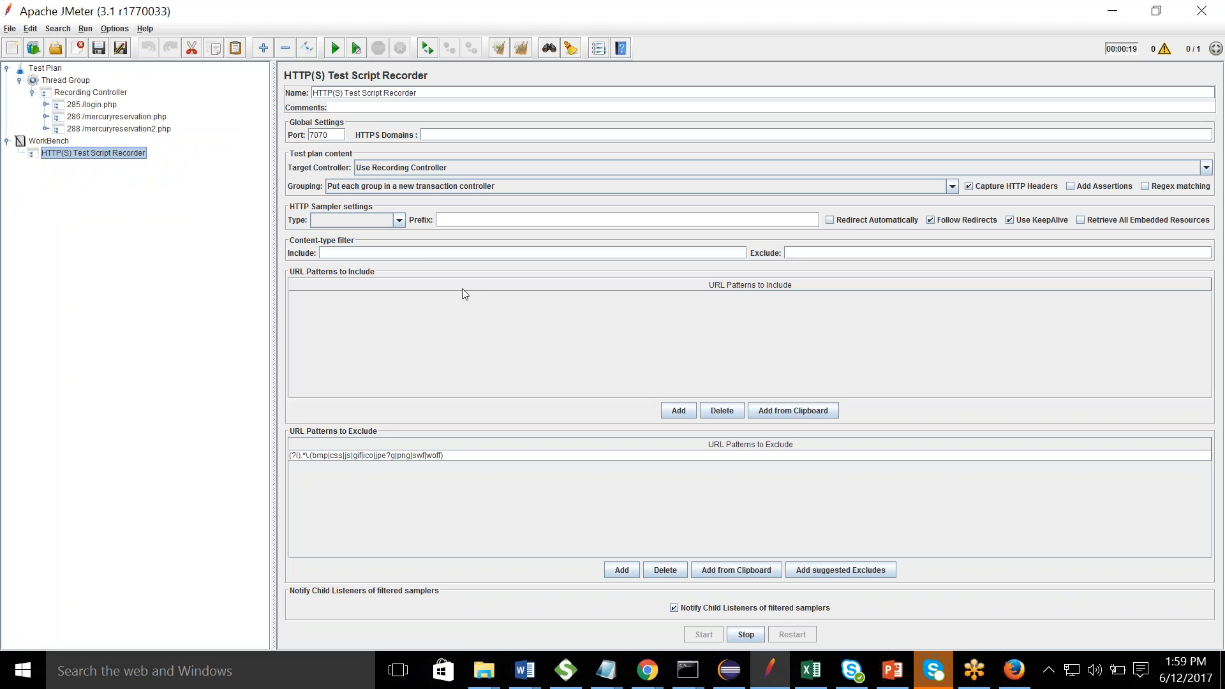
- Set recorder Grouping to 'Add separators between groups', then bring Firefox's flight page forward
click(414, 188)
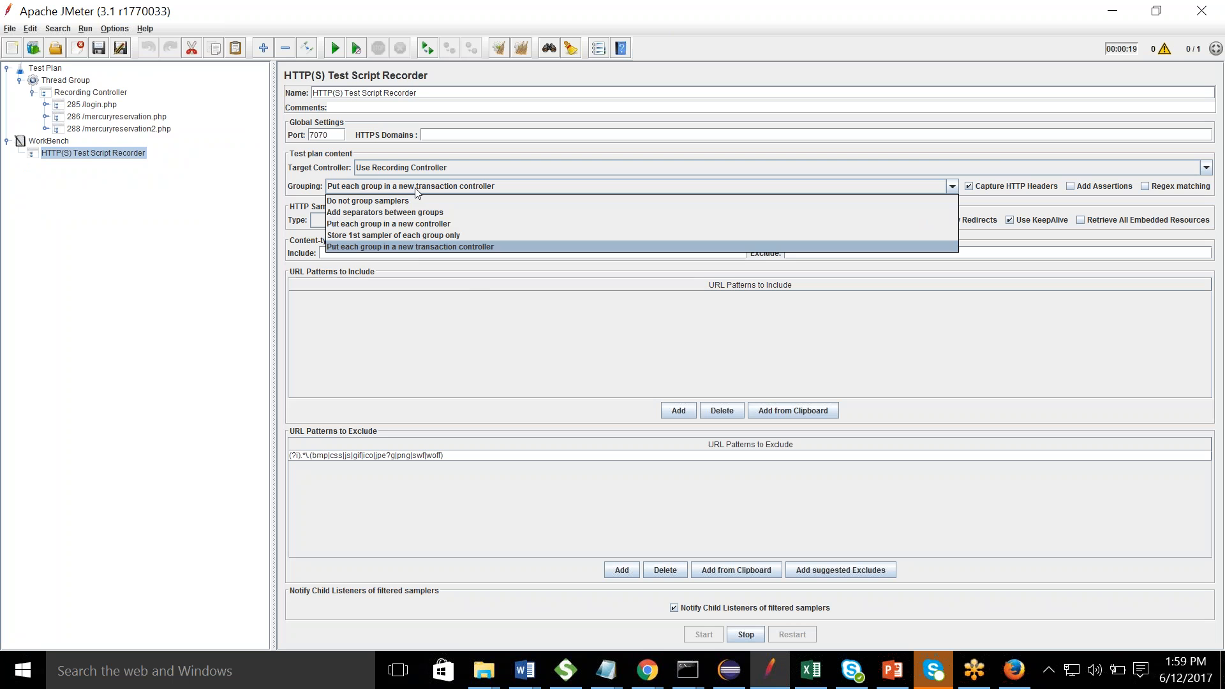
click(392, 213)
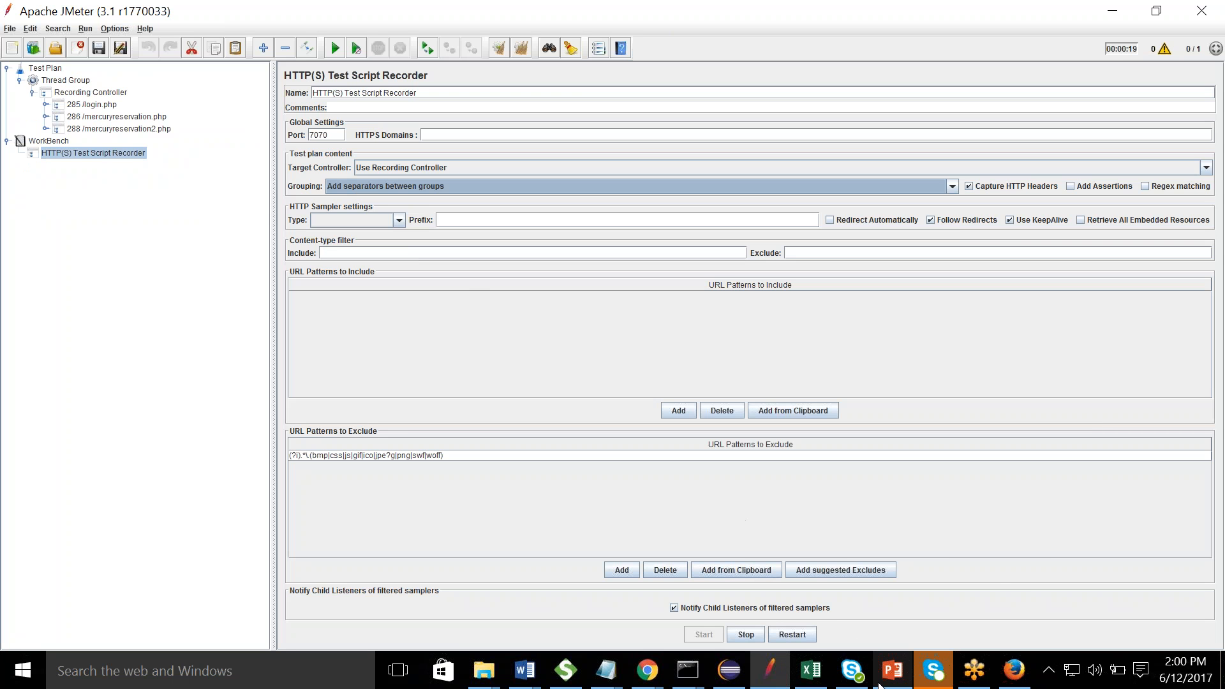
click(1014, 669)
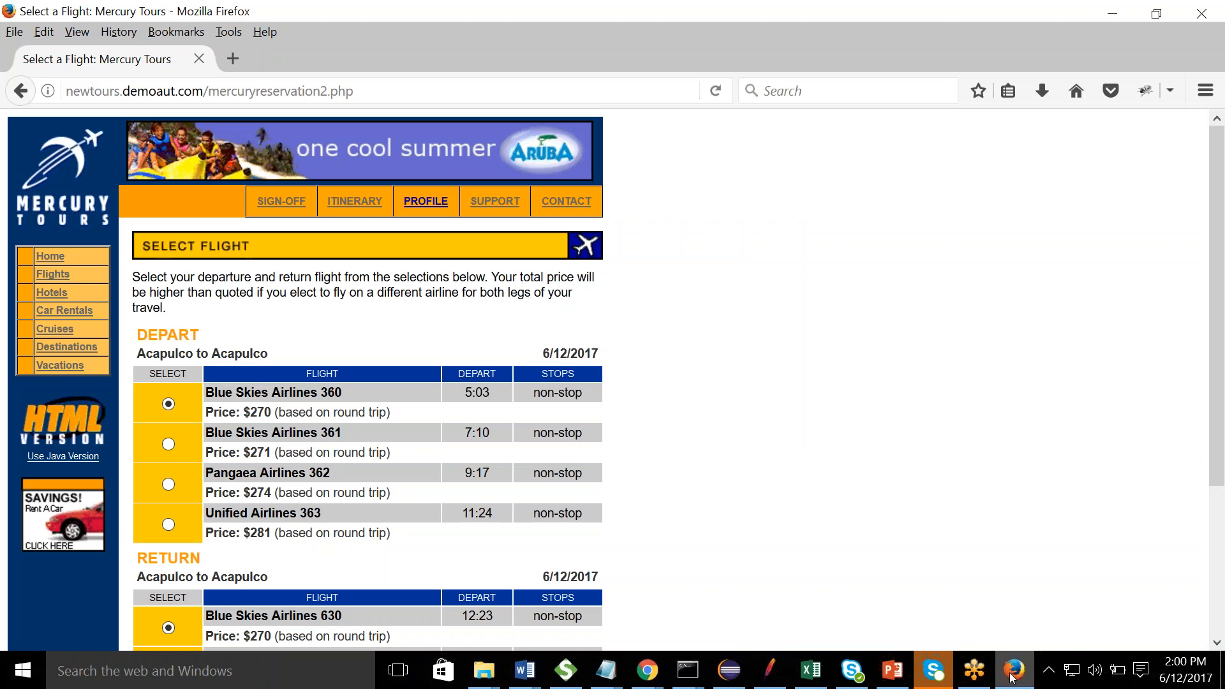
- Pick Blue Skies Airlines 361 outbound and 631 return, continue, and check JMeter's recording
drag(1217, 170, 1222, 283)
click(168, 289)
click(169, 512)
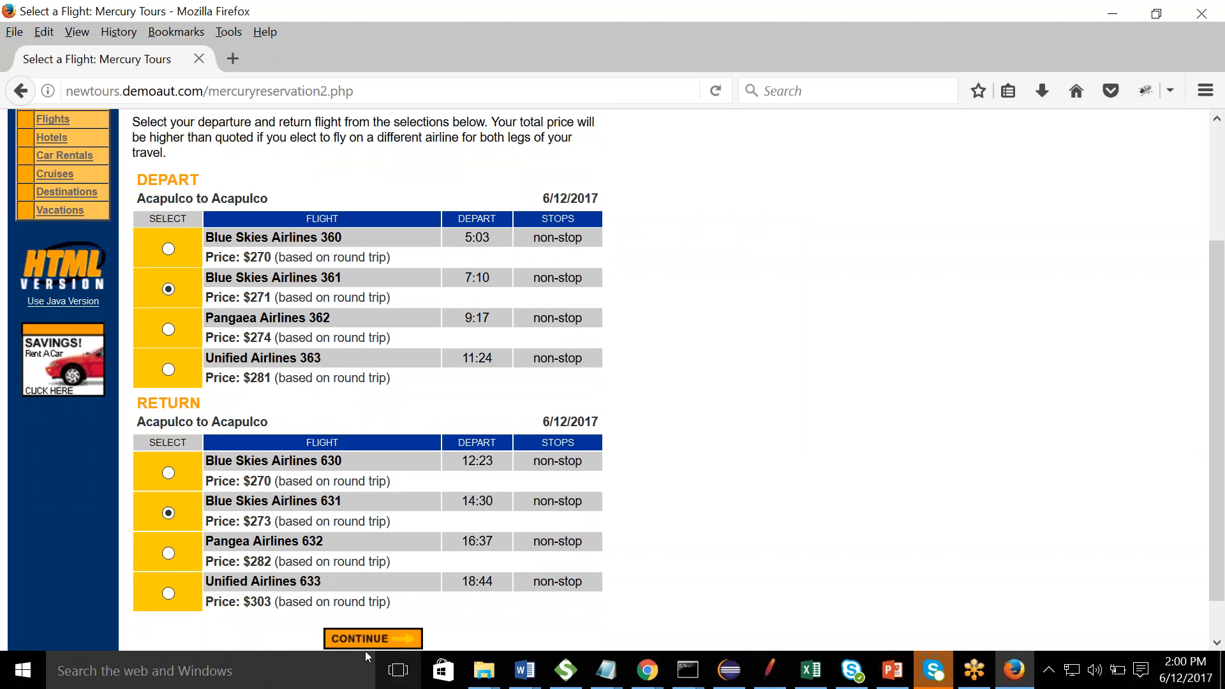
click(362, 645)
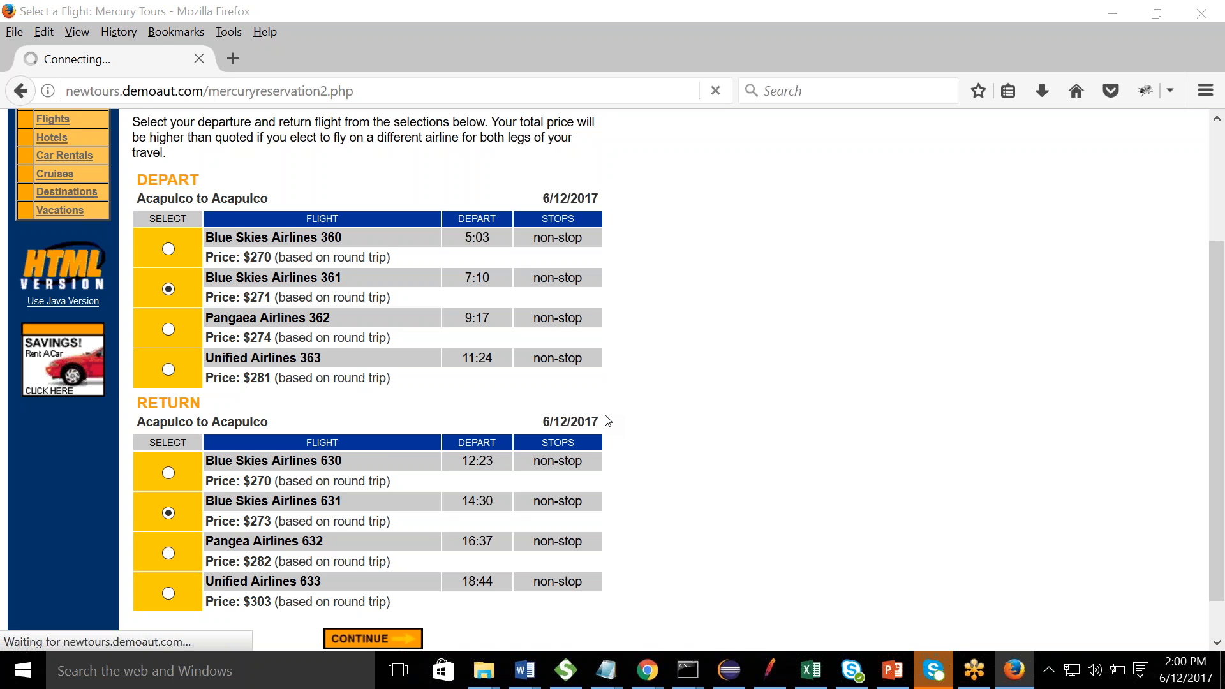
key(alt+Tab)
key(alt+Tab)
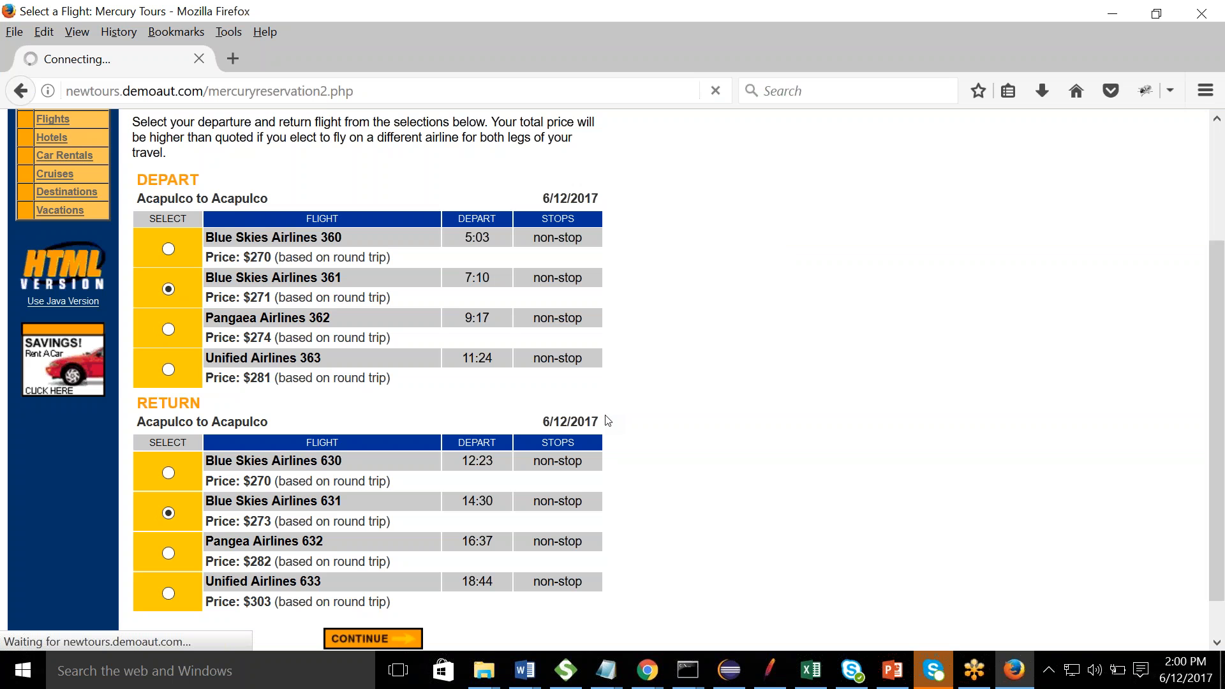
key(alt+Tab)
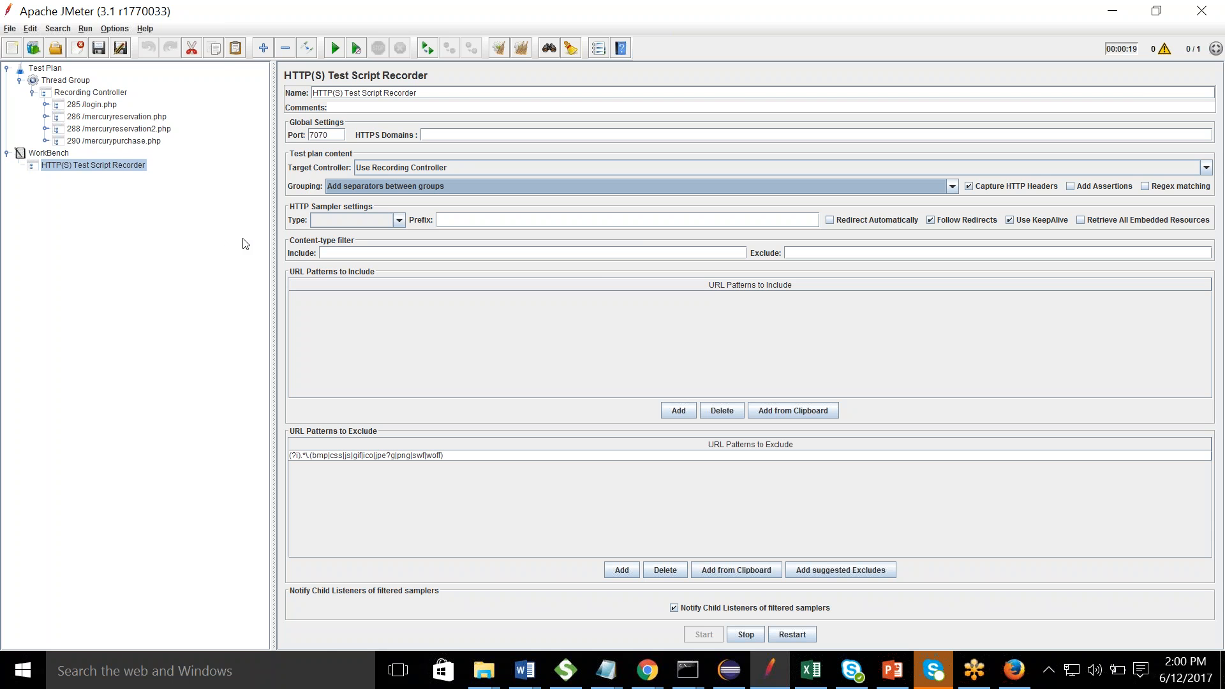
- Enter the passenger's first and last name and card number, submit the purchase, and view JMeter
key(alt+Tab)
key(alt+Tab)
key(alt+Tab)
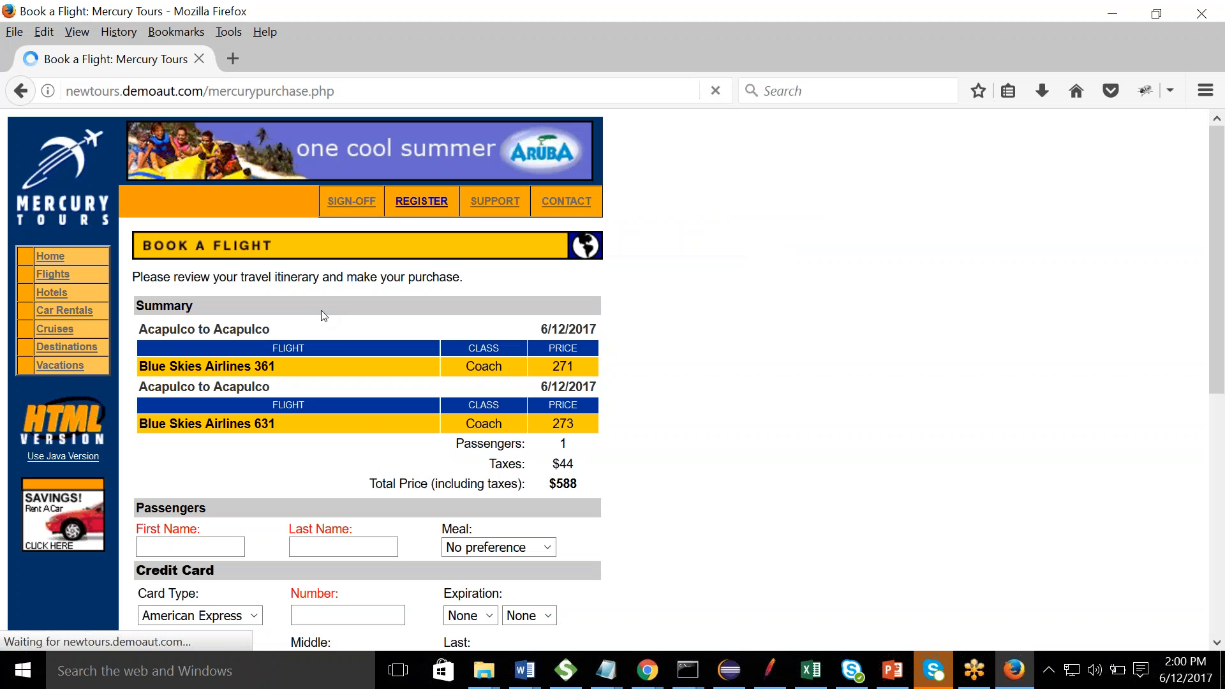
click(208, 550)
key(Tab)
key(Tab)
key(Tab)
key(Tab)
text(4728478472847)
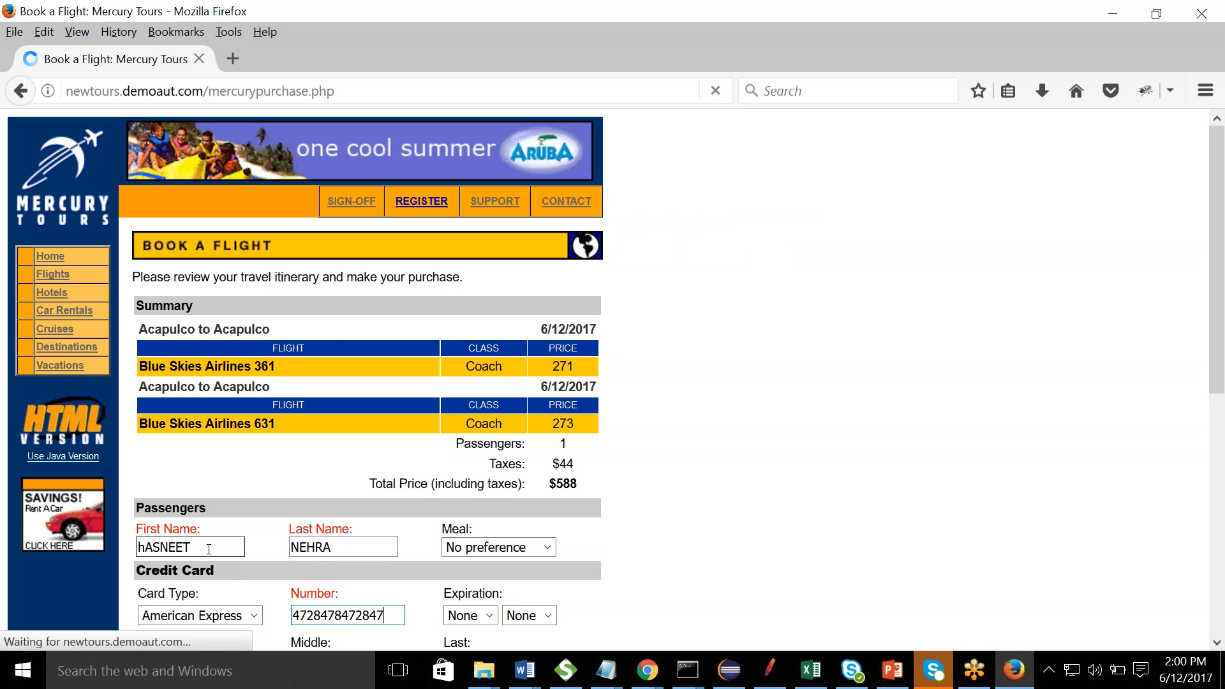
key(Tab)
key(Tab)
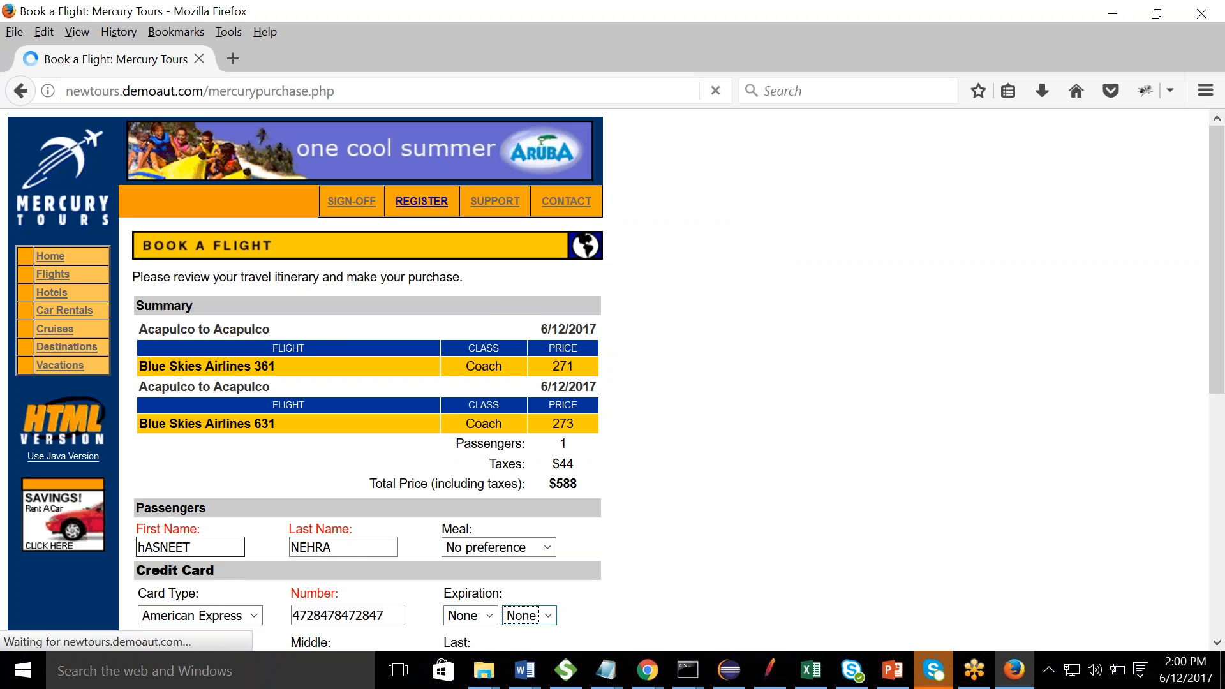
scroll(560, 487, down, 6)
key(Return)
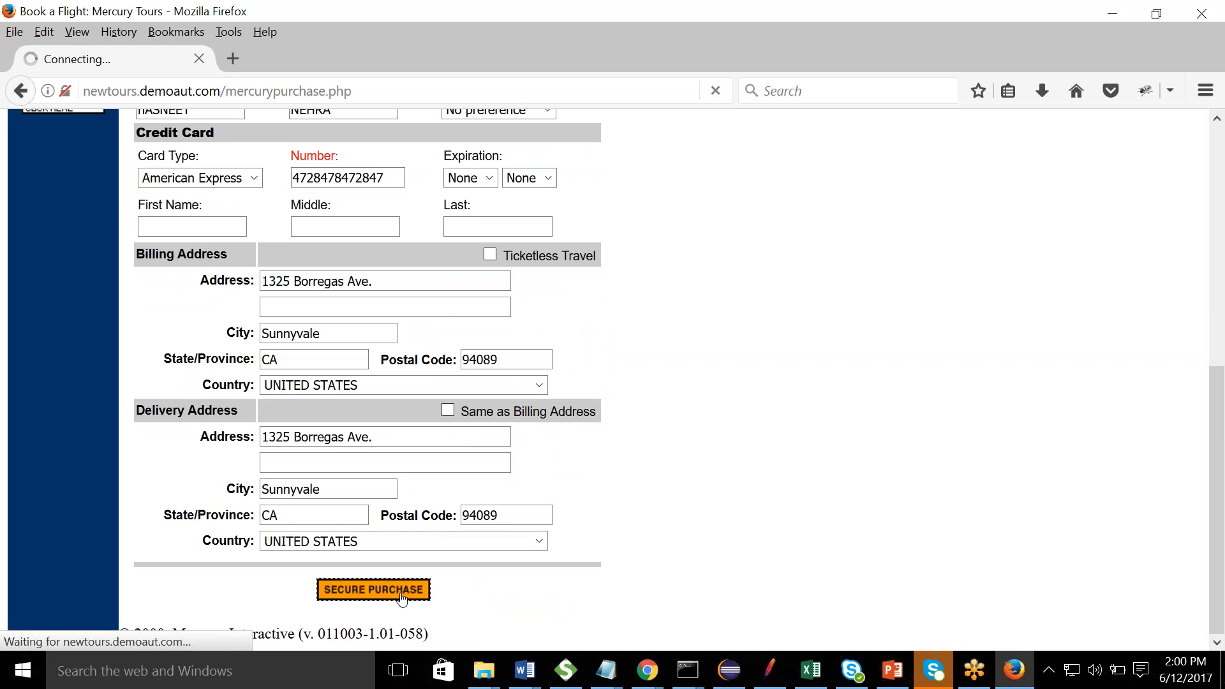
key(alt+Tab)
key(alt+Tab)
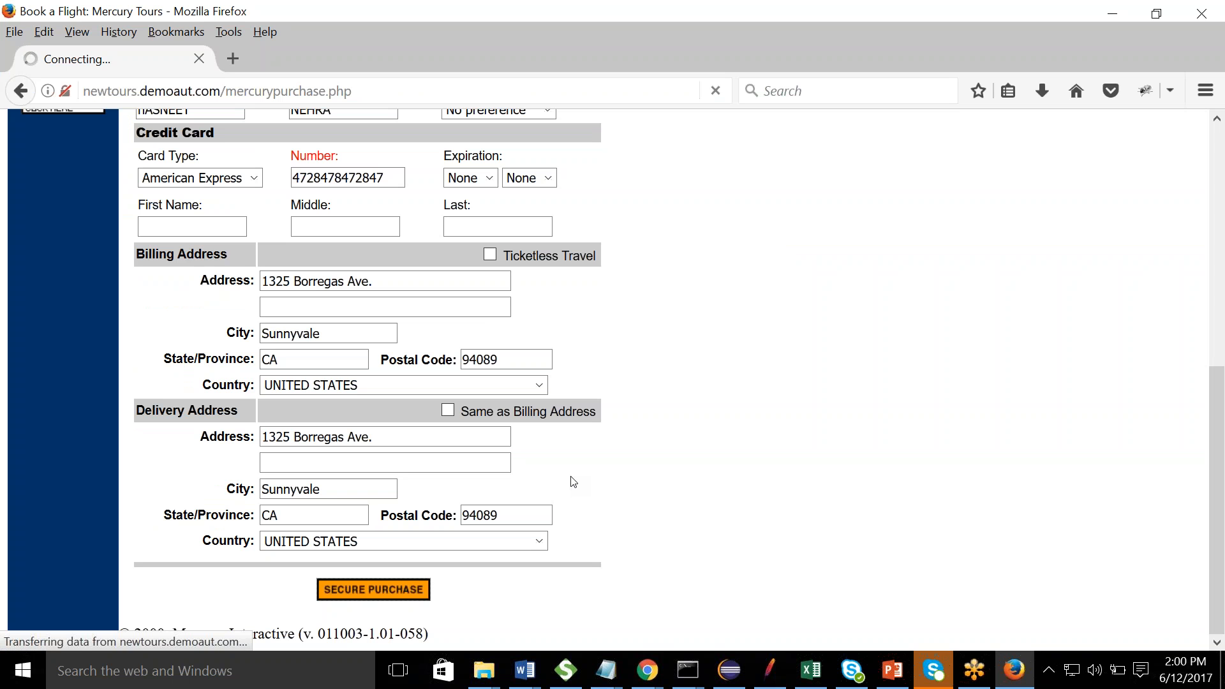
key(alt+Tab)
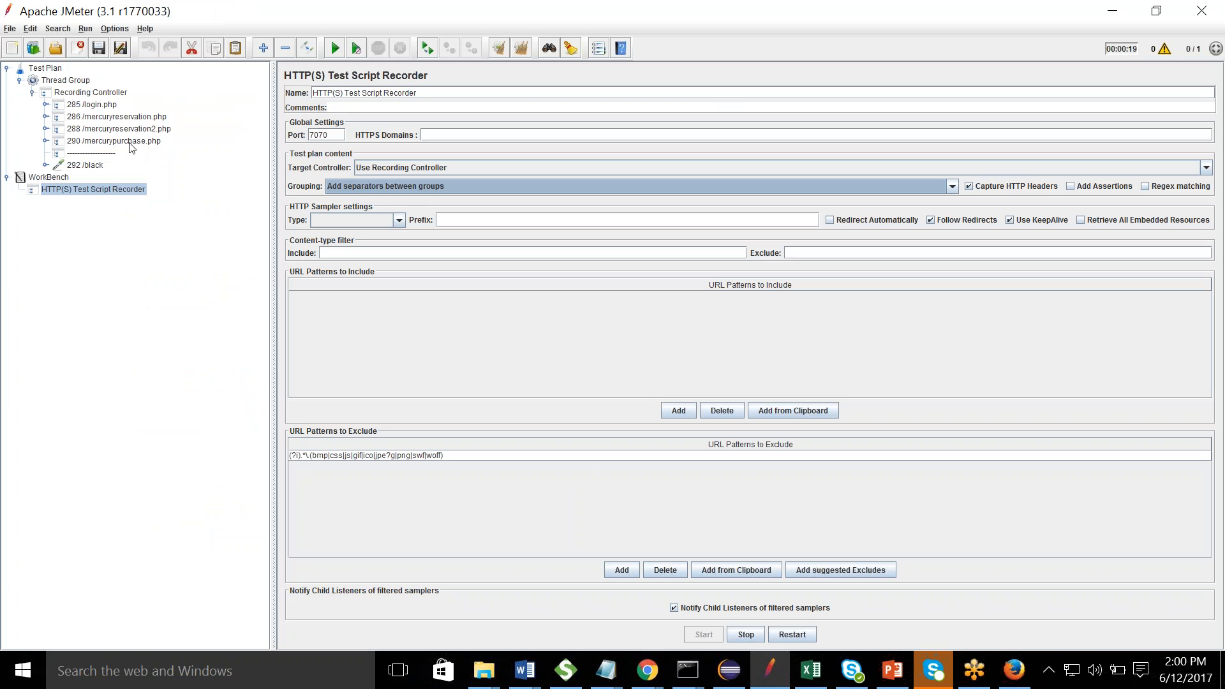
- Inspect the new separator, its dashed name, 292 /black and the next separator, then reselect the recorder
click(95, 153)
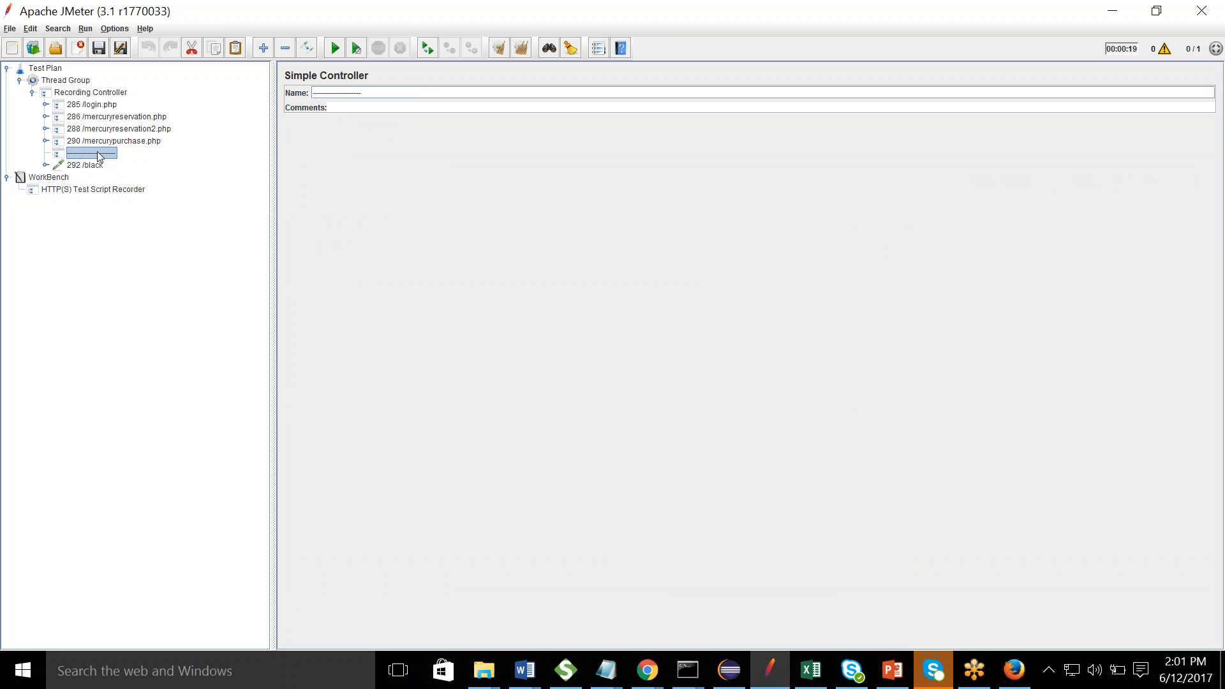
click(375, 95)
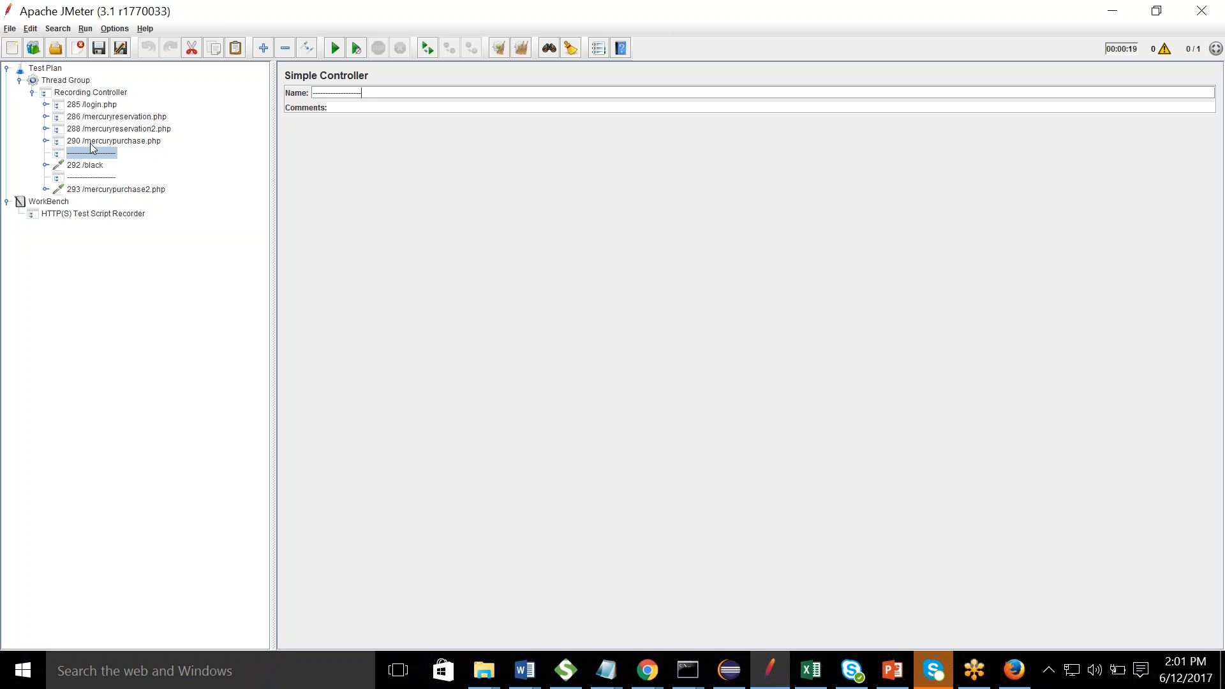
click(93, 166)
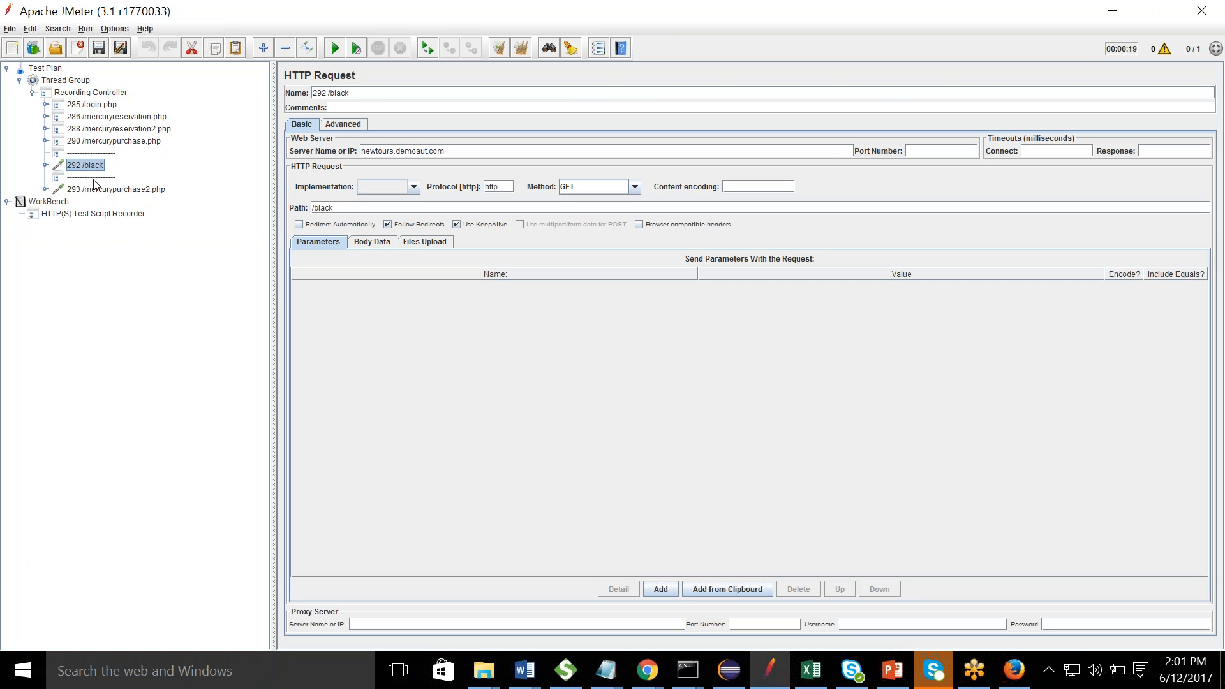
click(93, 178)
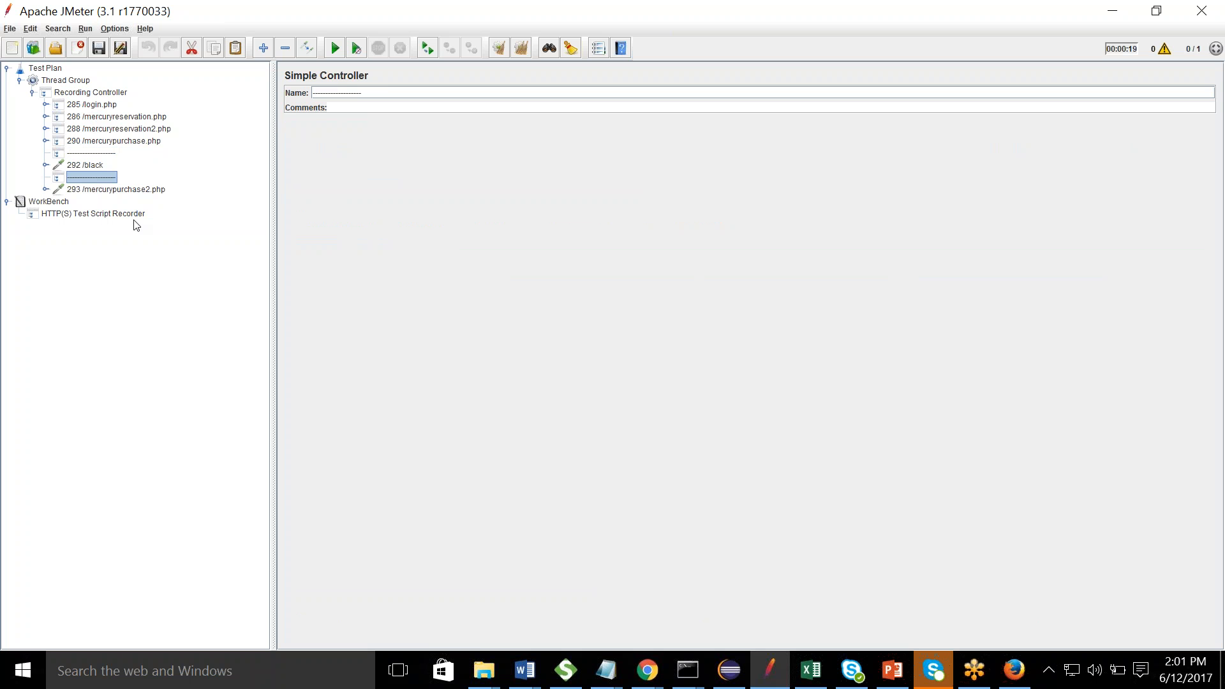
click(94, 215)
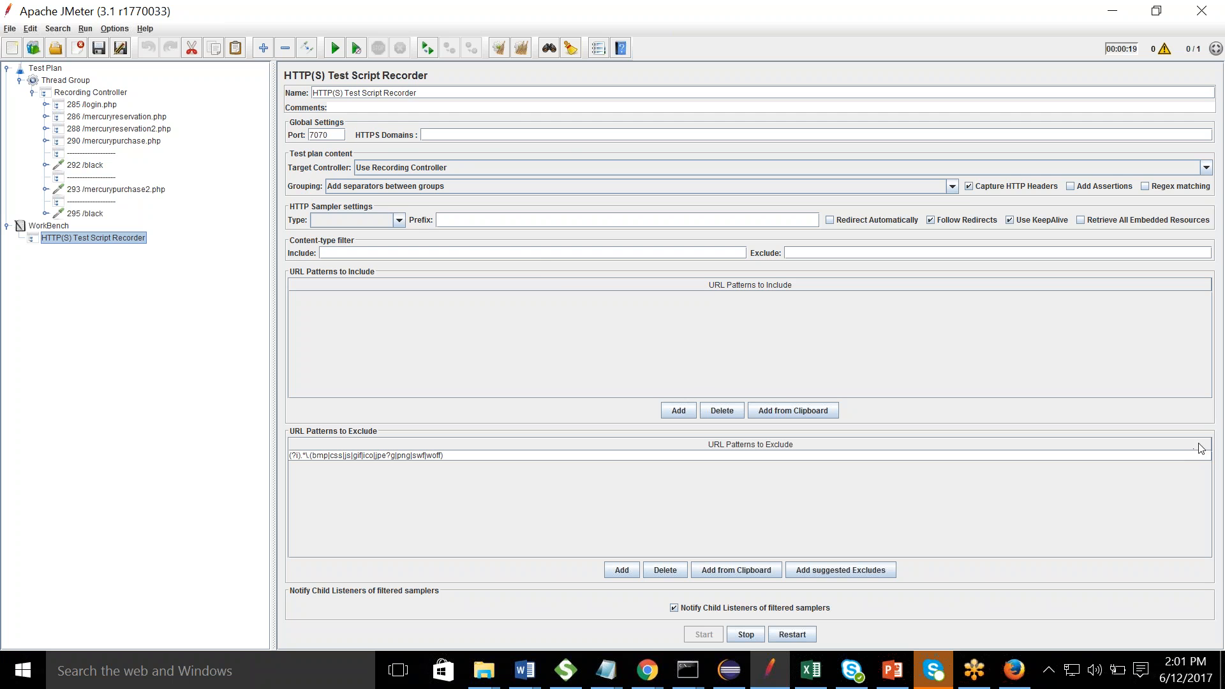
- Add a View Results Tree listener to the Recording Controller and start the test without saving
click(95, 106)
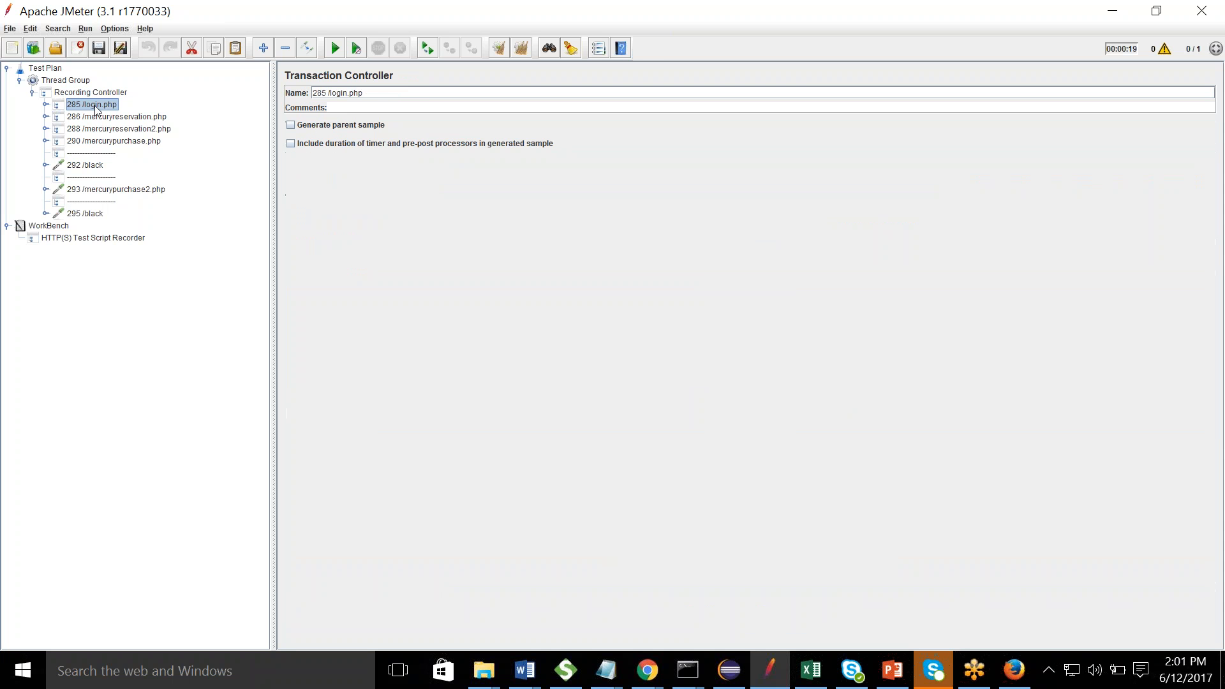
click(45, 104)
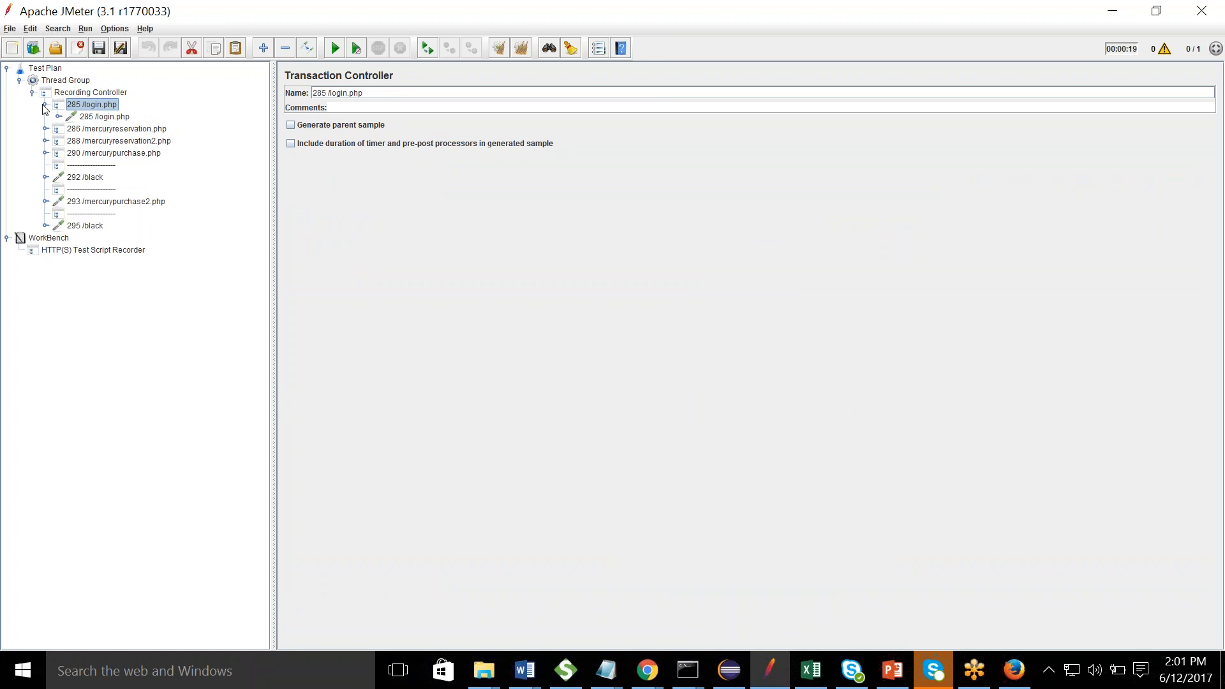
click(80, 93)
right_click(78, 93)
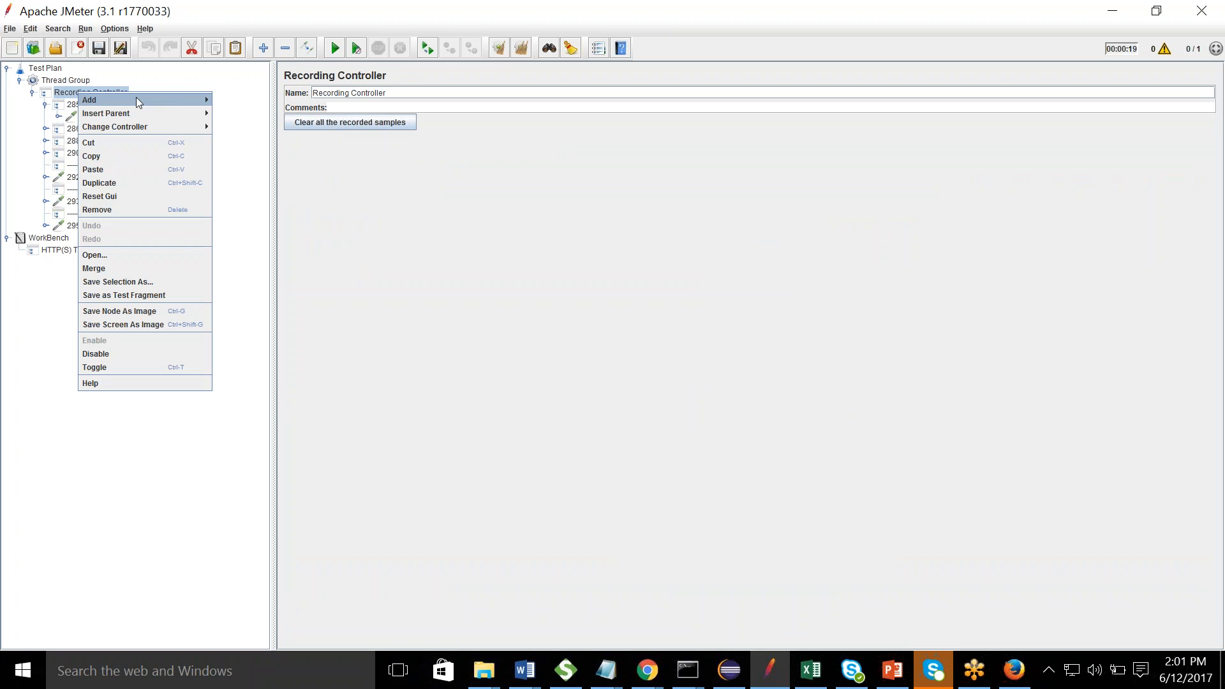
mouse_move(136, 101)
mouse_move(259, 195)
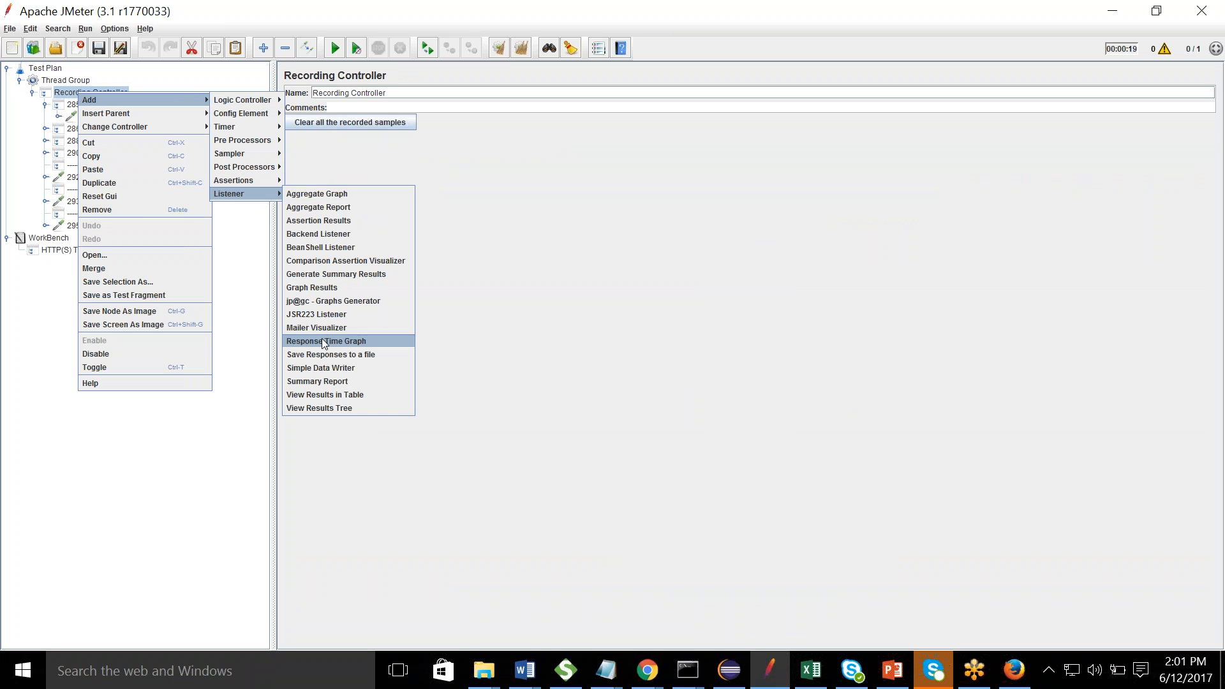
click(322, 408)
click(336, 50)
click(637, 362)
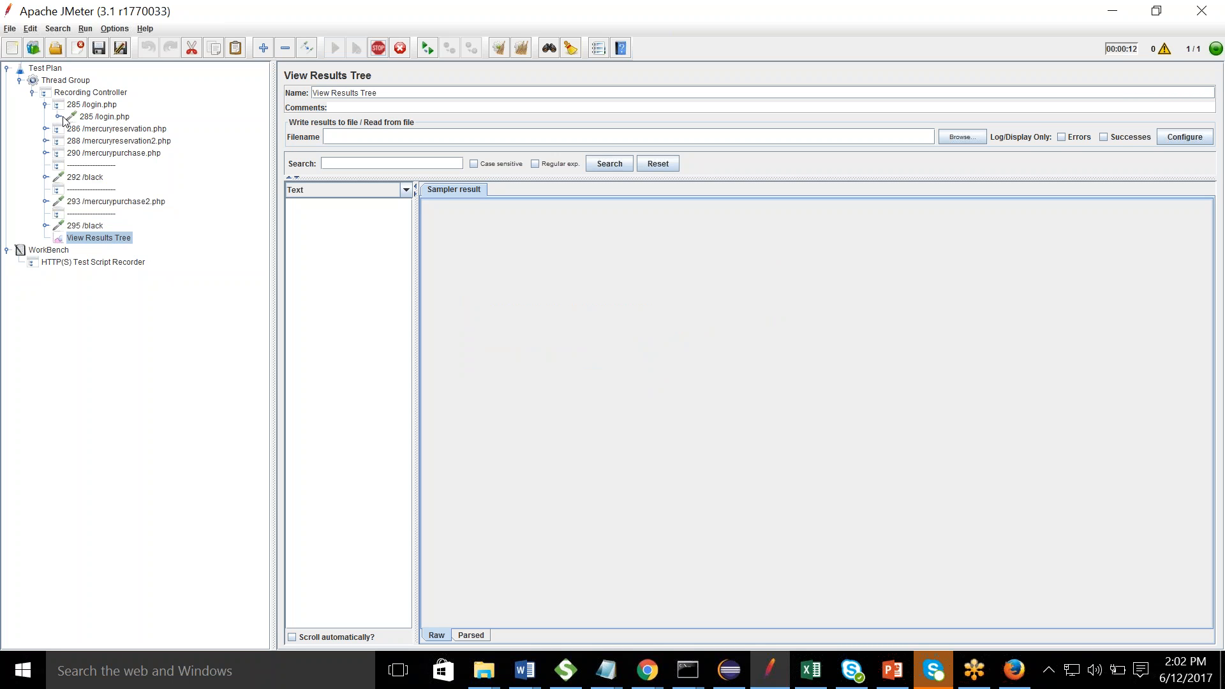
- Expand the 285 /login.php and 286 /mercuryreservation.php nodes, then select View Results Tree
click(45, 104)
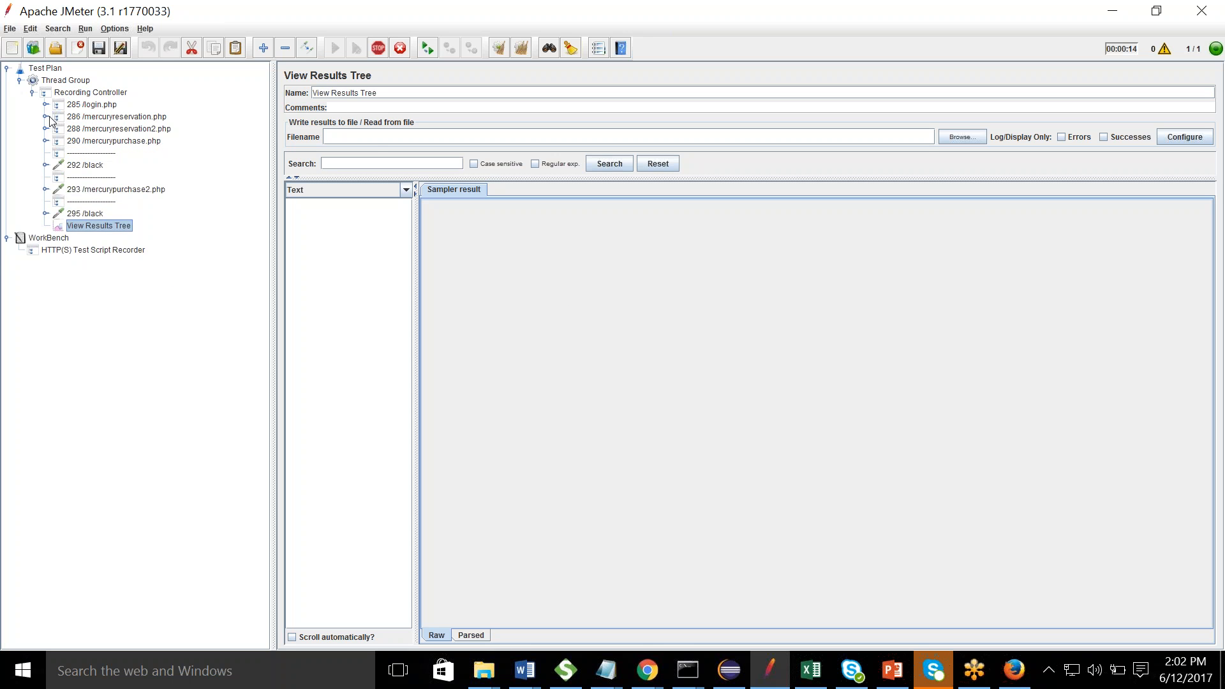
click(46, 116)
click(46, 105)
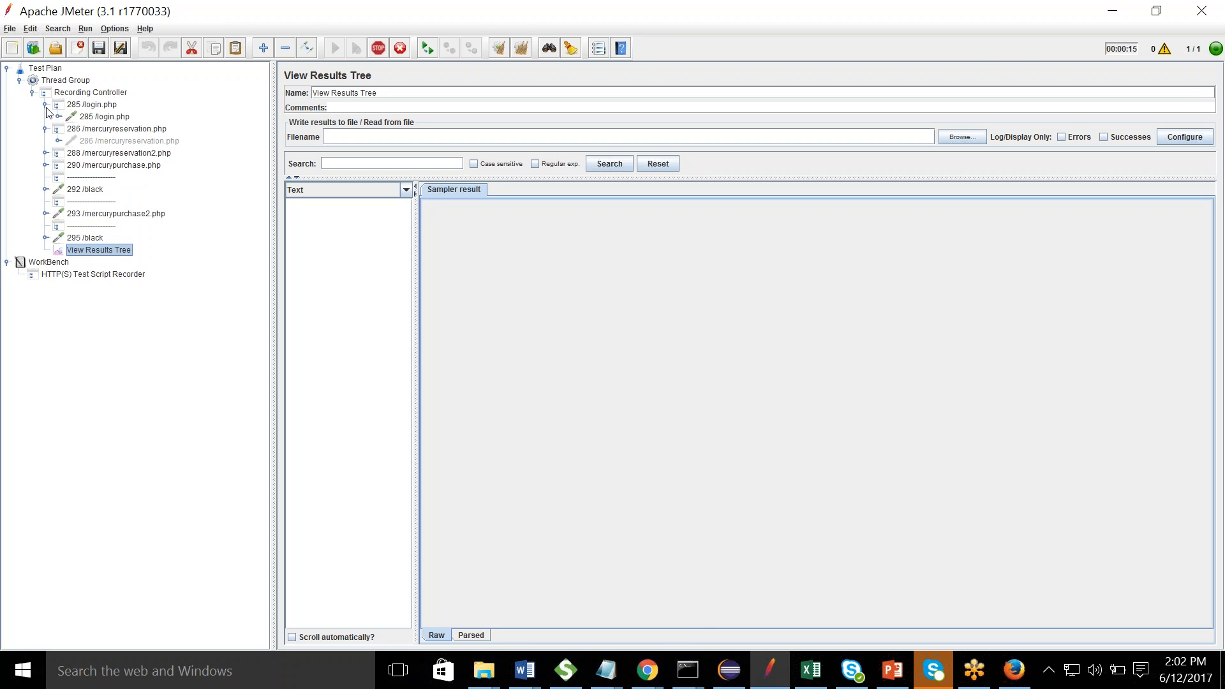
click(91, 117)
click(58, 116)
click(45, 104)
click(94, 241)
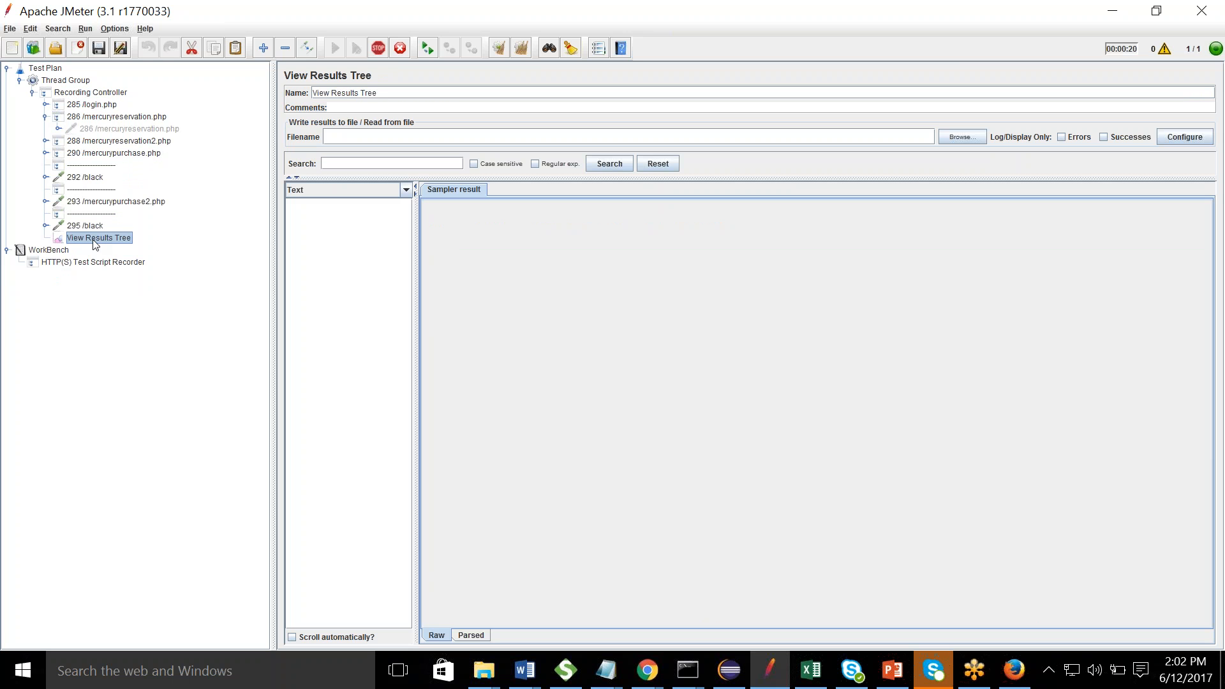
click(1209, 448)
click(862, 403)
- Stop the test and review both failed 285 /login.php results and the passing 286 result
click(377, 50)
click(350, 204)
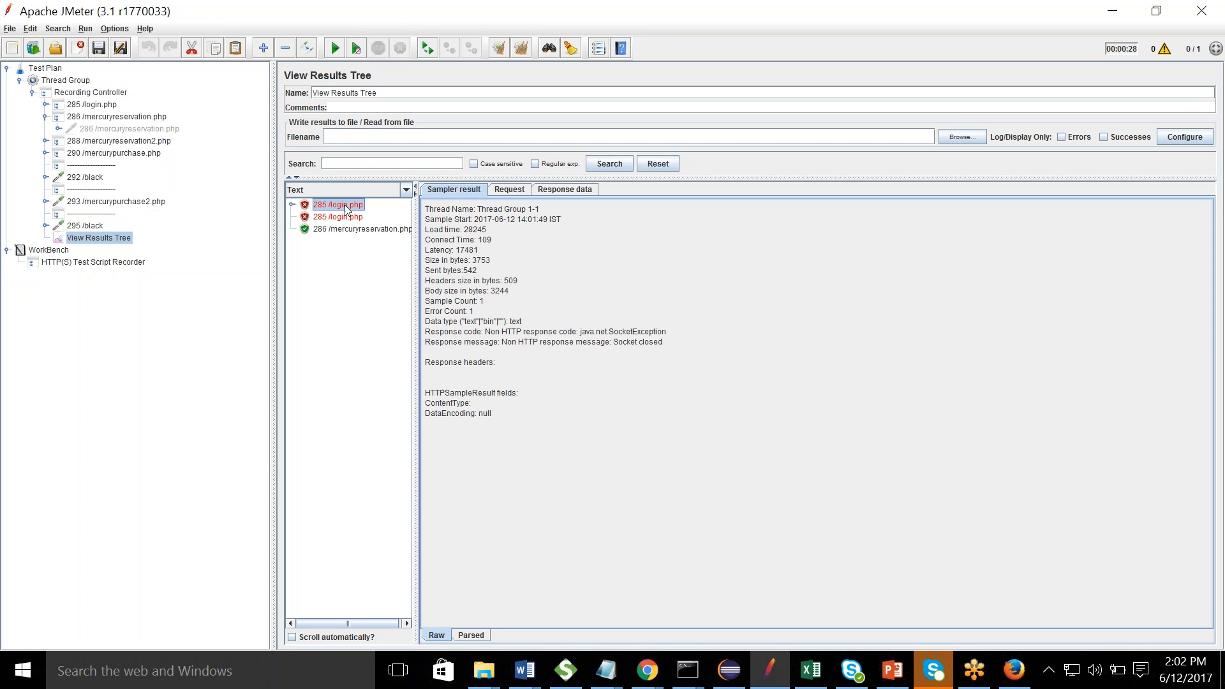
click(345, 217)
click(347, 230)
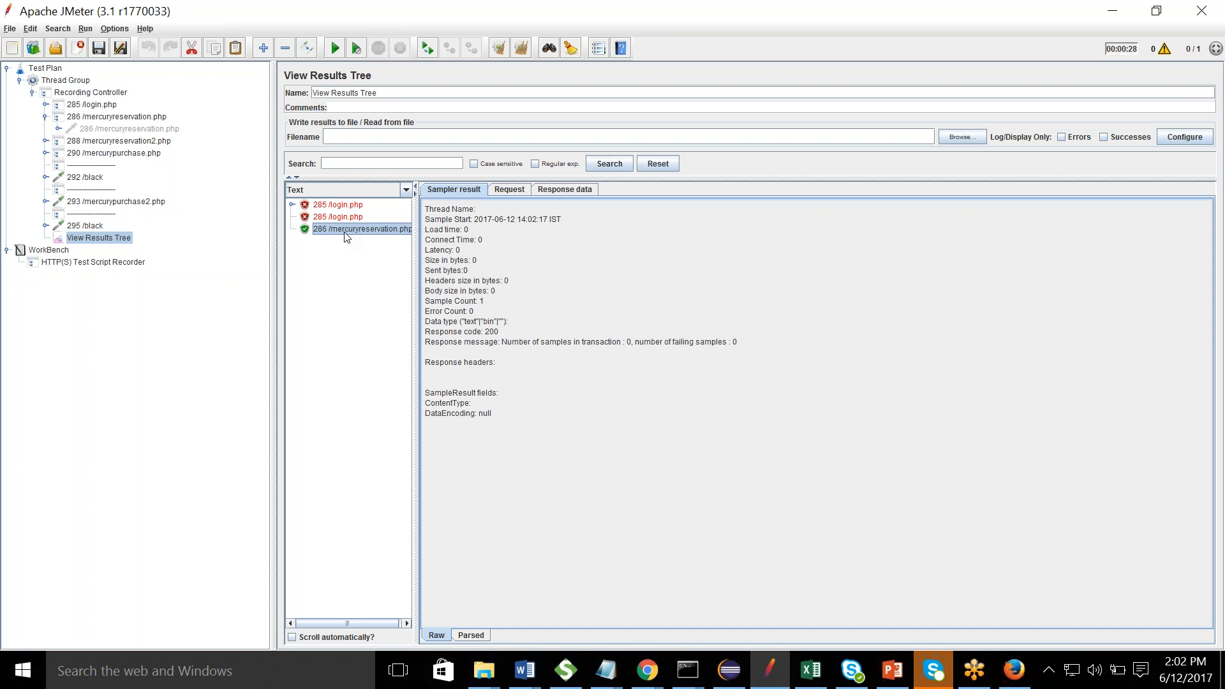
click(344, 218)
click(341, 206)
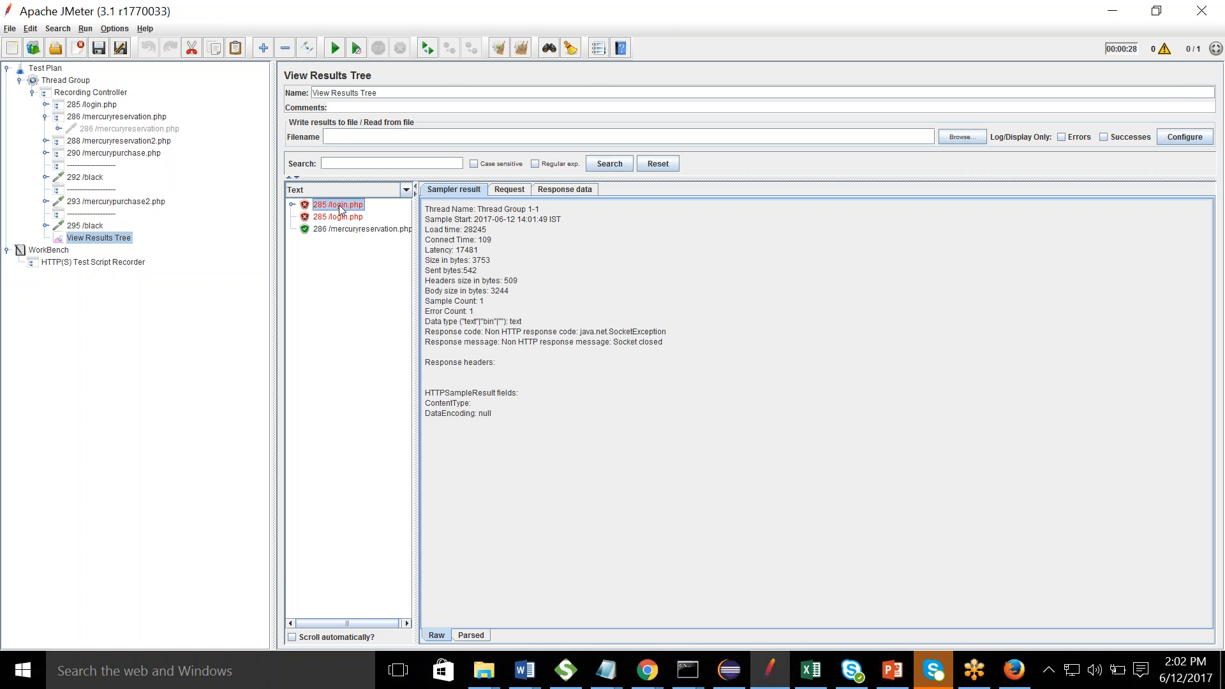